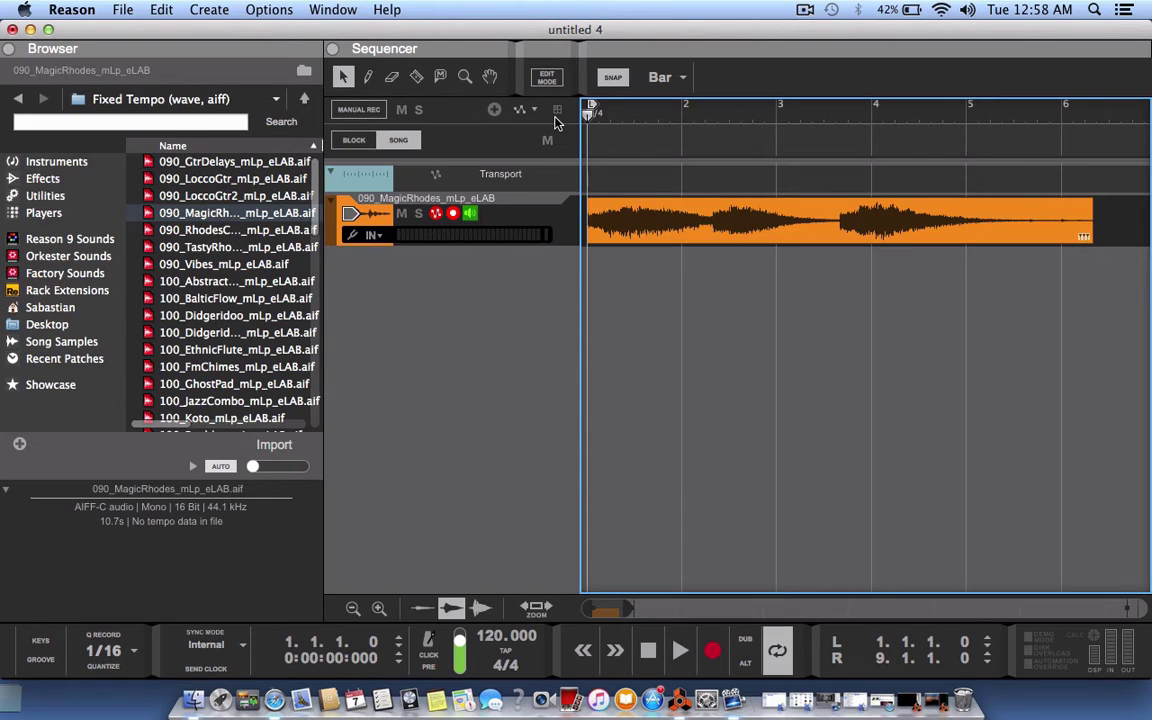
Play the Rhodes loop, move the right loop locator to bar 5, and play it again from the start.
key("space")
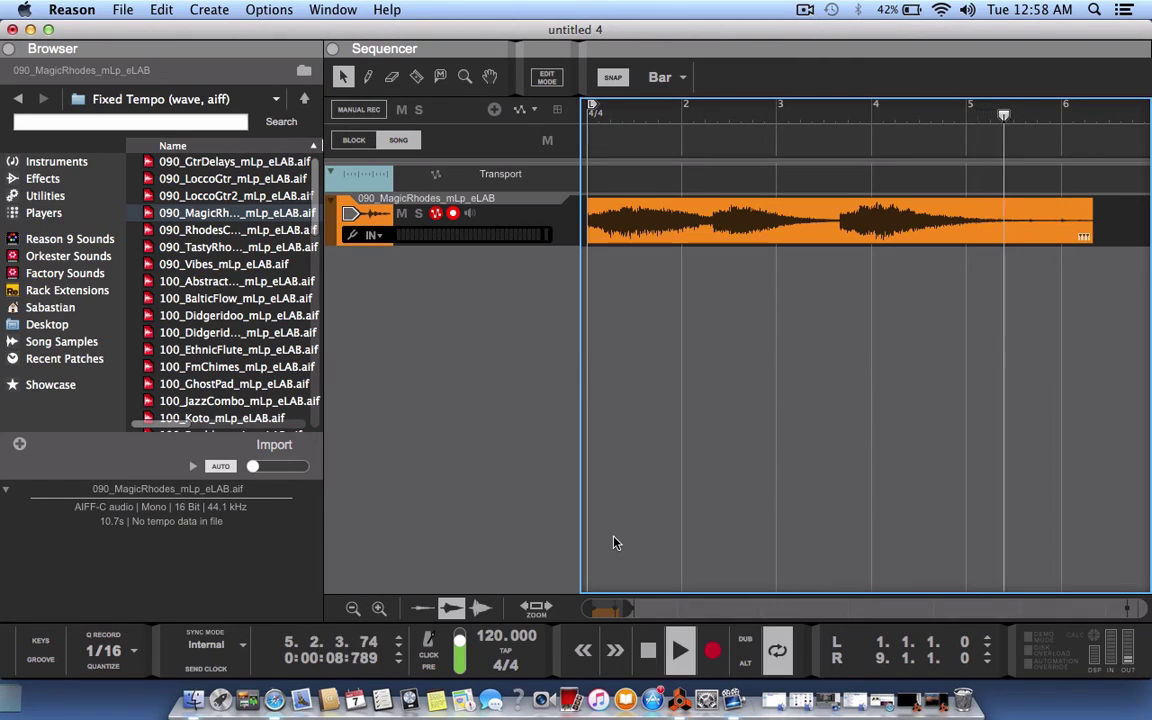
key("space")
scroll(955, 385, "right", 5)
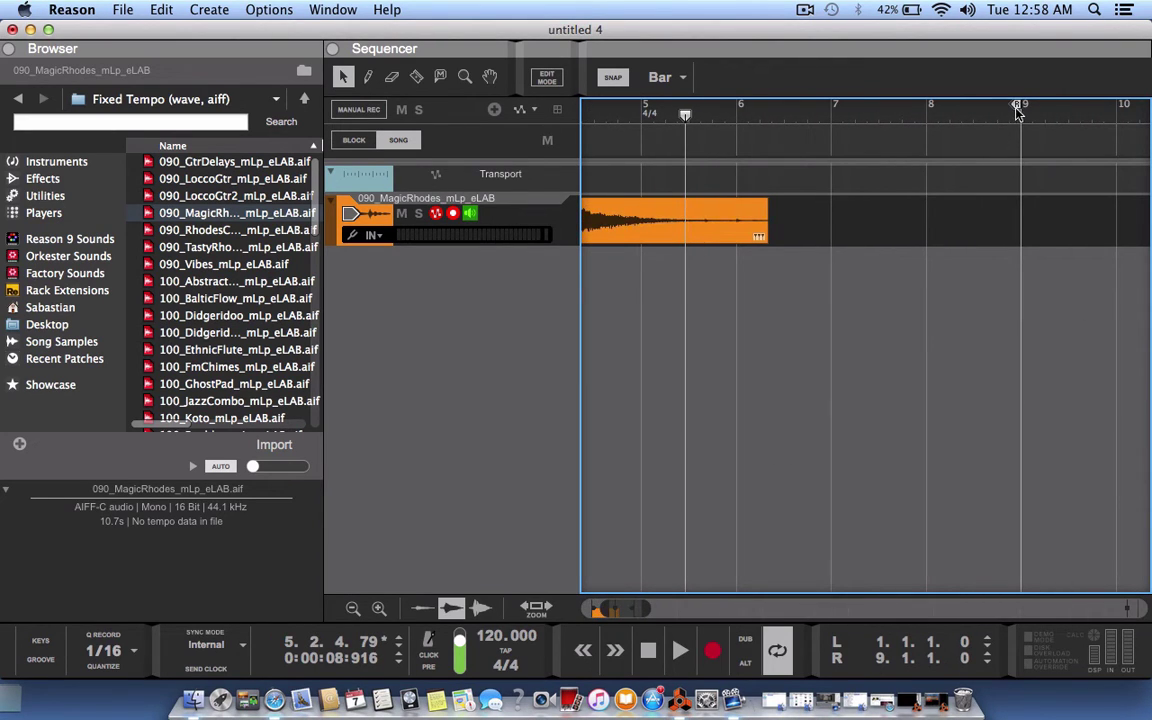
left_click_drag(1016, 104, 641, 104)
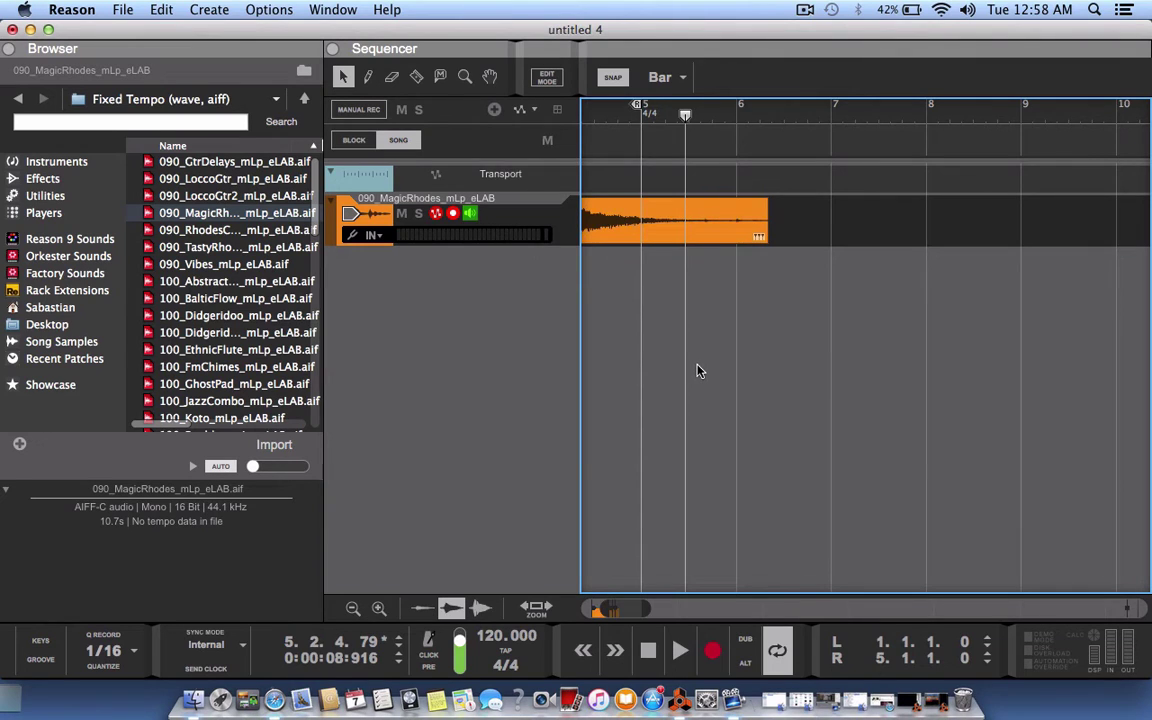
key("Home")
key("space")
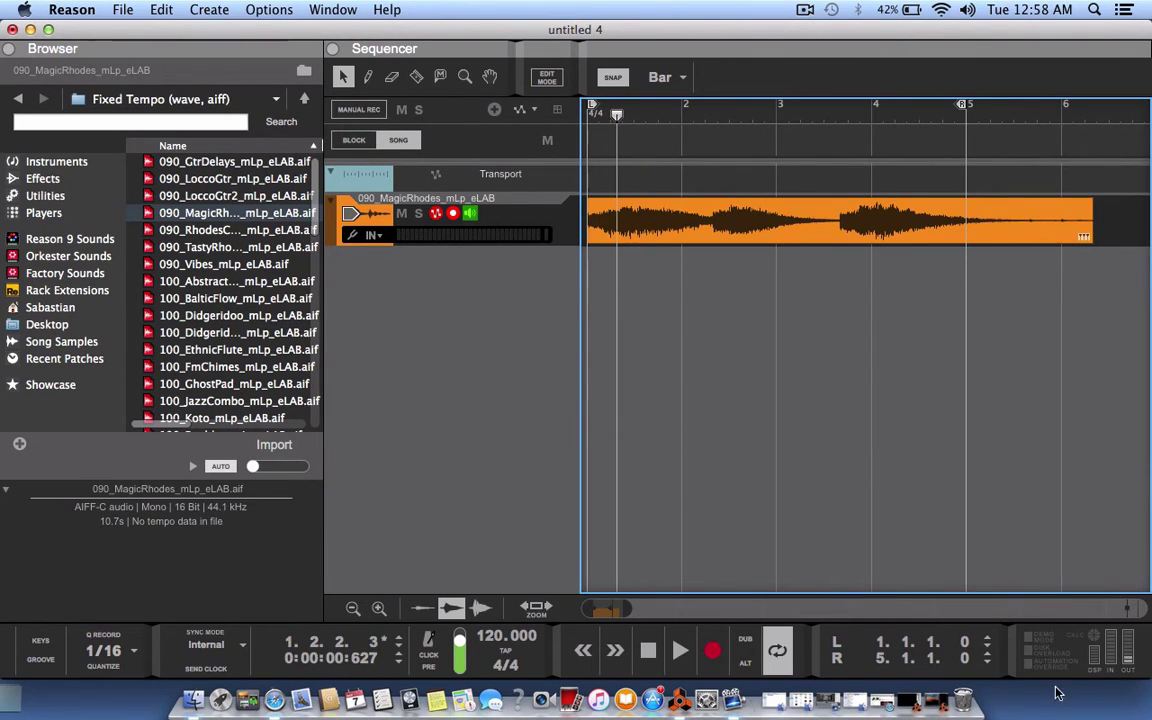
Switch to the mixer and examine the Rhodes channel strip's input, dynamics, EQ, inserts and FX send sections.
left_click(910, 704)
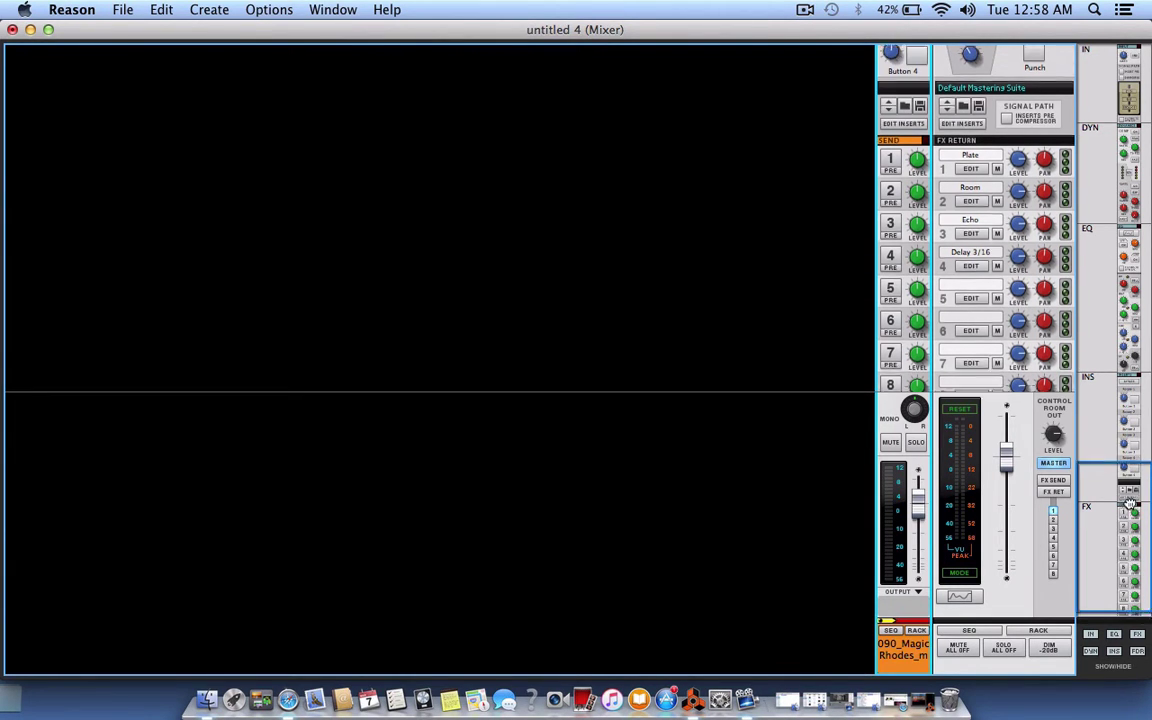
mouse_move(1126, 507)
left_mouse_down()
mouse_move(1127, 68)
mouse_move(1120, 520)
left_mouse_up()
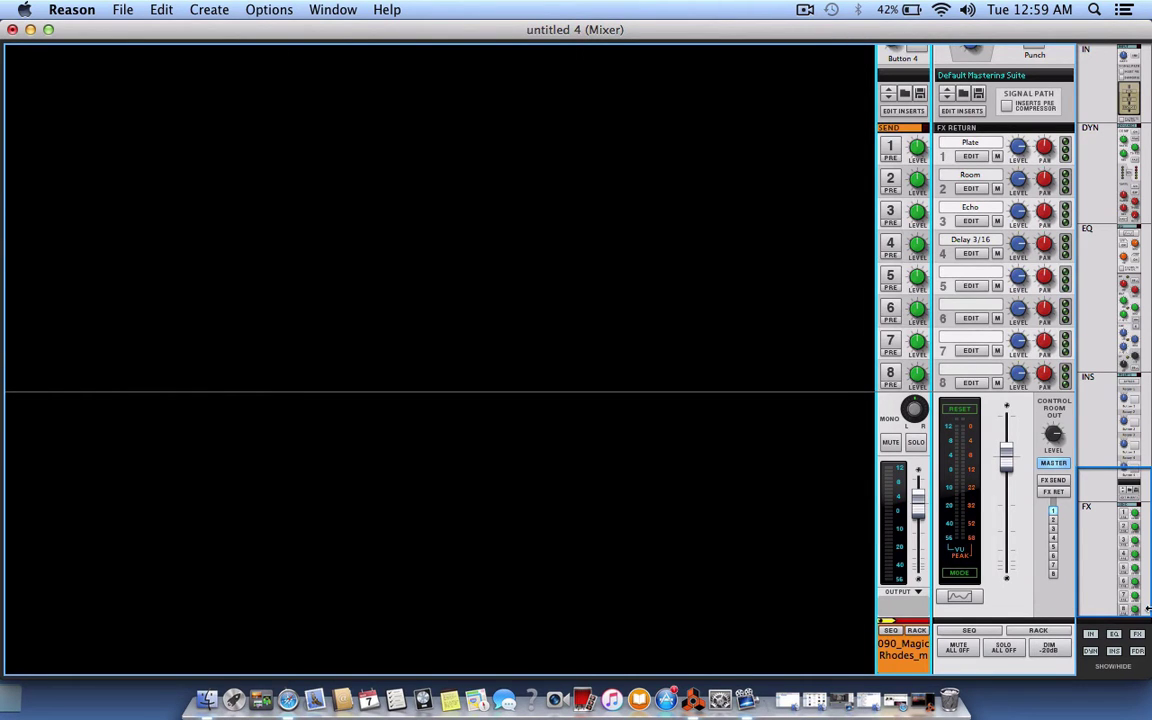
left_click_drag(1131, 501, 1105, 192)
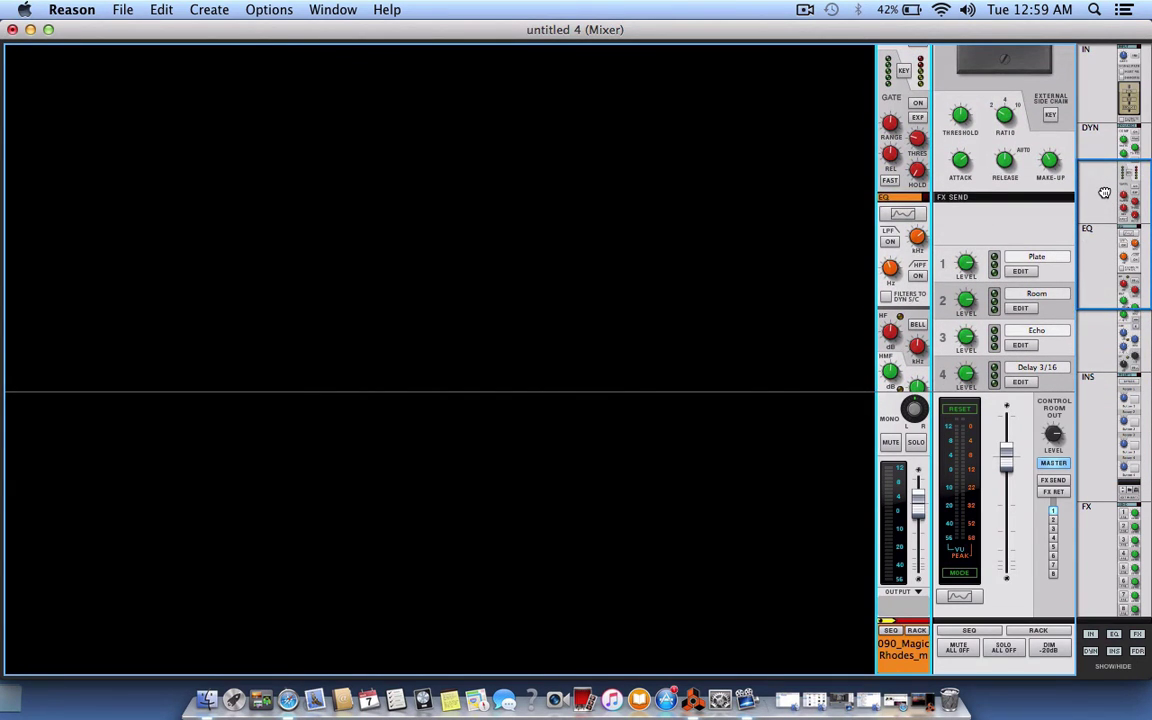
left_click_drag(1104, 191, 1119, 82)
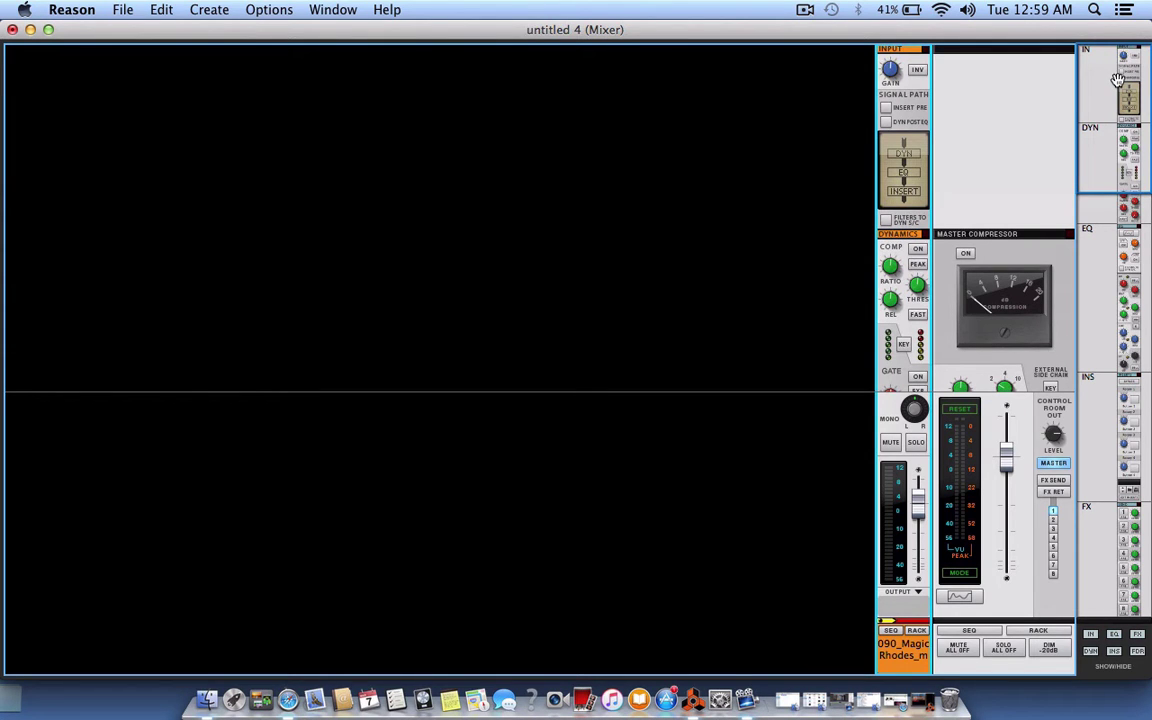
left_click_drag(1117, 82, 1124, 396)
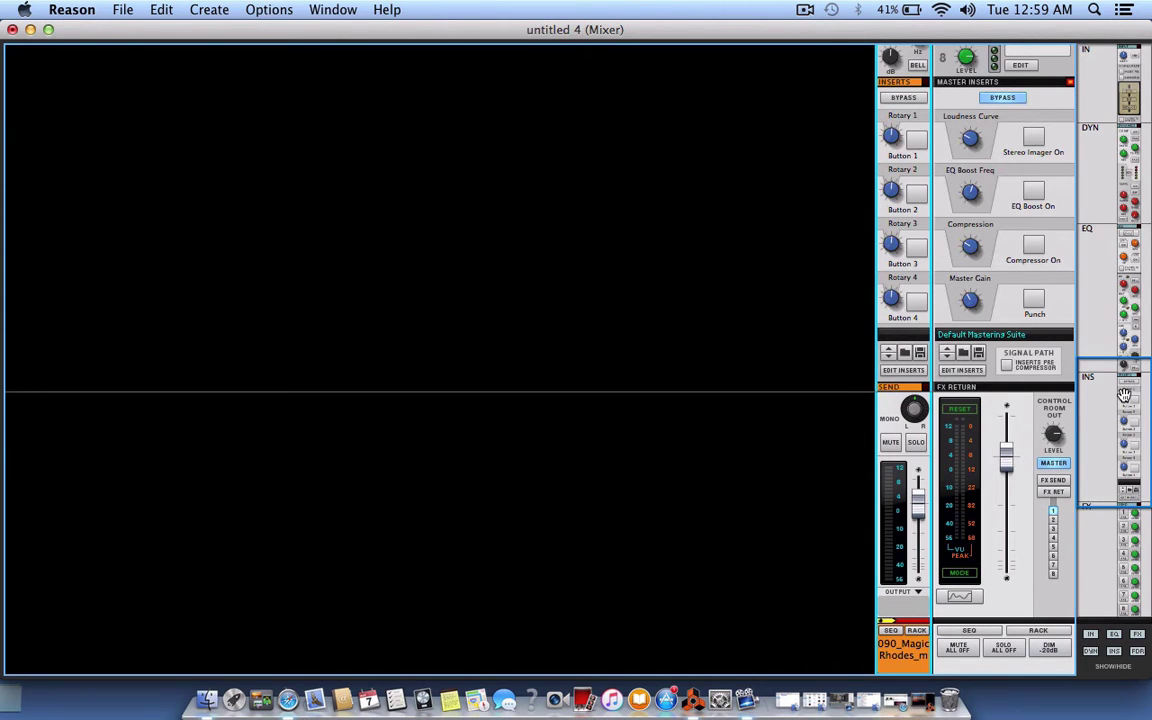
left_click_drag(1124, 395, 1137, 563)
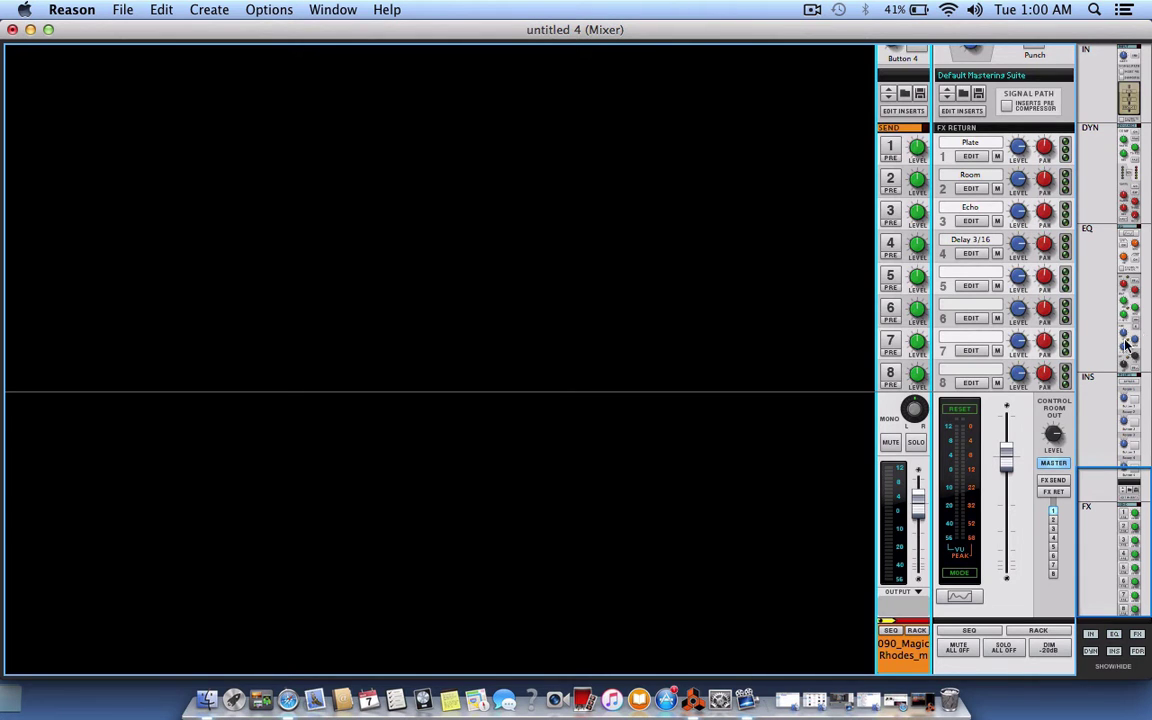
Play the loop and open the Rhodes channel's Spectrum EQ window, placing it clear of the channel strips.
left_click_drag(1136, 481, 1091, 186)
key("space")
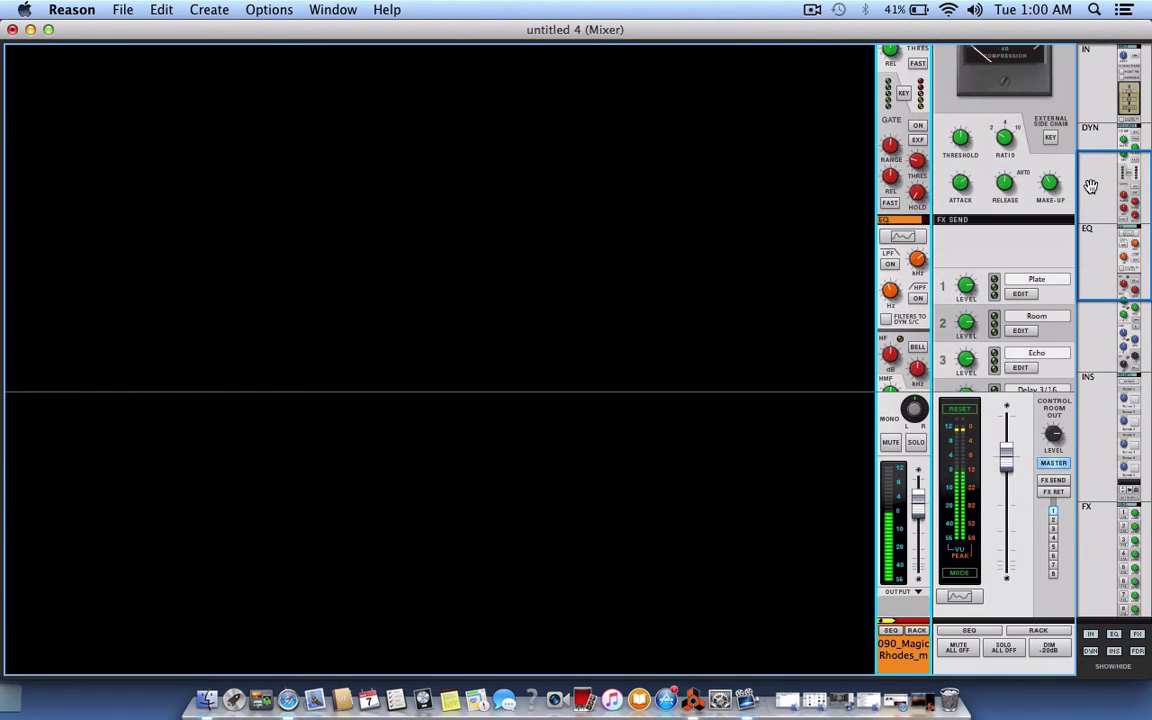
left_click(900, 238)
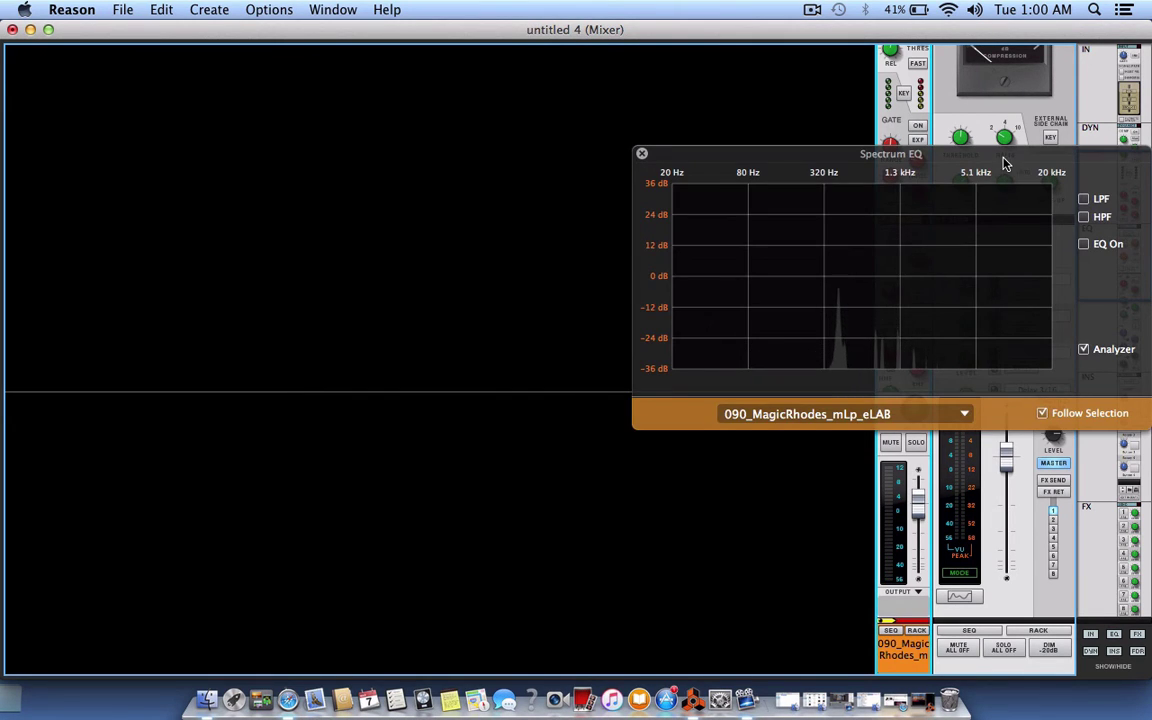
left_click_drag(1005, 163, 671, 143)
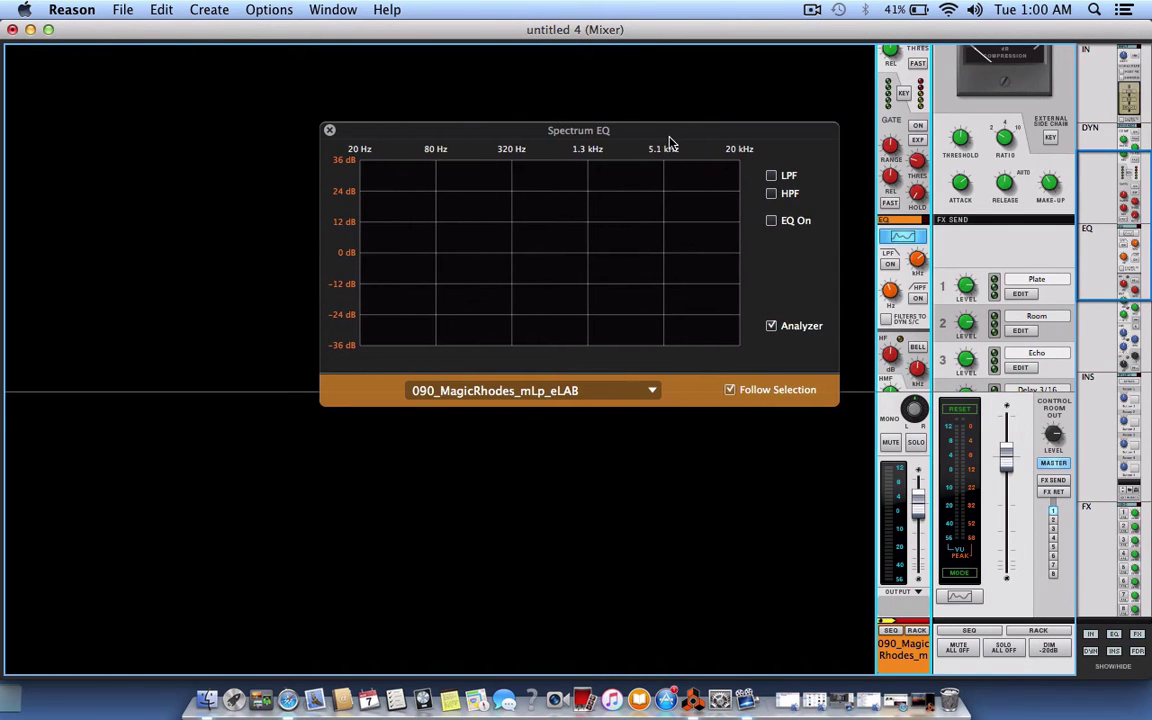
Enable the low-pass filter with a cutoff of about 3.71 kHz and play the loop.
left_click(771, 176)
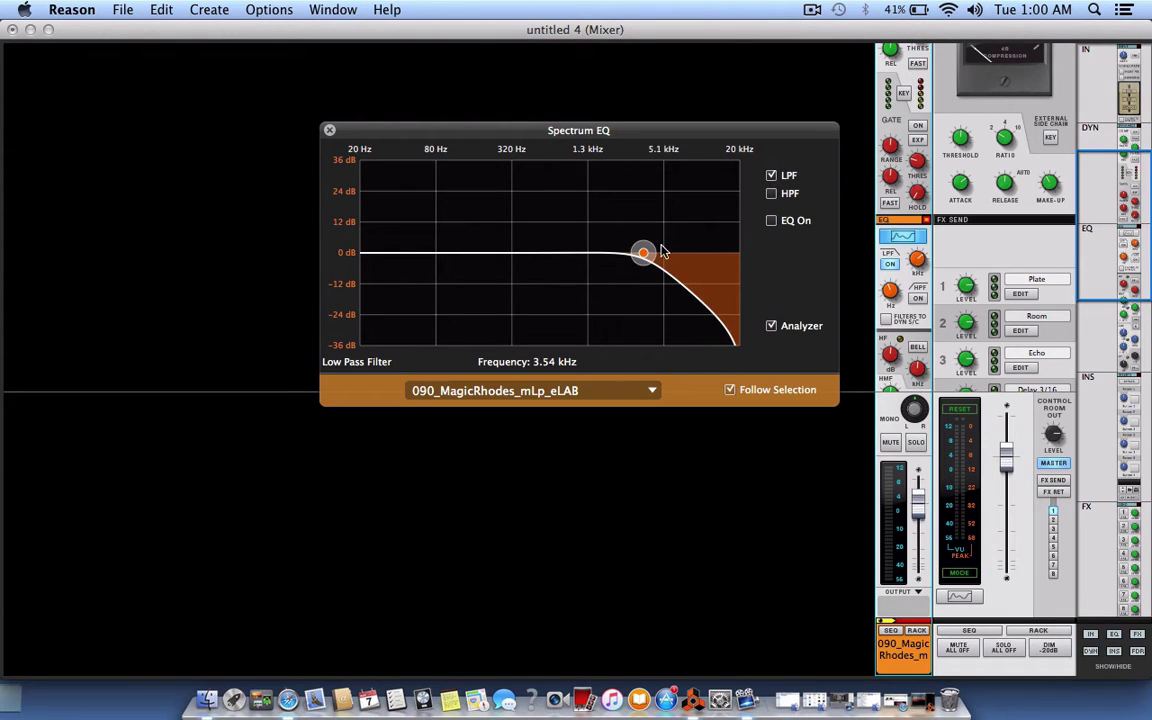
mouse_move(647, 252)
left_mouse_down()
mouse_move(666, 252)
mouse_move(632, 252)
mouse_move(645, 252)
left_mouse_up()
key("space")
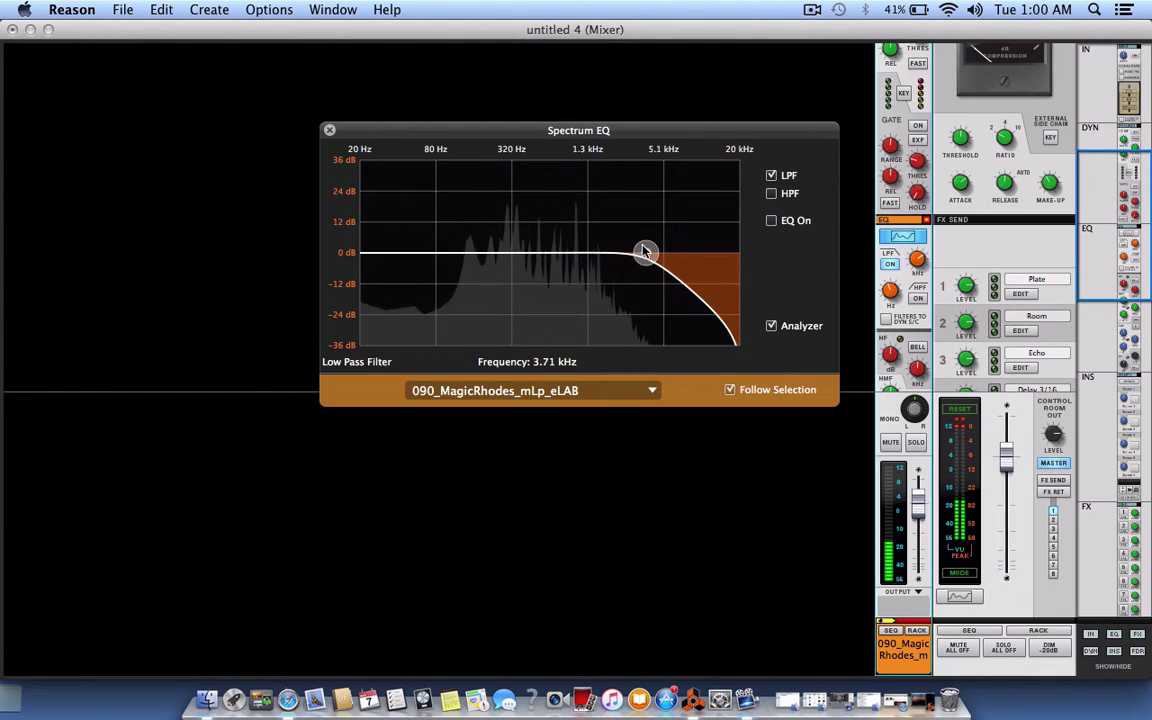
Turn on the EQ, setting the low-mid band to about -4.76 dB at 302 Hz and the low band to about 130.6 Hz.
left_click(772, 222)
left_click_drag(544, 250, 508, 273)
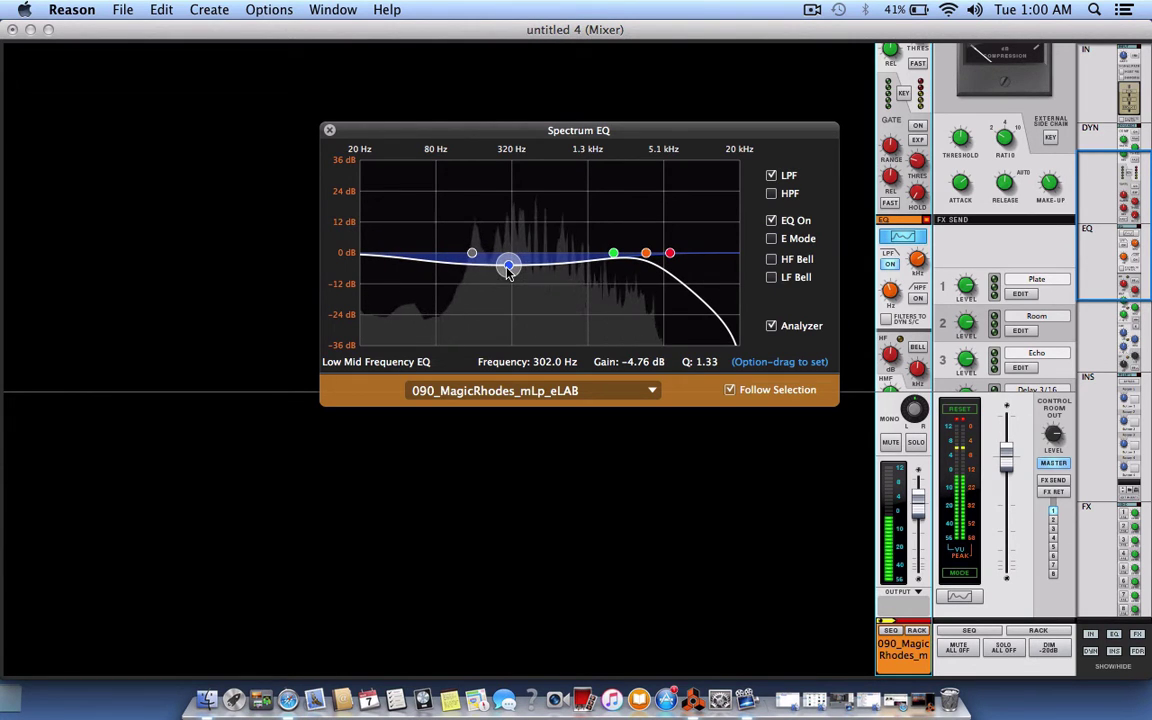
left_click_drag(475, 255, 463, 255)
Enable E Mode and set the high-mid band to about -18.41 dB at 1.32 kHz during playback.
left_click_drag(613, 253, 583, 276)
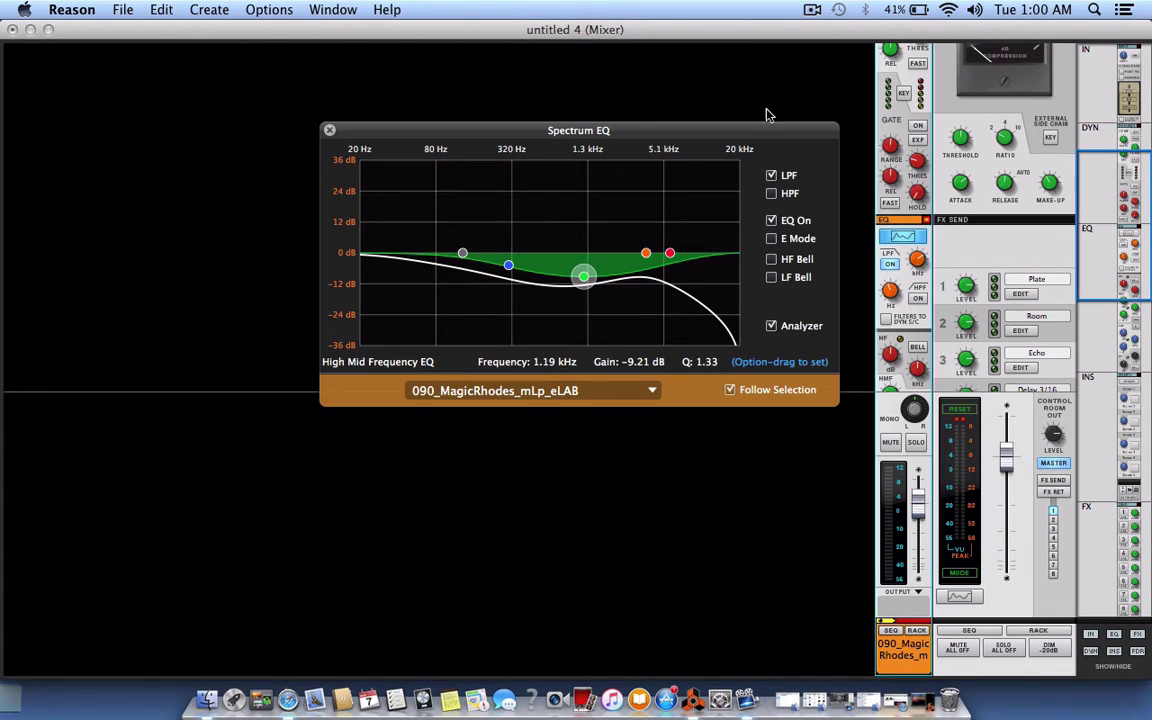
left_click(771, 239)
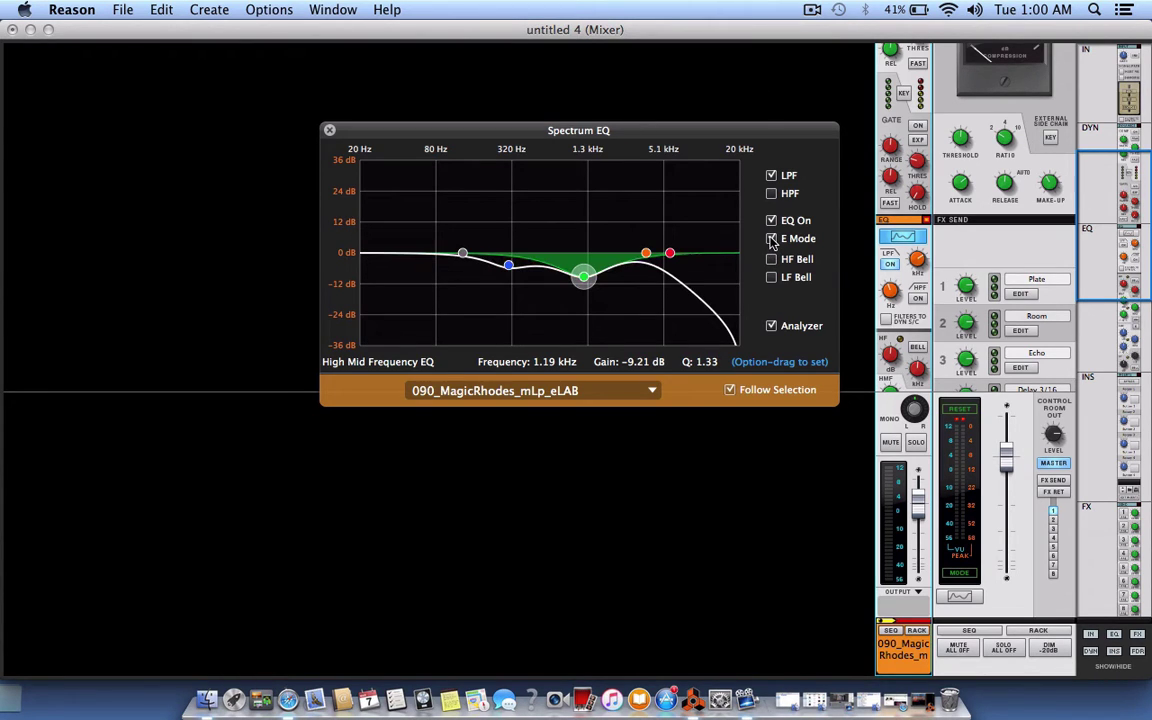
left_click(771, 239)
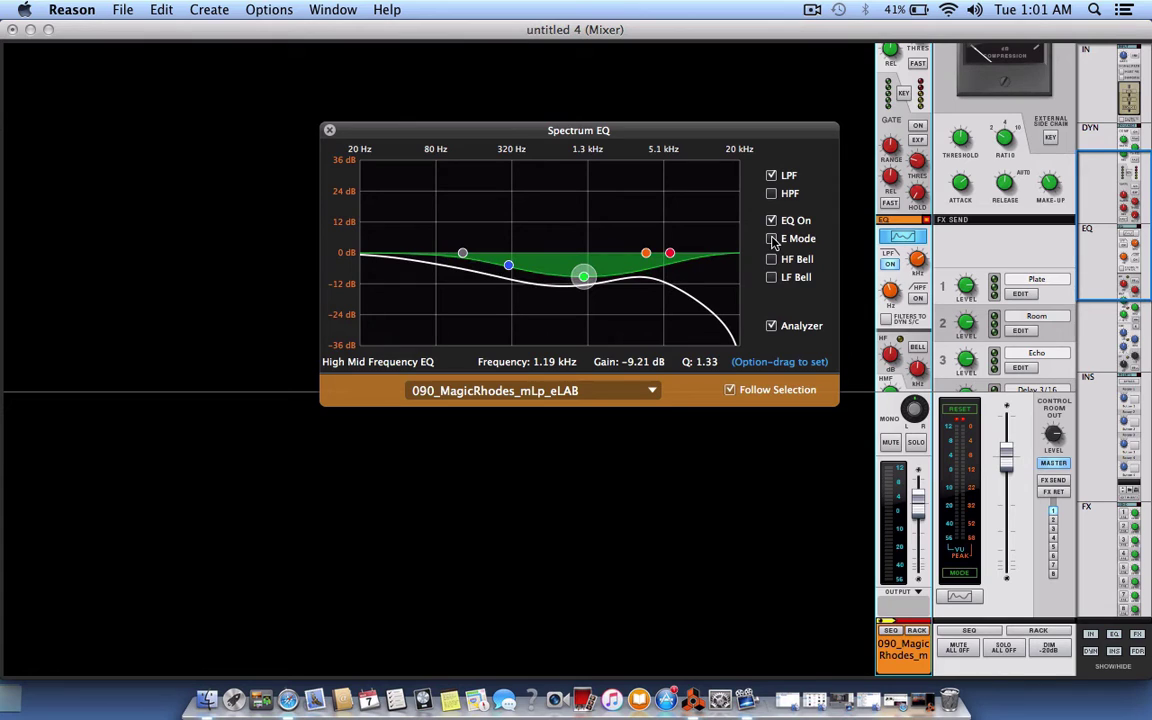
left_click(771, 239)
mouse_move(591, 282)
left_mouse_down()
mouse_move(600, 308)
mouse_move(590, 276)
mouse_move(586, 289)
left_mouse_up()
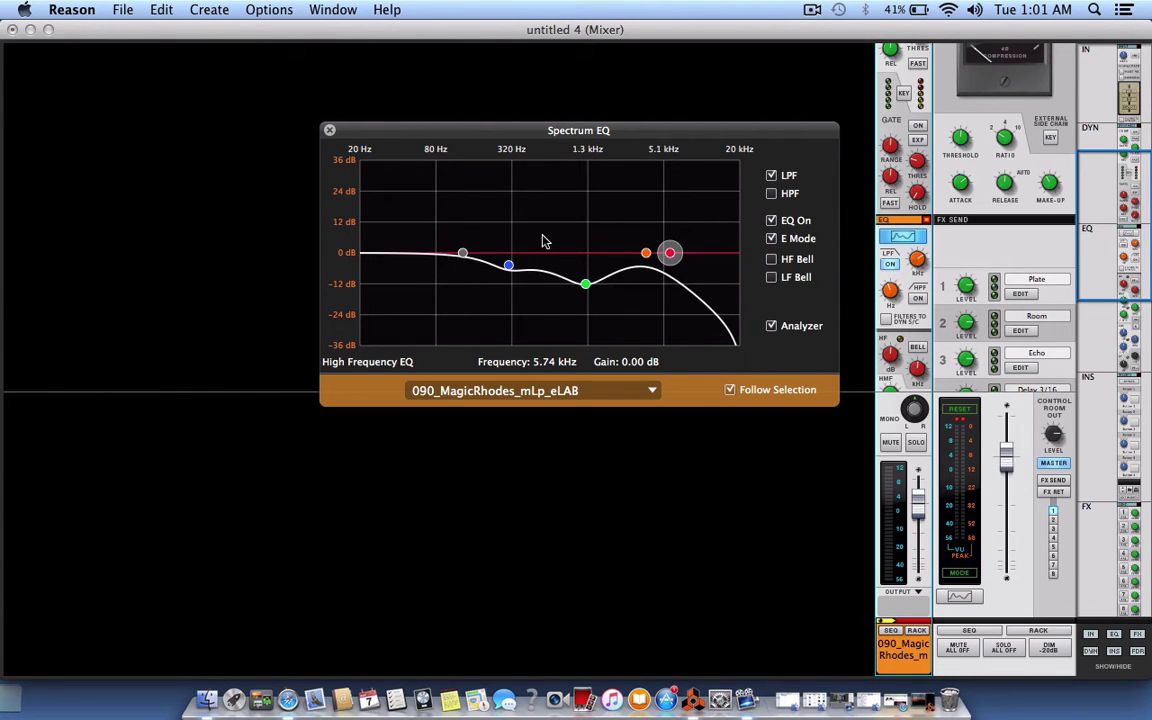
key("space")
left_click_drag(597, 290, 590, 303)
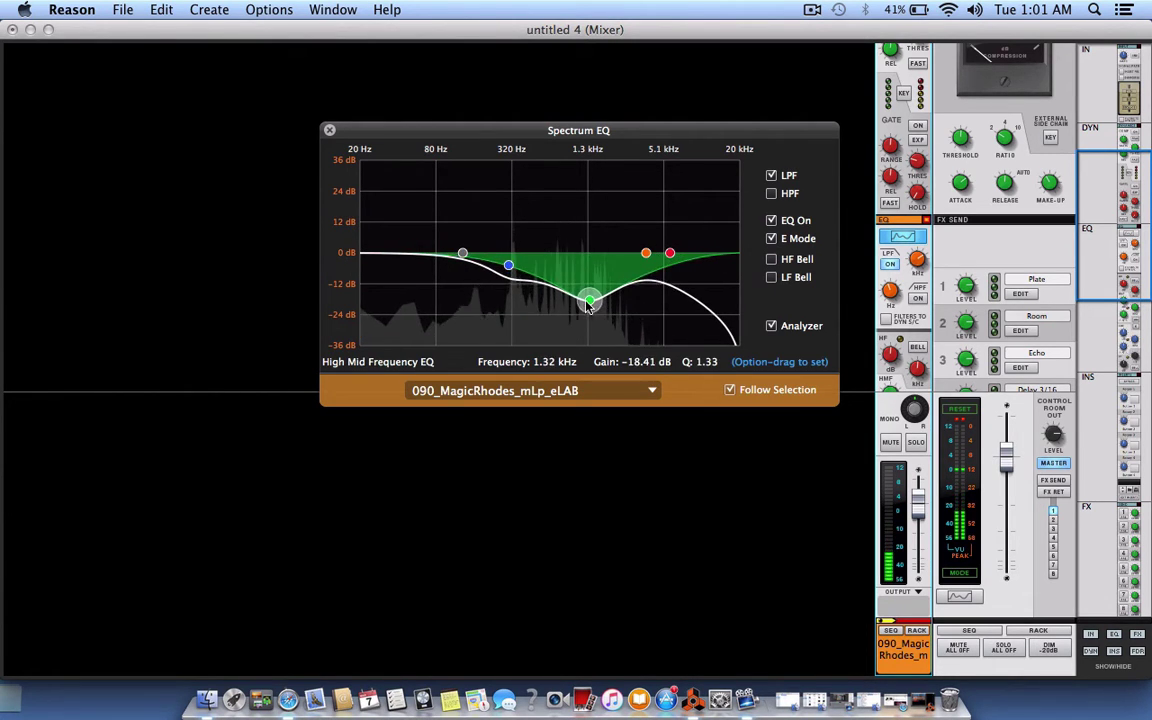
Set the low-mid band to about -7.94 dB at 369.9 Hz with a Q of about 2.50.
mouse_move(508, 268)
left_mouse_down()
mouse_move(518, 276)
mouse_move(509, 286)
mouse_move(517, 278)
left_mouse_up()
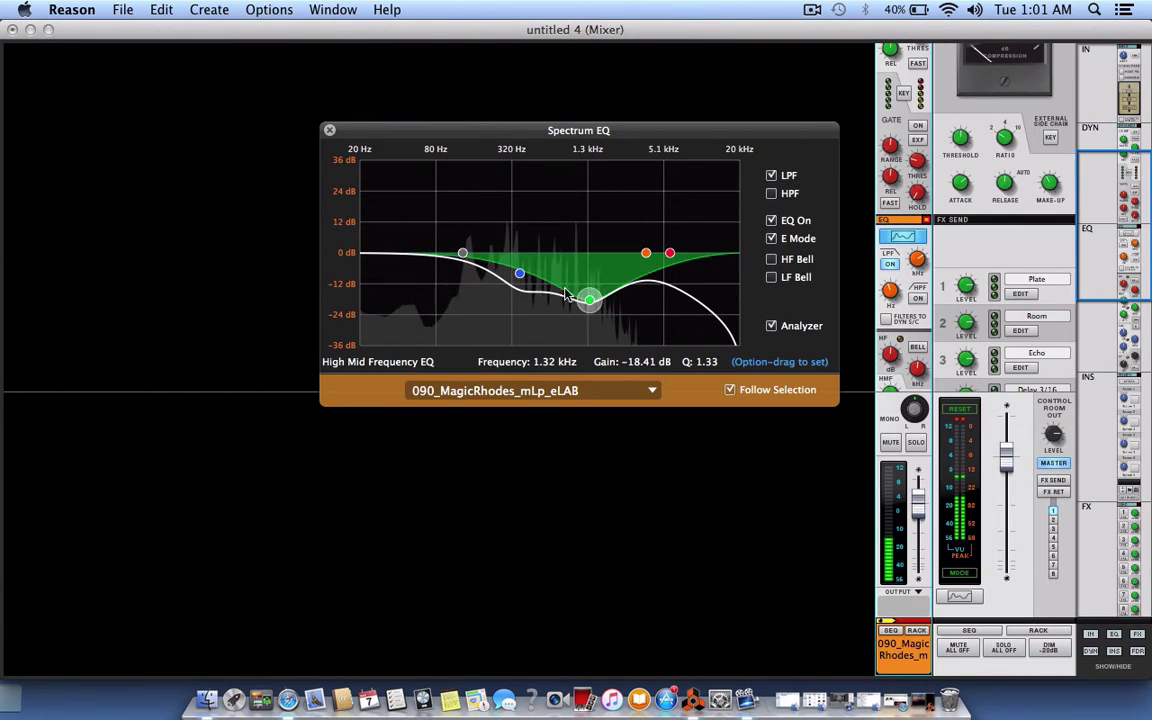
left_click_drag(520, 276, 524, 198)
left_click_drag(530, 252, 546, 277)
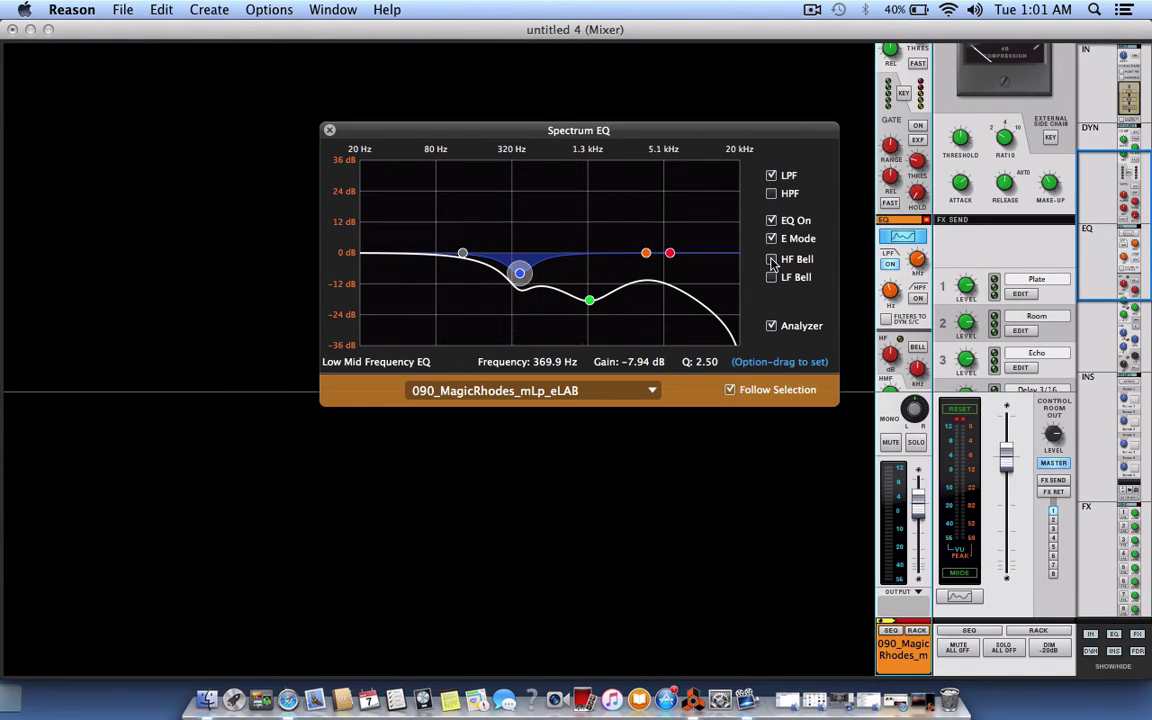
Enable HF Bell, set the high-frequency band to about -11.43 dB at 4.12 kHz, and play the loop.
left_click(771, 260)
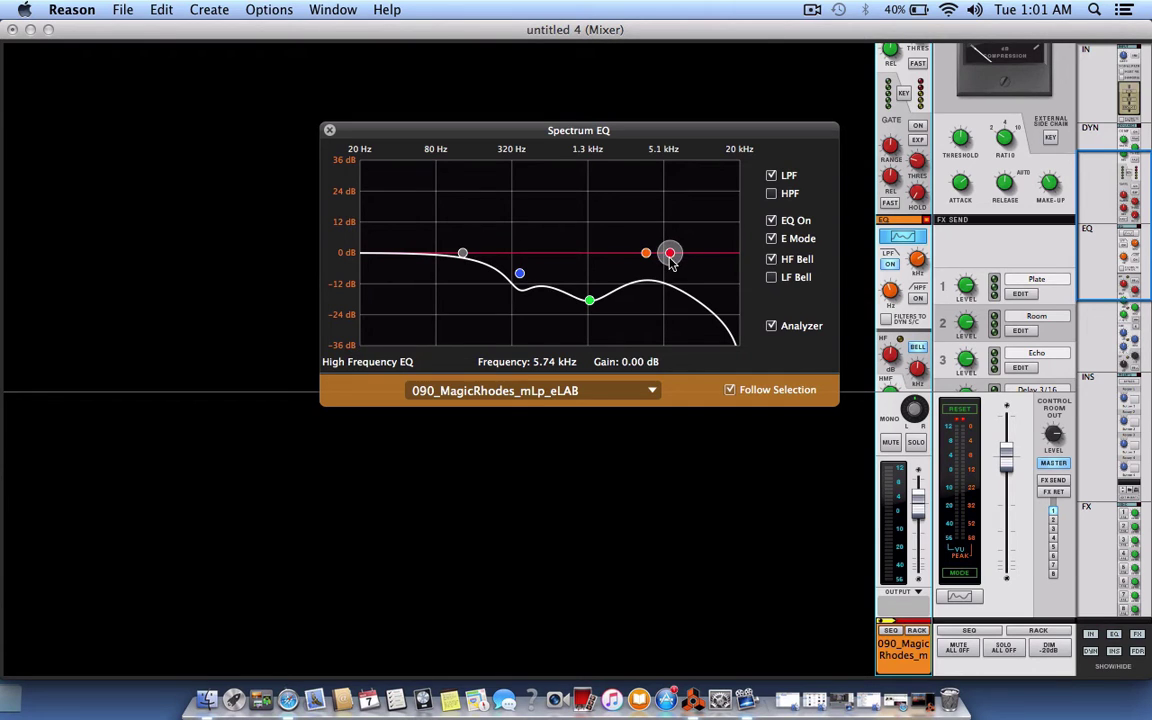
left_click_drag(670, 258, 671, 299)
left_click_drag(670, 319, 653, 282)
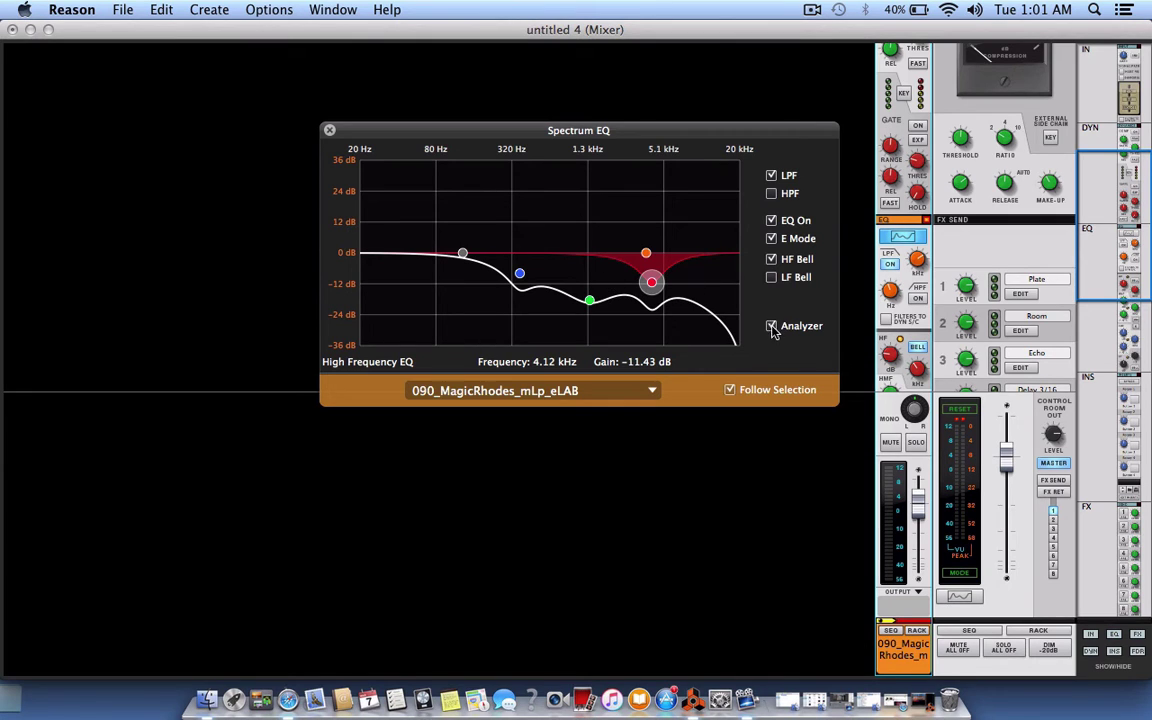
key("space")
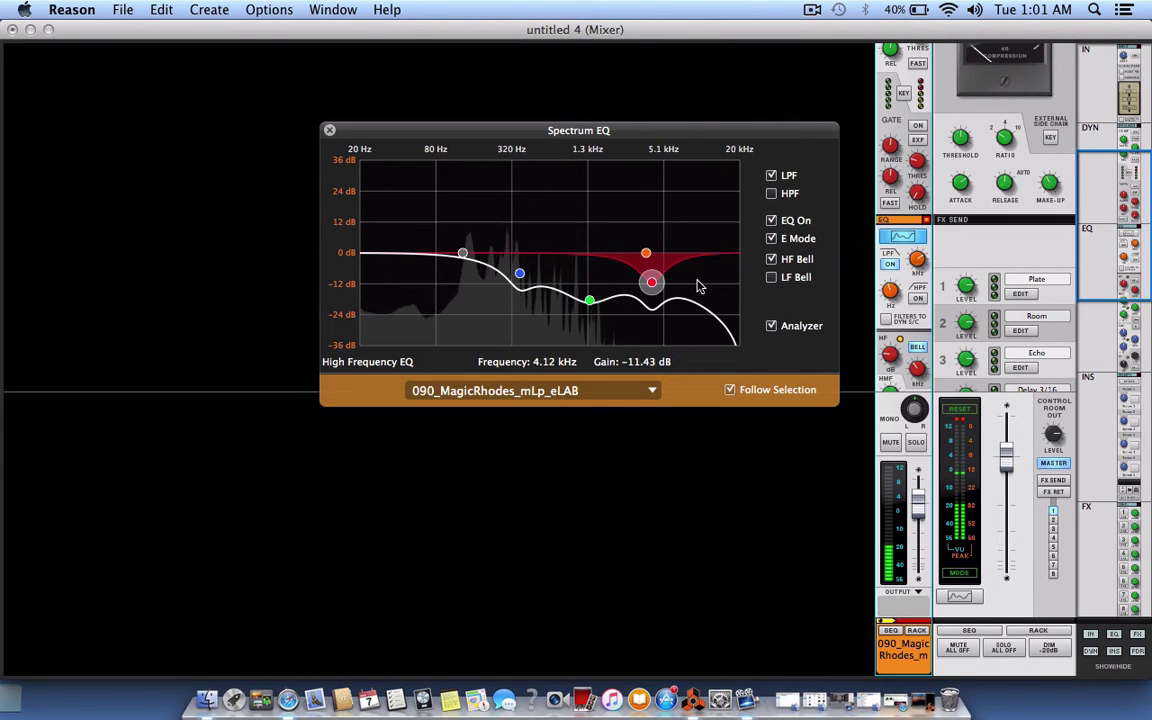
Enable the high-pass filter at about 52.5 Hz and adjust the high-mid band to about -19.37 dB at 1.11 kHz.
left_click(773, 194)
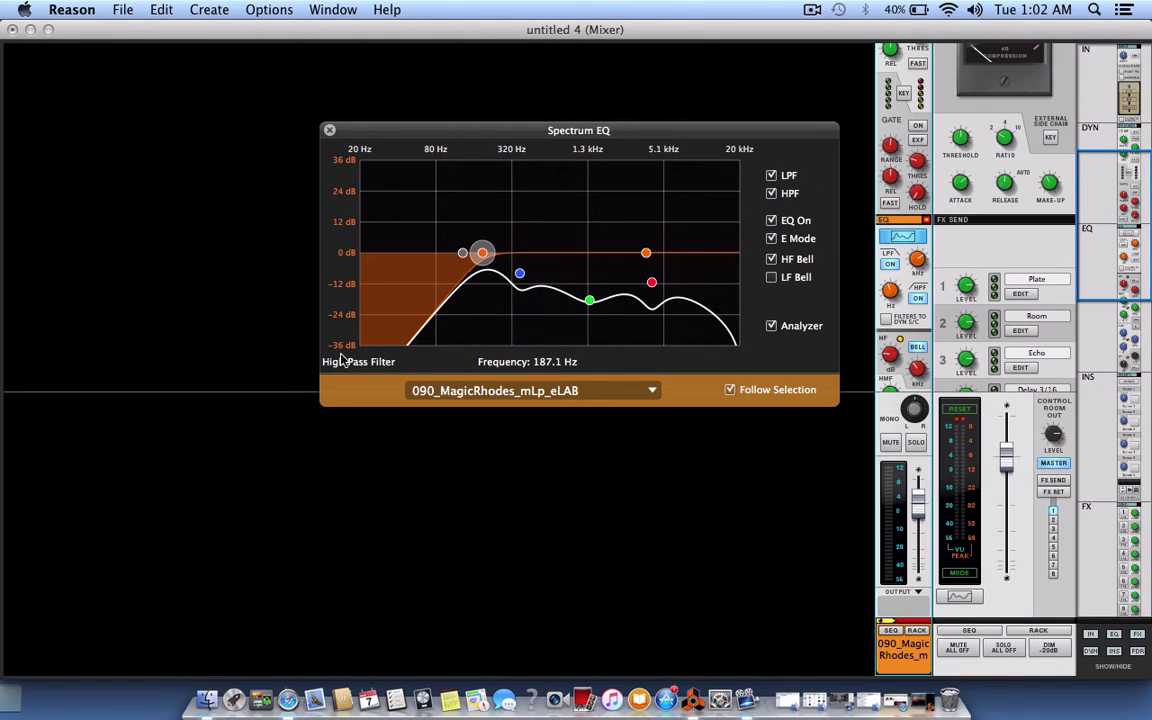
left_click_drag(482, 253, 413, 259)
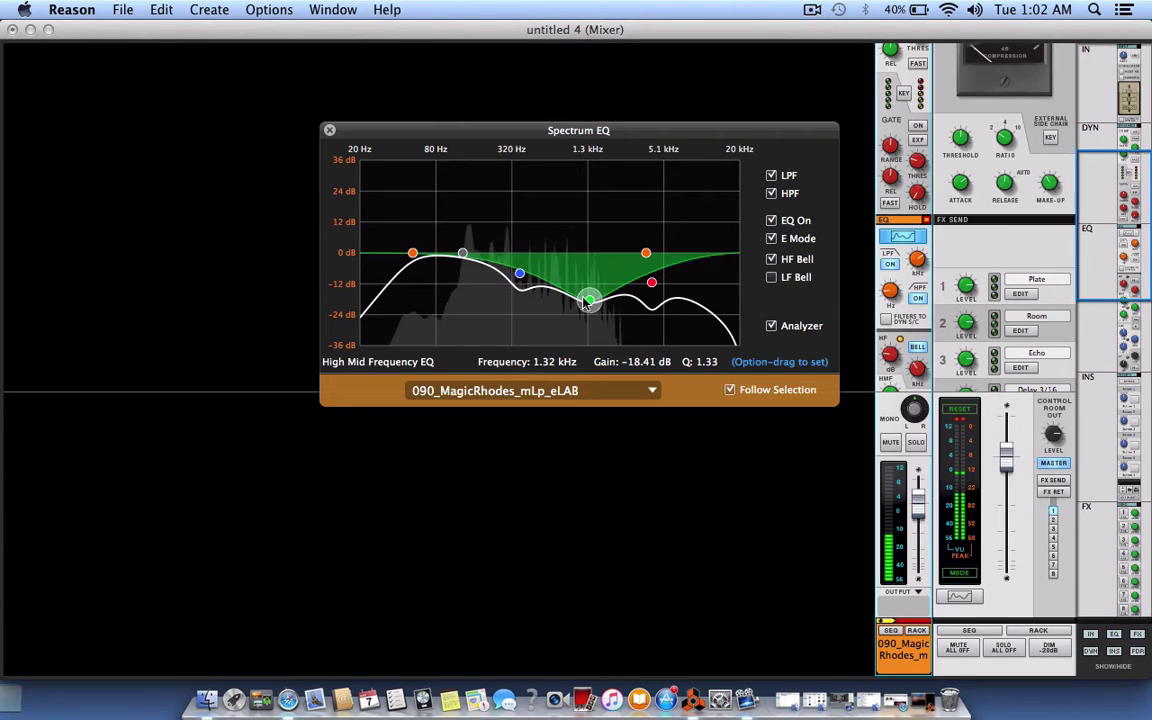
mouse_move(588, 301)
left_mouse_down()
mouse_move(574, 290)
mouse_move(580, 304)
left_mouse_up()
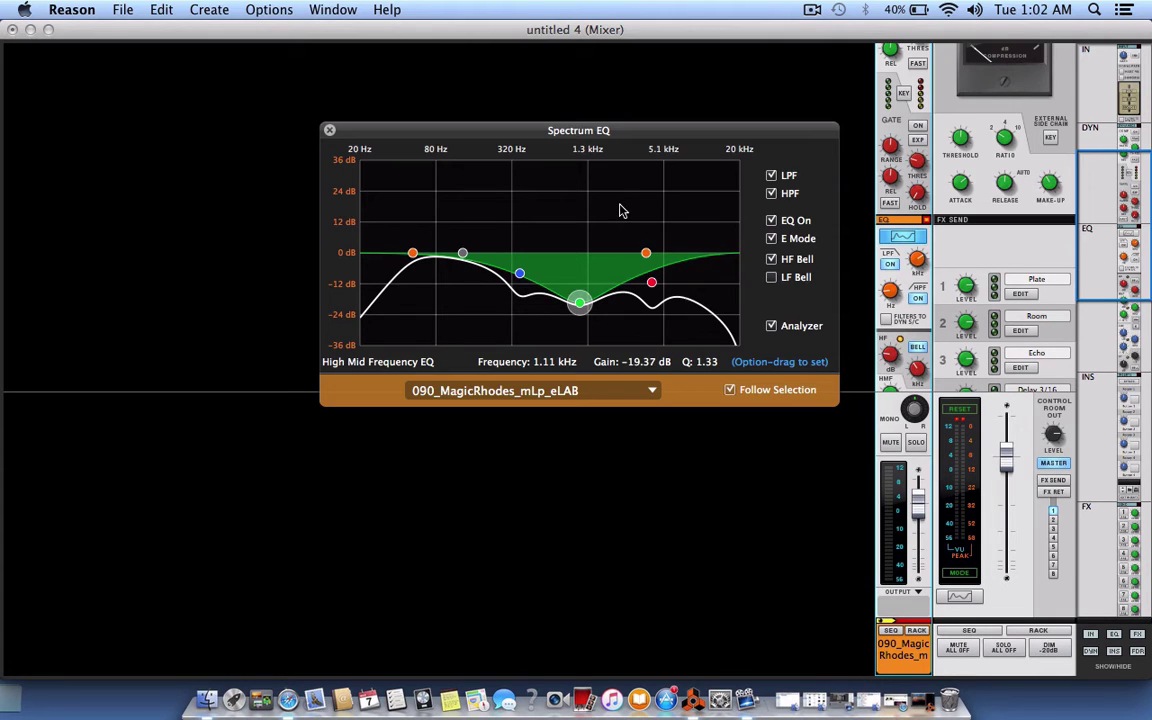
Try a low-frequency cut of about -20.32 dB at 129.2 Hz, toggling E Mode and LF Bell to compare the curves.
left_click(773, 239)
left_click(773, 239)
left_click(771, 280)
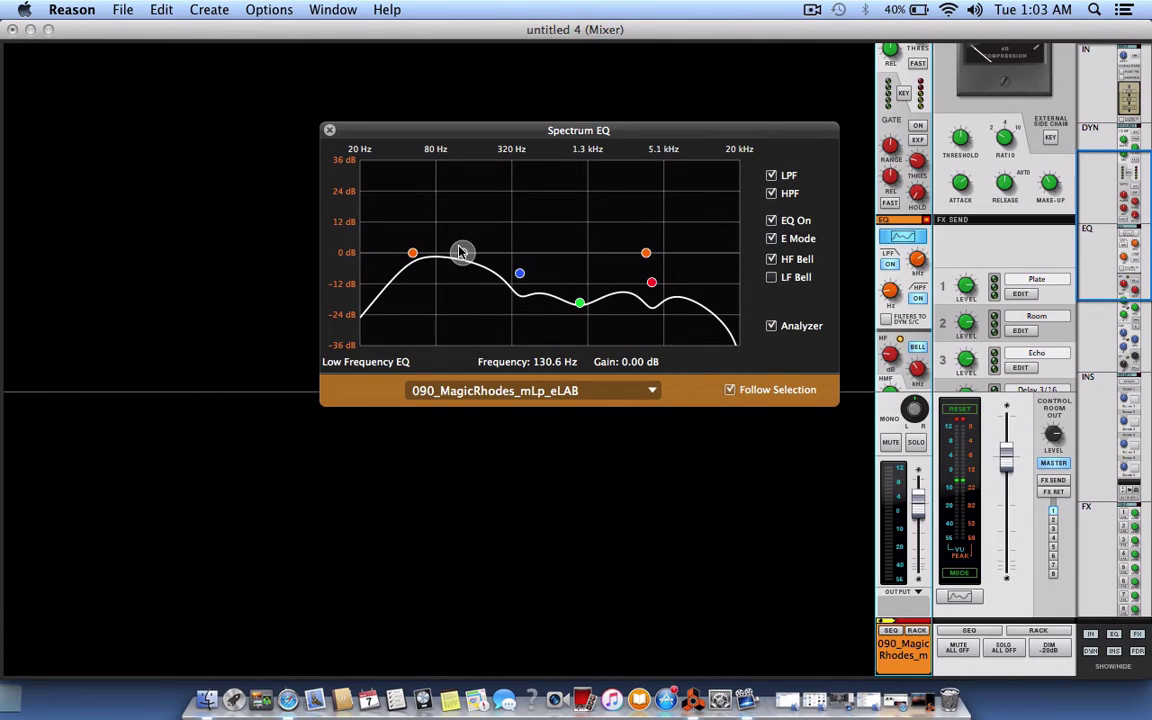
left_click_drag(463, 253, 460, 303)
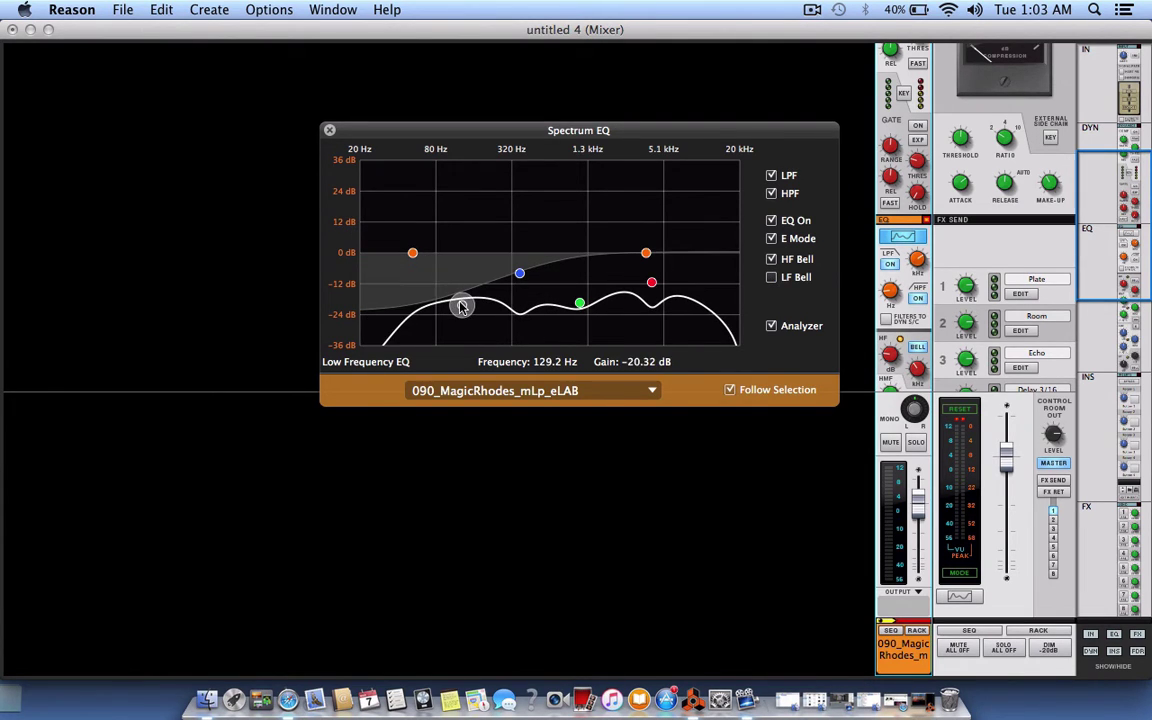
left_click(519, 273)
left_click(772, 279)
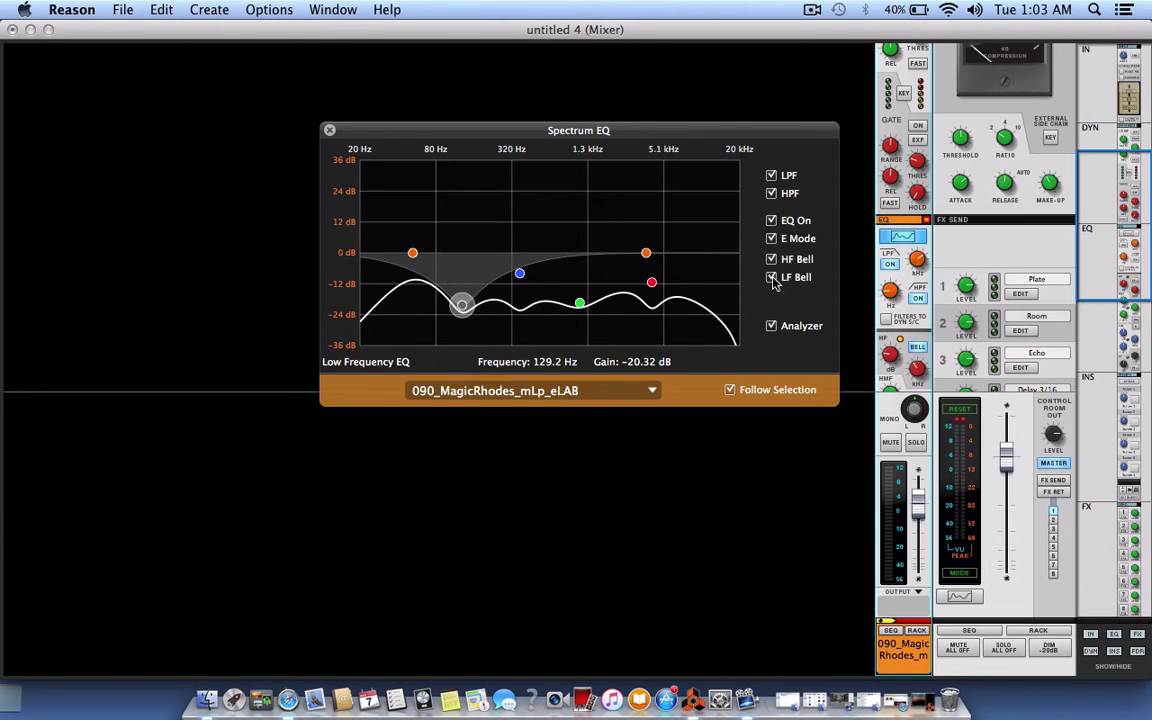
left_click(773, 278)
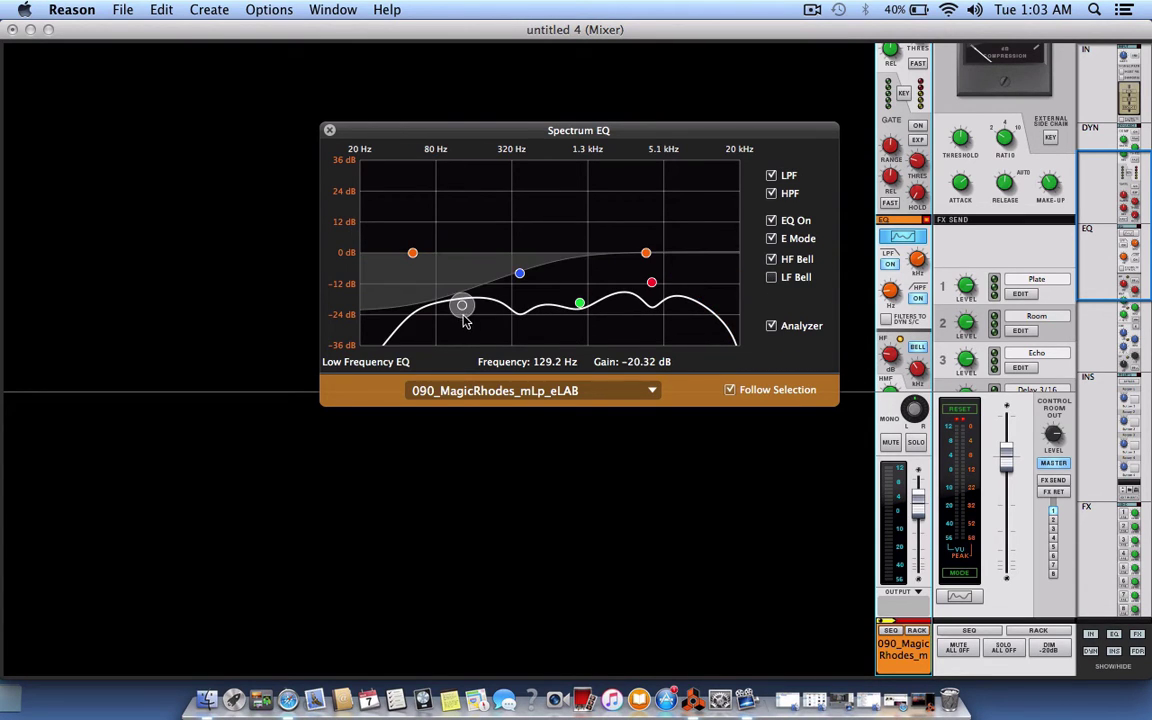
Return the low-frequency band to 0 dB gain at about 111 Hz and select the high-pass filter point.
left_click_drag(463, 318, 453, 253)
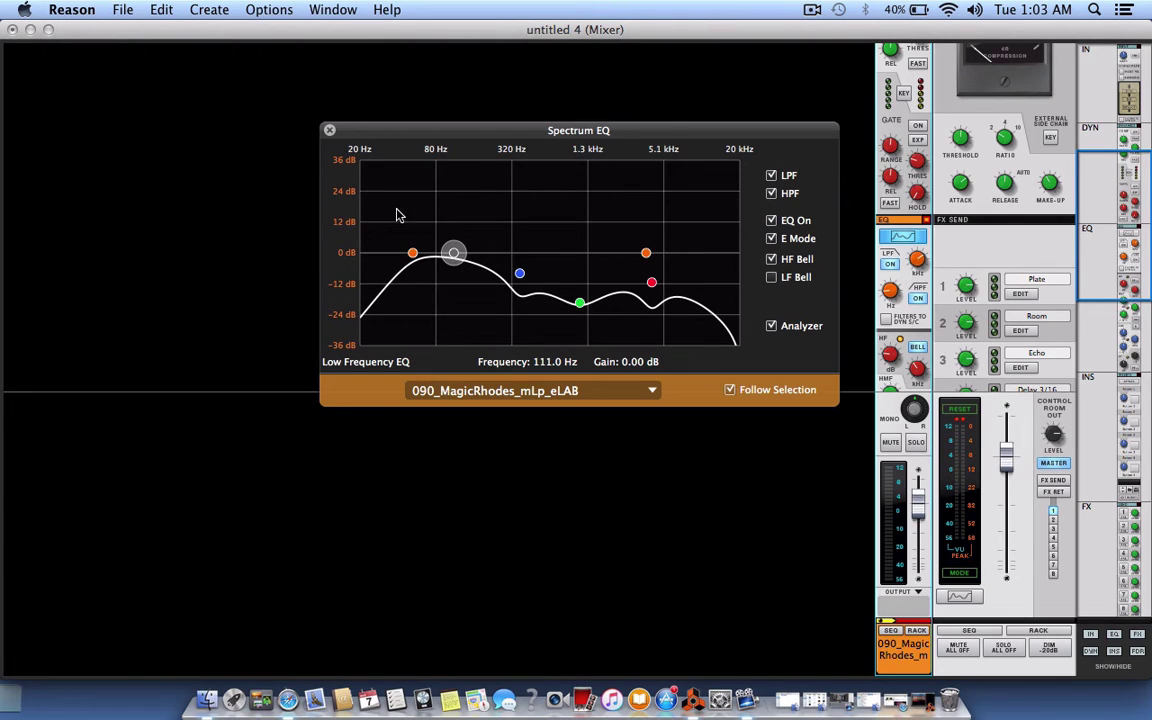
left_click(412, 252)
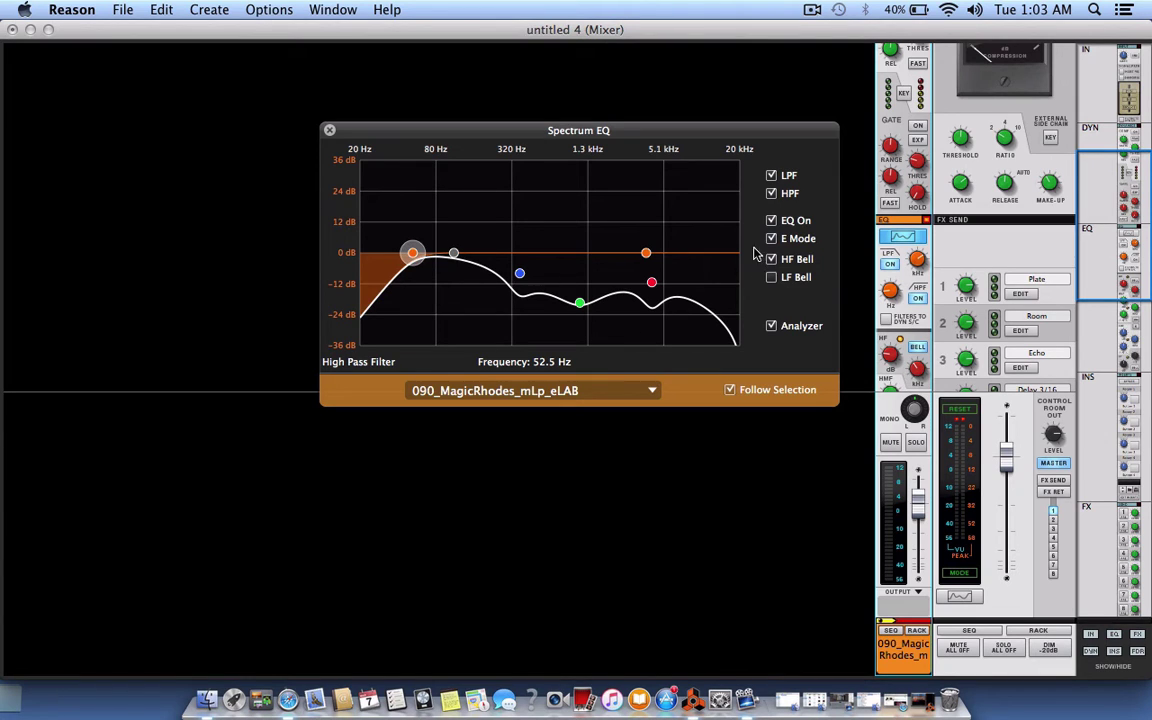
Set the low-frequency band to about -0.63 dB at 101 Hz with LF Bell off, play the loop, and close the Spectrum EQ.
left_click(771, 277)
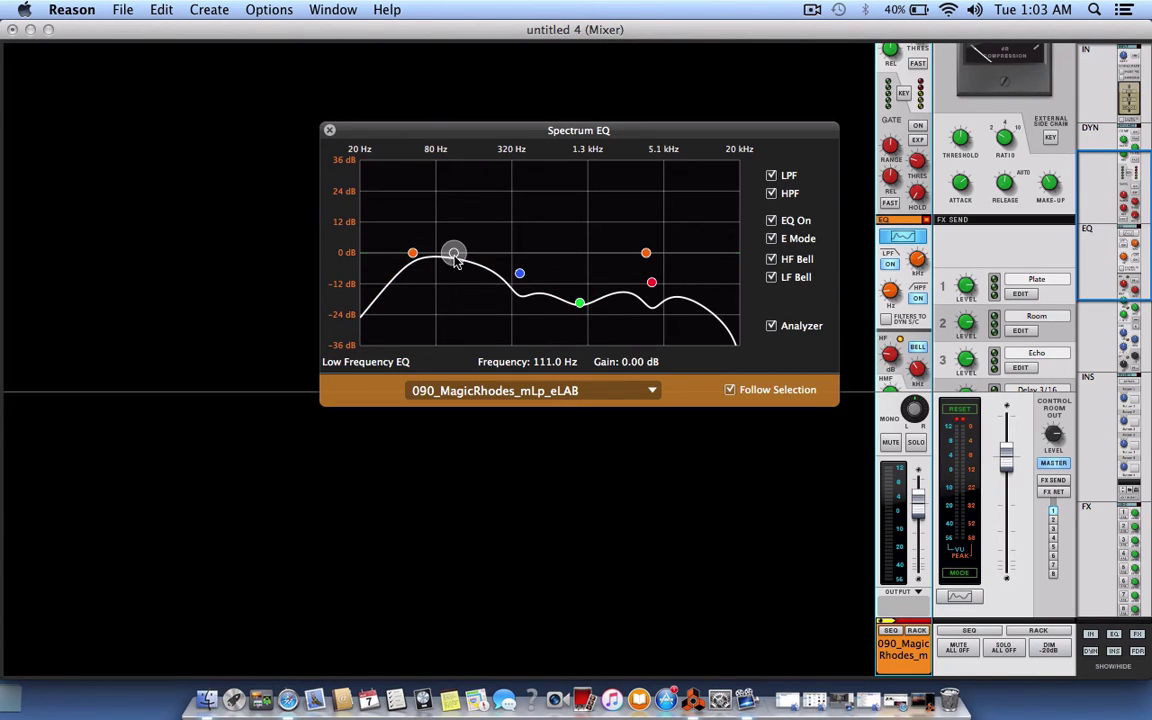
mouse_move(453, 253)
left_mouse_down()
mouse_move(442, 265)
mouse_move(452, 288)
mouse_move(448, 254)
left_mouse_up()
left_click(645, 253)
left_click(772, 277)
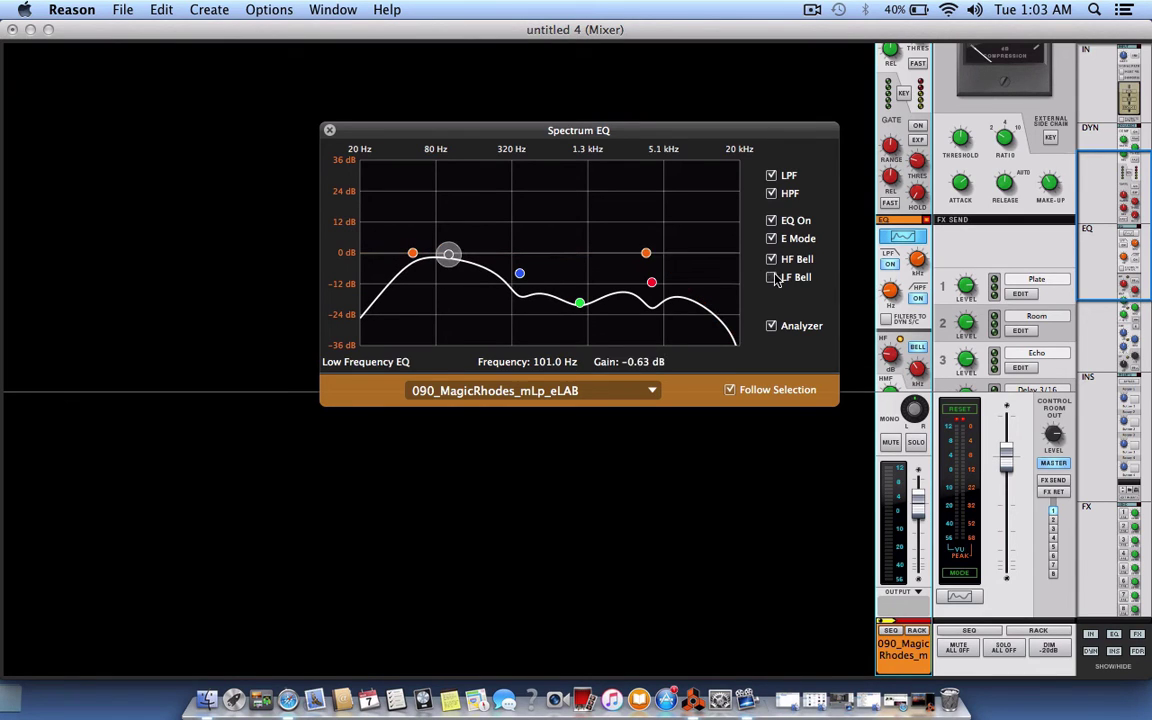
key("space")
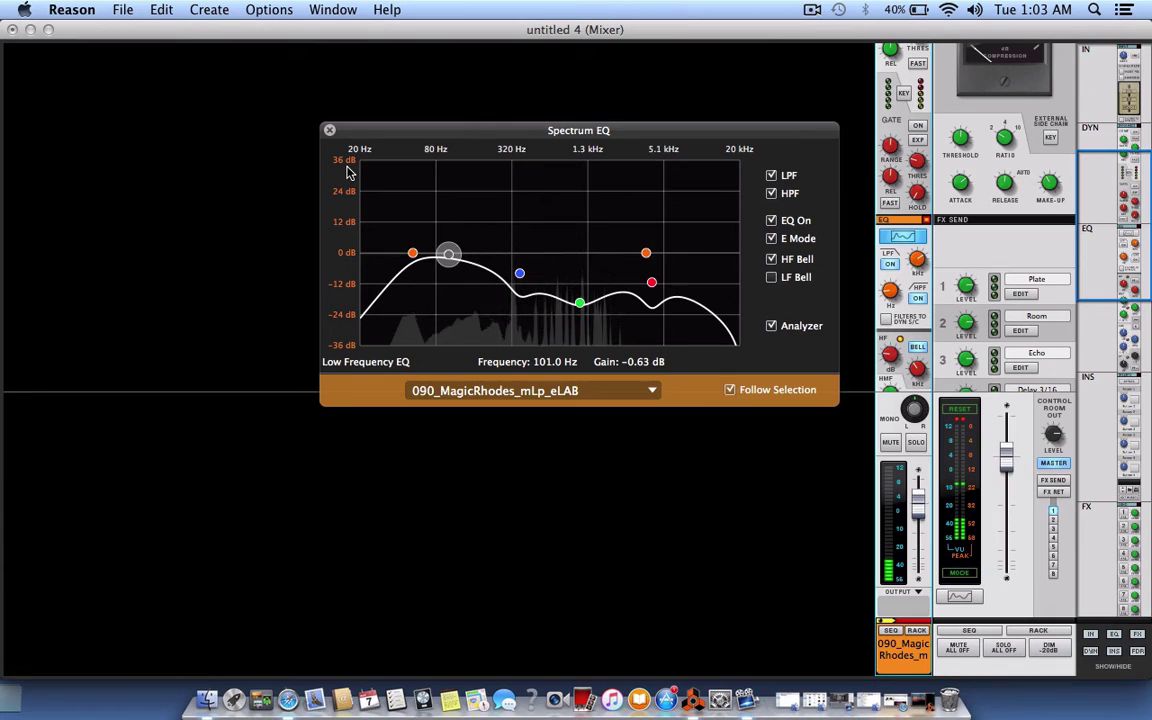
left_click(329, 130)
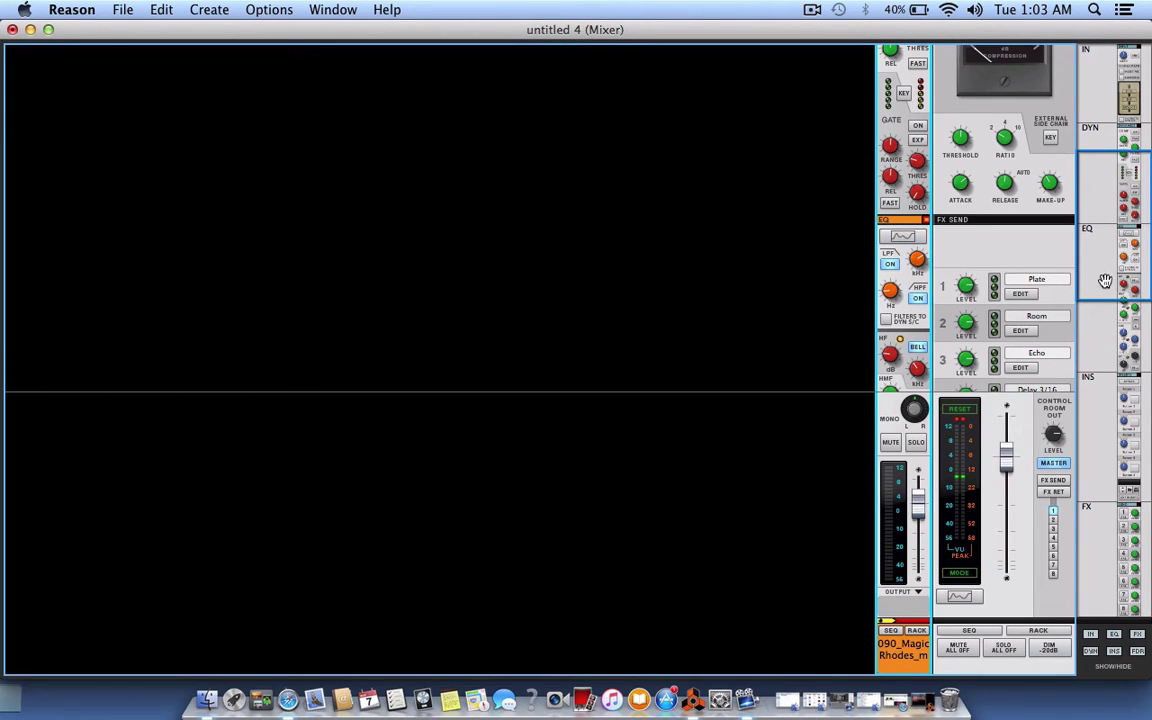
Try the channel's gate on the playing loop, adjusting its range and release and raising its threshold to 0 dB.
left_click_drag(1104, 281, 1097, 229)
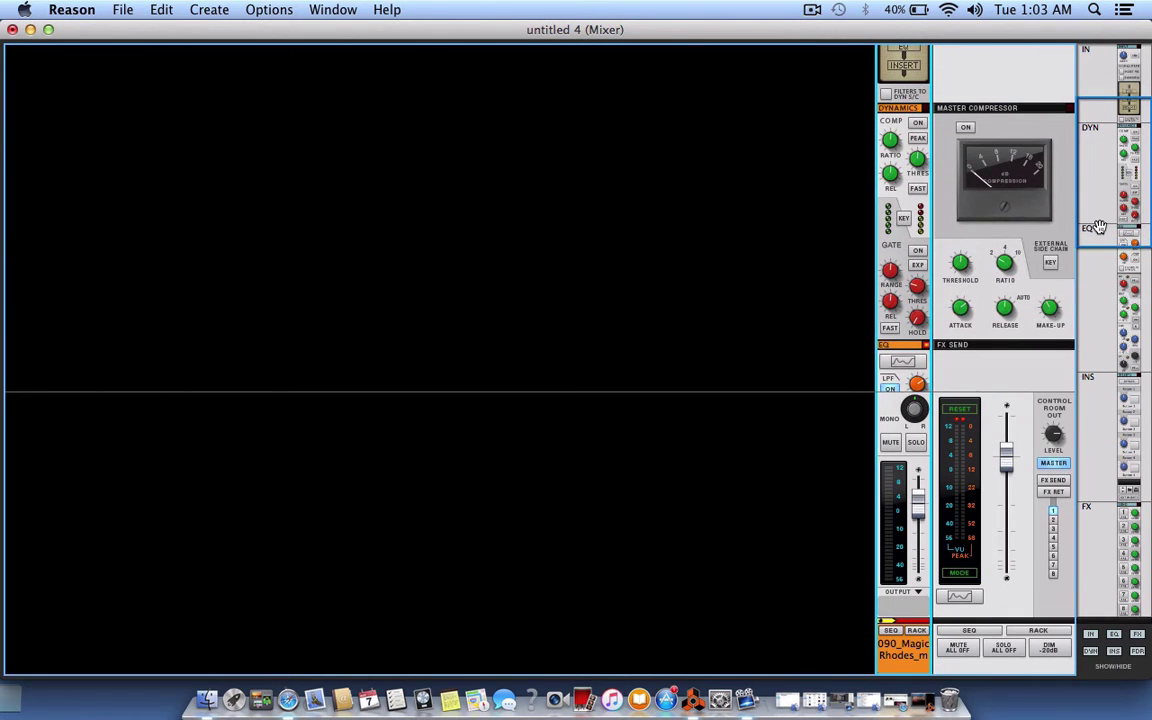
left_click(920, 252)
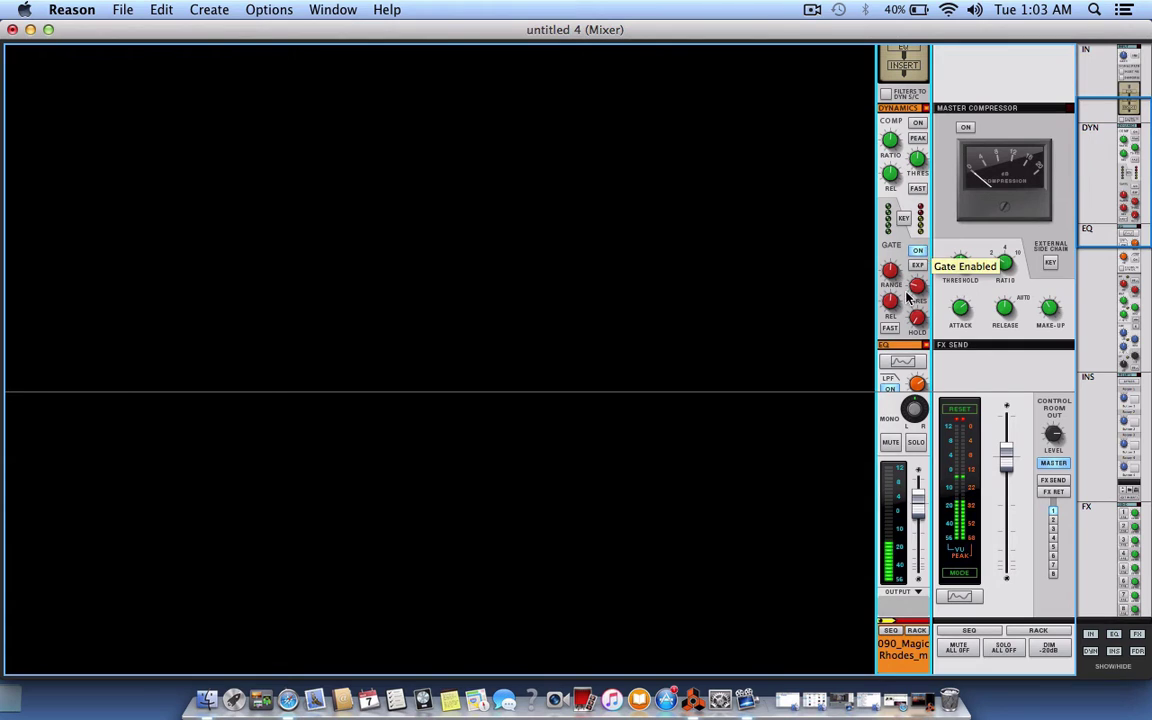
mouse_move(892, 272)
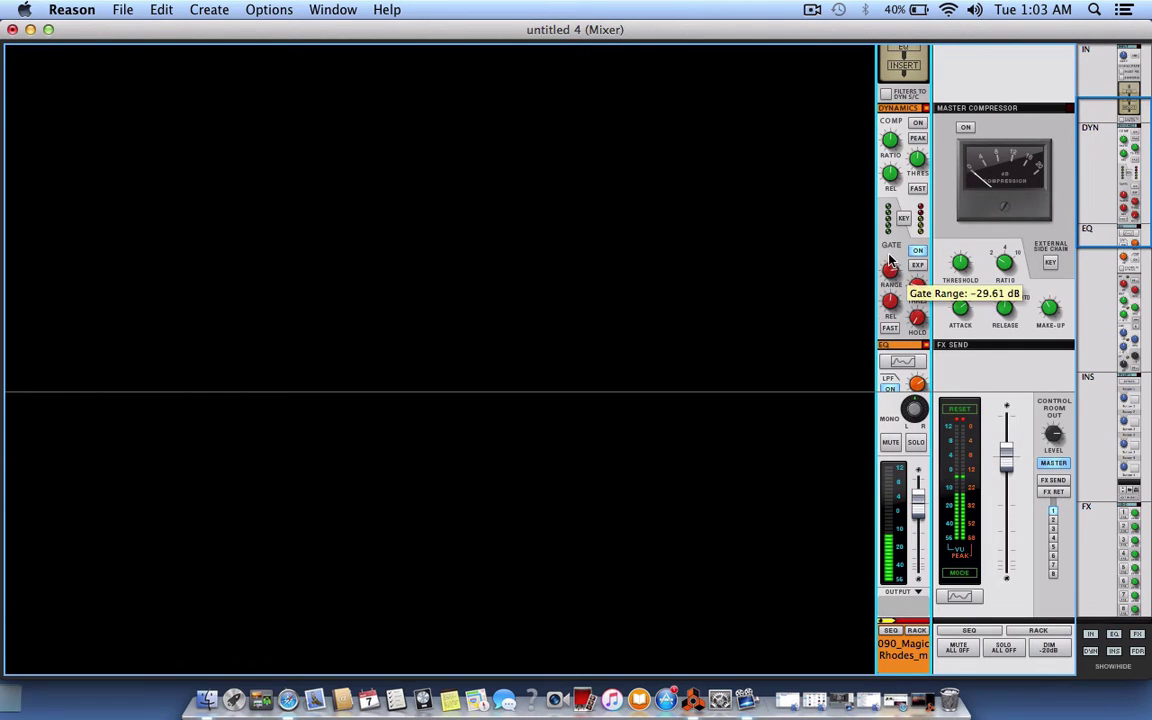
left_click_drag(890, 260, 917, 280)
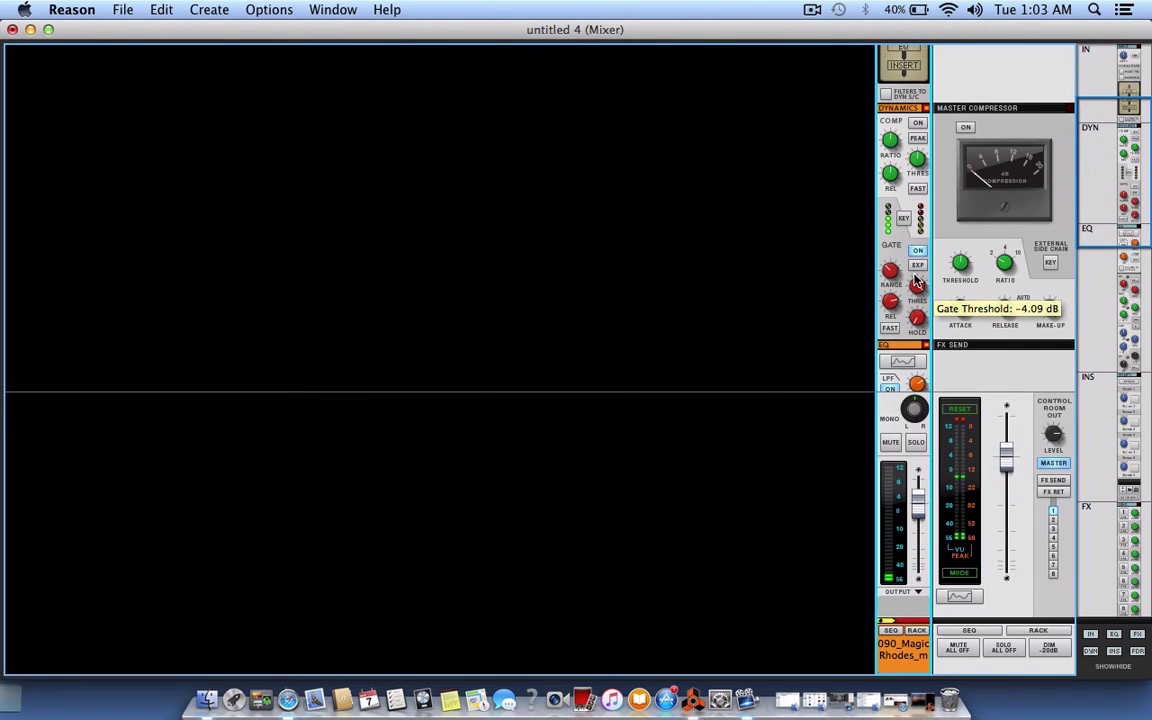
left_click_drag(916, 282, 917, 284)
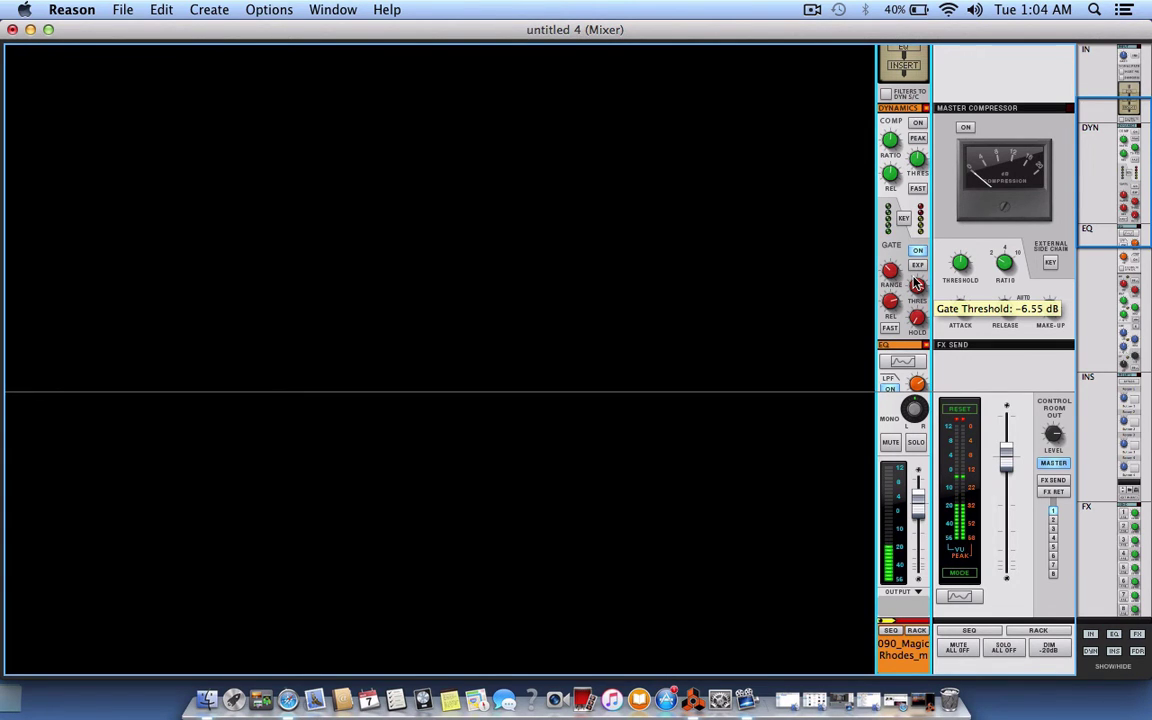
left_click_drag(916, 280, 915, 246)
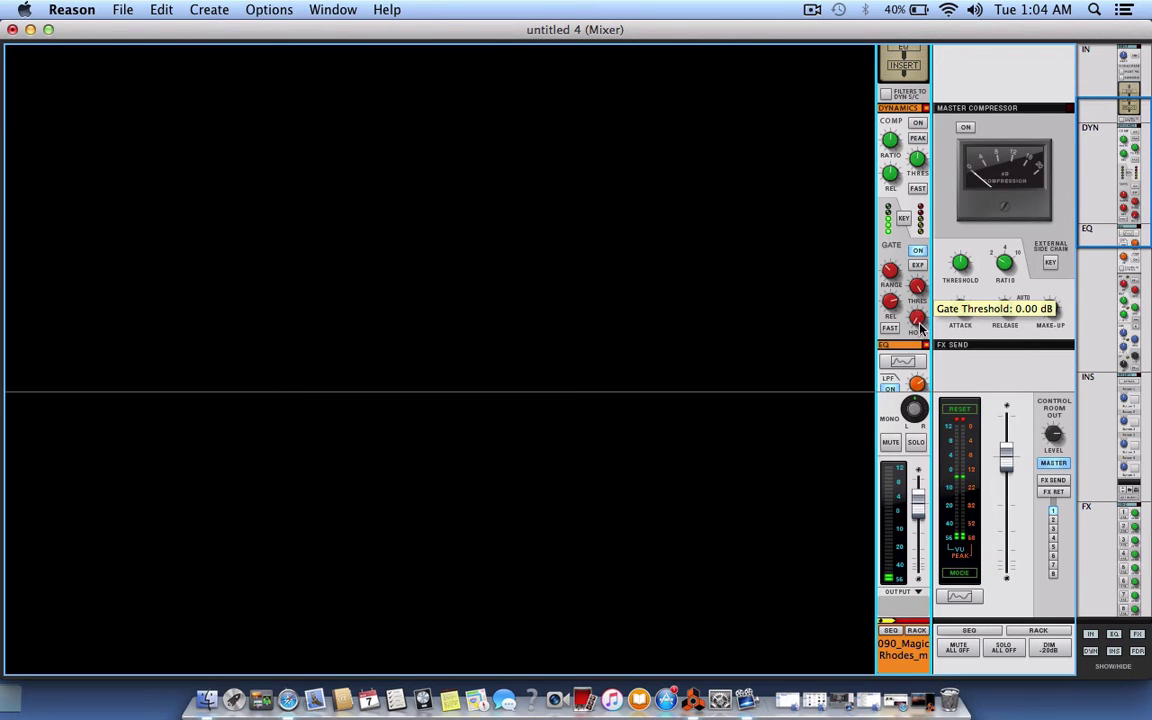
Raise the gate's hold time and release, and turn on its fast attack.
left_click_drag(916, 318, 910, 296)
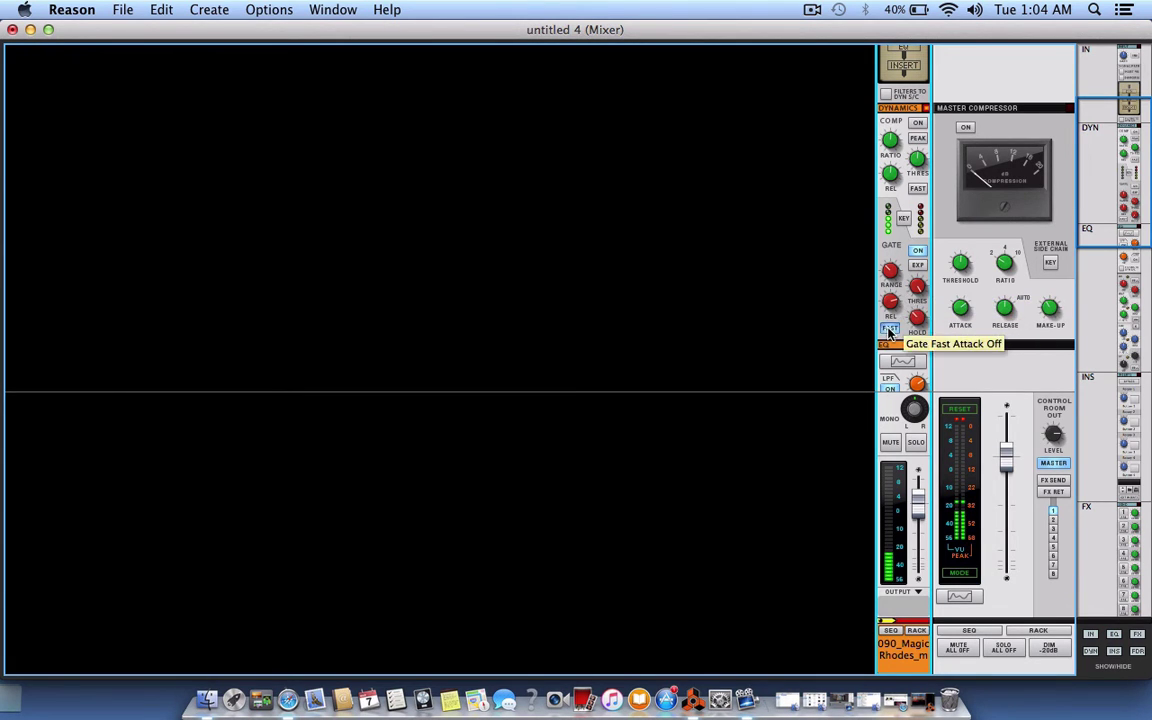
left_click(889, 327)
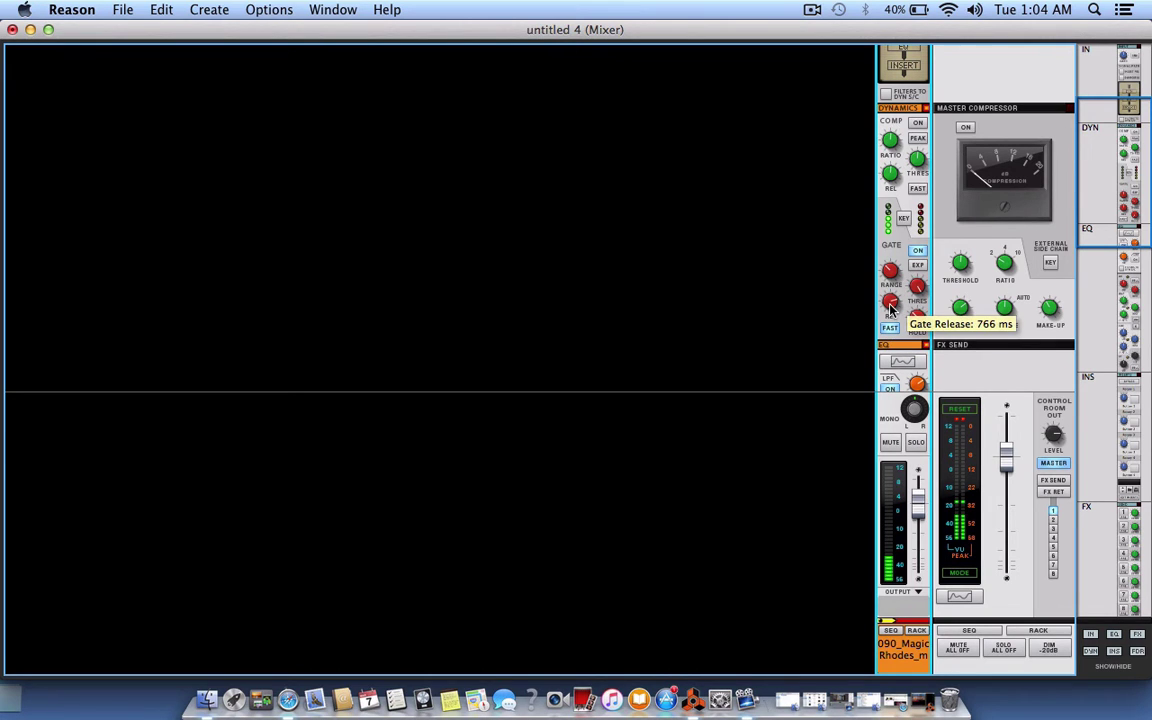
left_click_drag(890, 310, 887, 287)
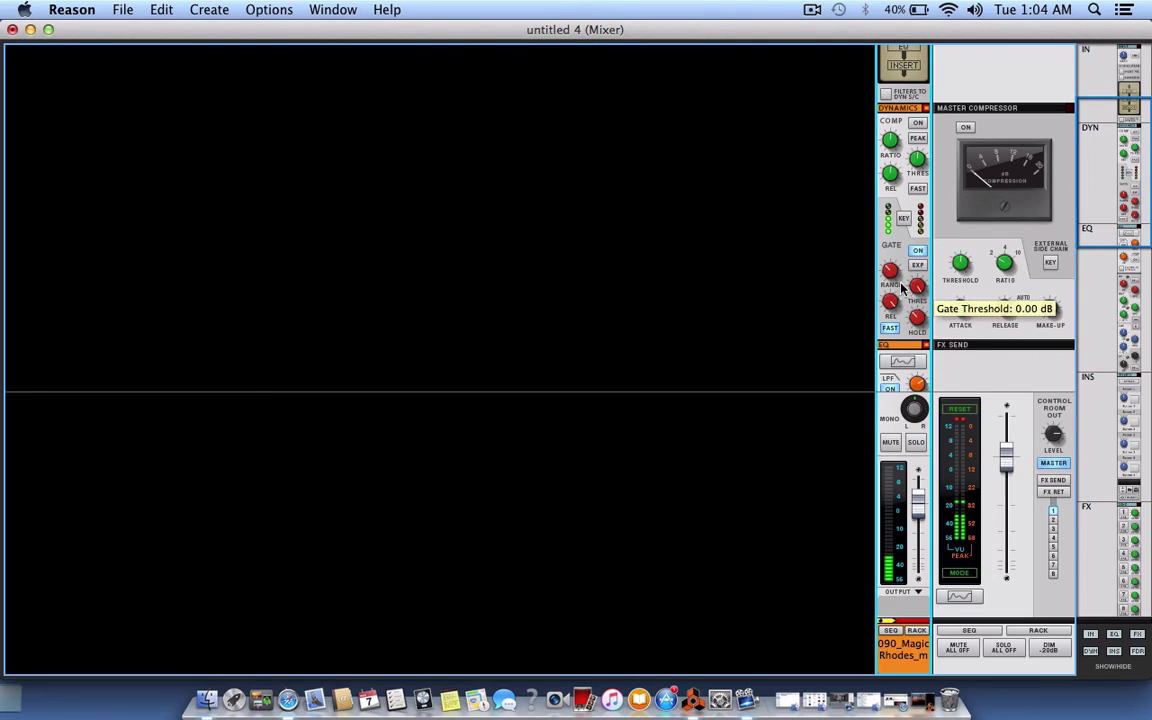
Readjust the gate's release, threshold and range, with both the gate and its expander mode switched off.
left_click_drag(890, 301, 914, 308)
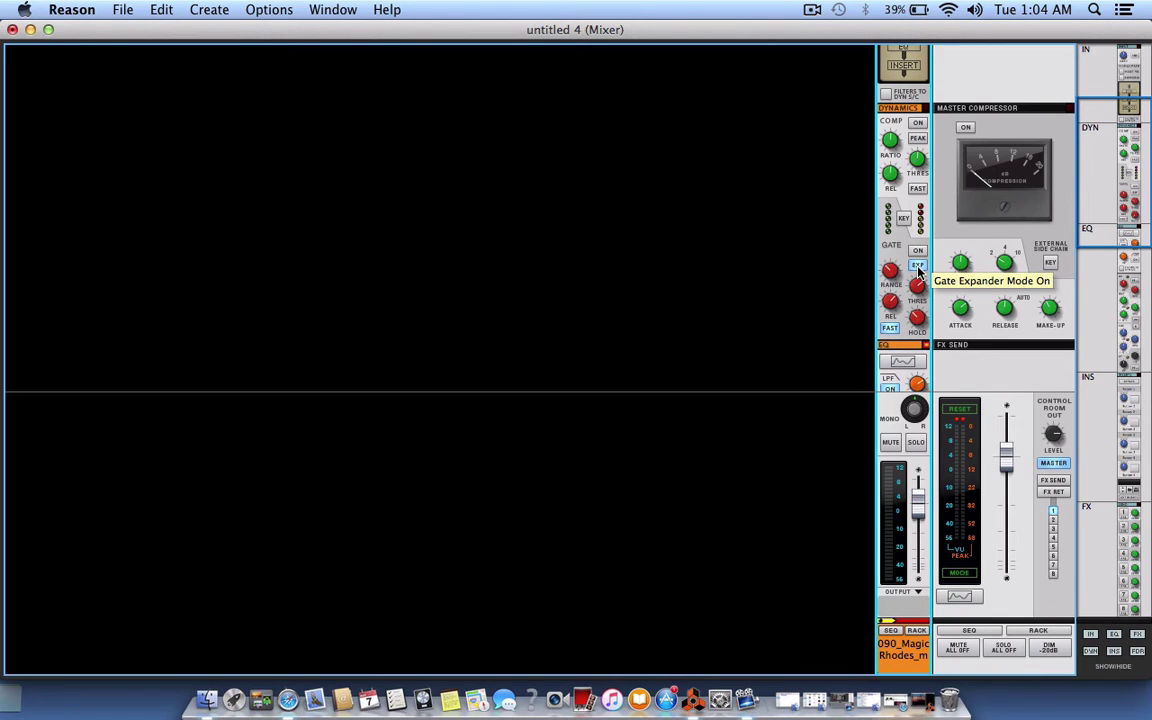
left_click_drag(890, 270, 881, 258)
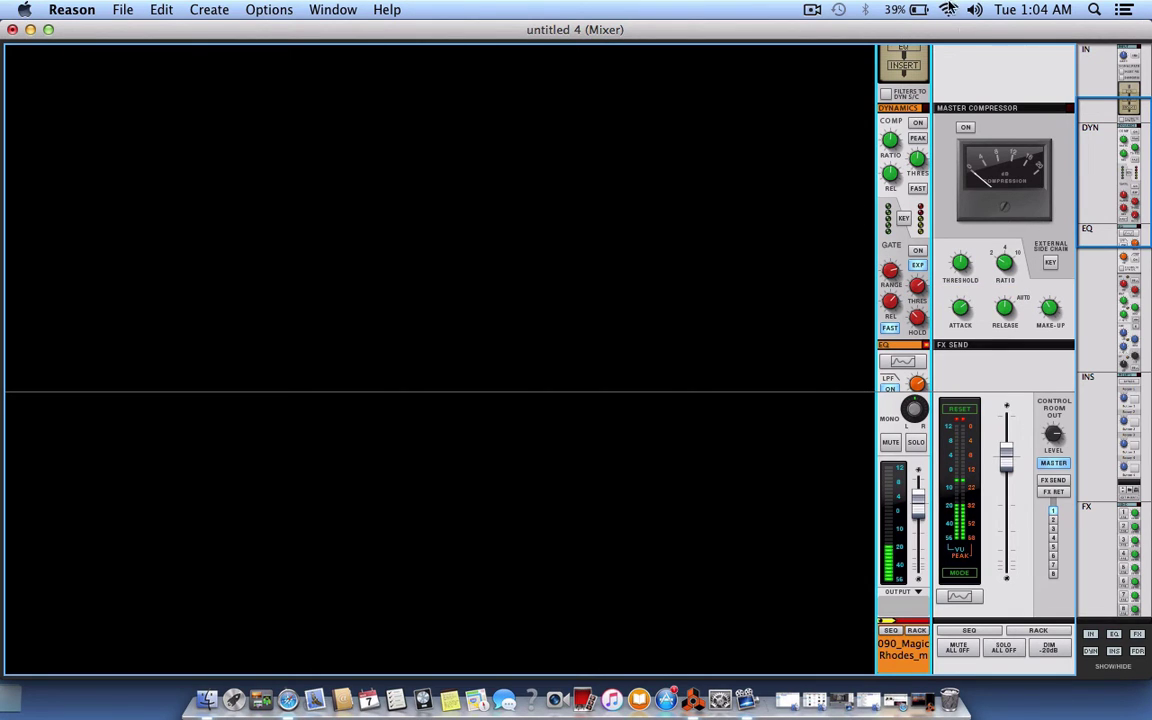
left_click(919, 266)
Try the channel compressor, check its ratio, threshold and release settings, and switch it off again.
left_click(1094, 290)
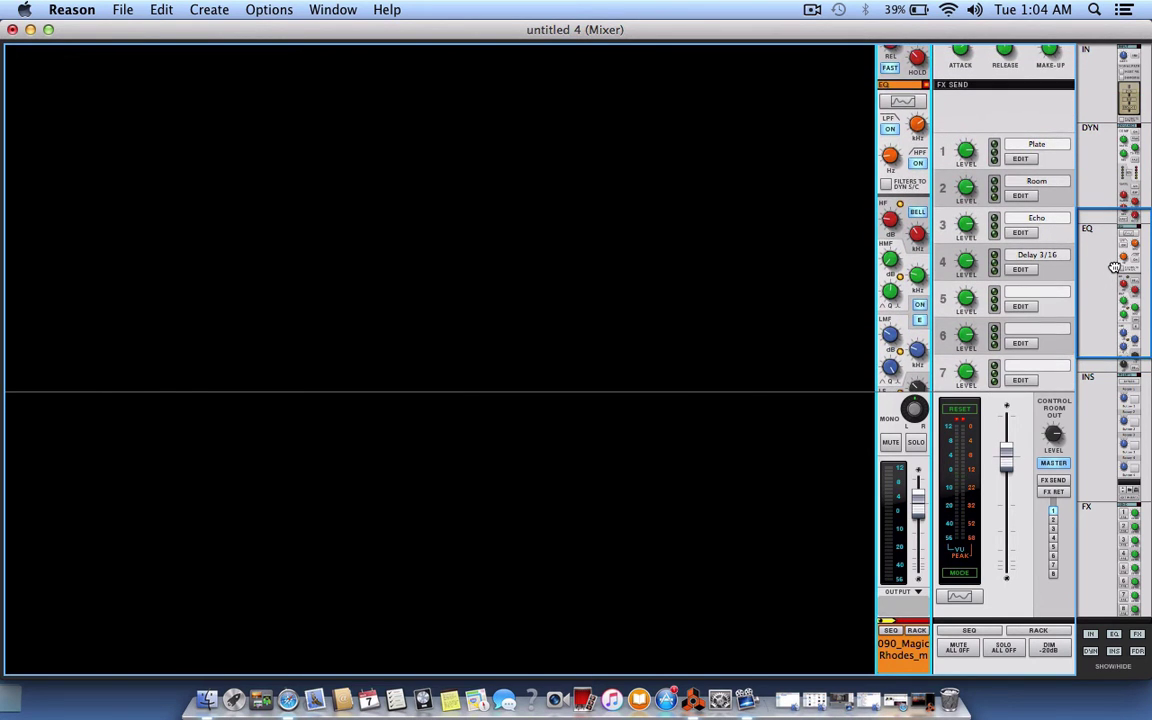
left_click_drag(1115, 268, 1117, 243)
scroll(895, 115, "up", 5)
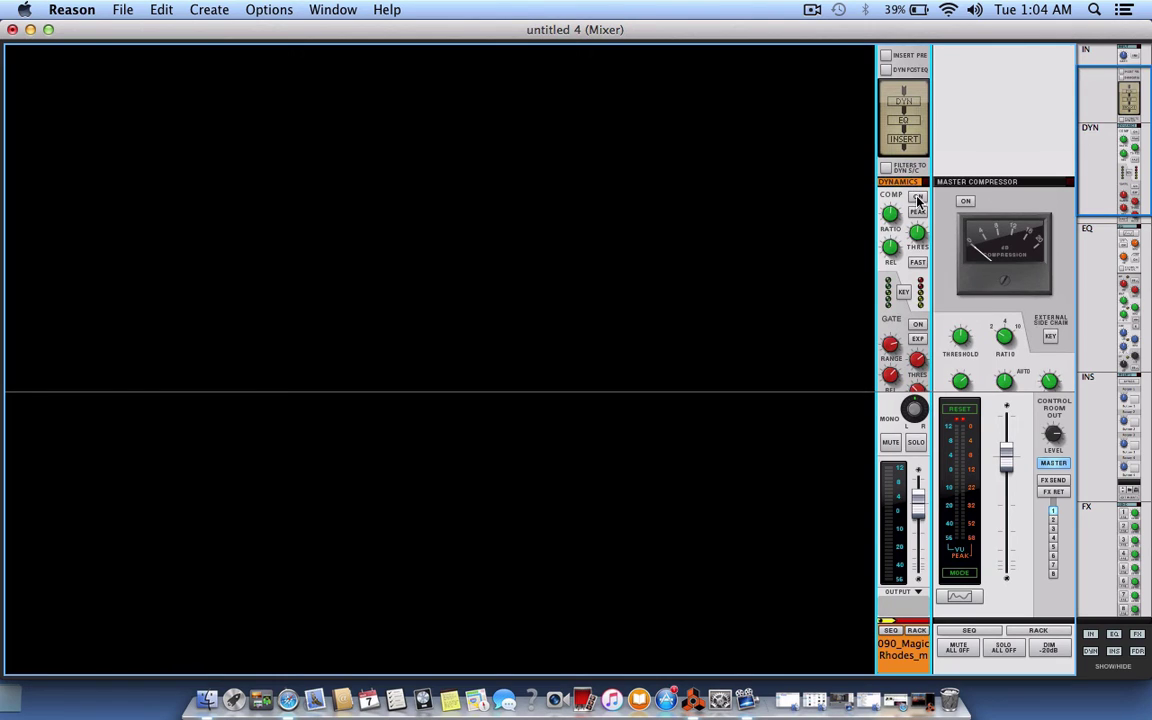
left_click(918, 198)
mouse_move(889, 215)
mouse_move(920, 240)
left_click_drag(891, 247, 892, 250)
mouse_move(891, 216)
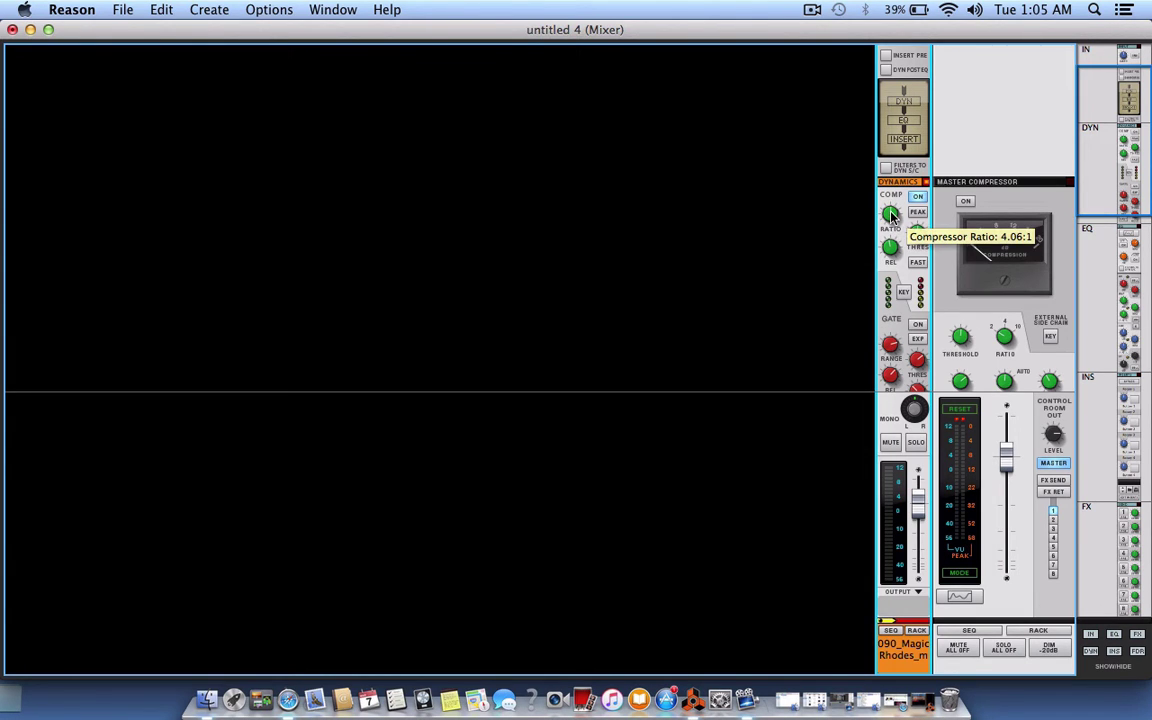
mouse_move(887, 253)
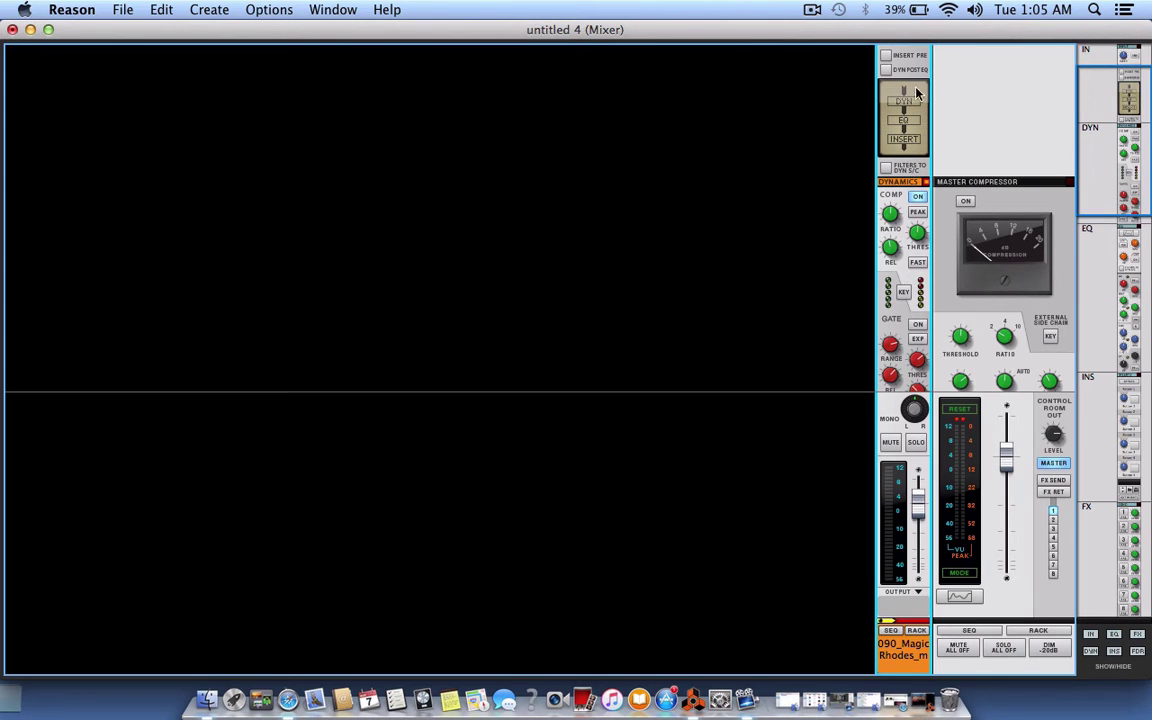
left_click(918, 197)
Toggle Filters to Dyn S/C, Insert Pre and Dyn Post EQ on and off in turn to compare the signal path orders.
left_click_drag(1105, 200, 1106, 177)
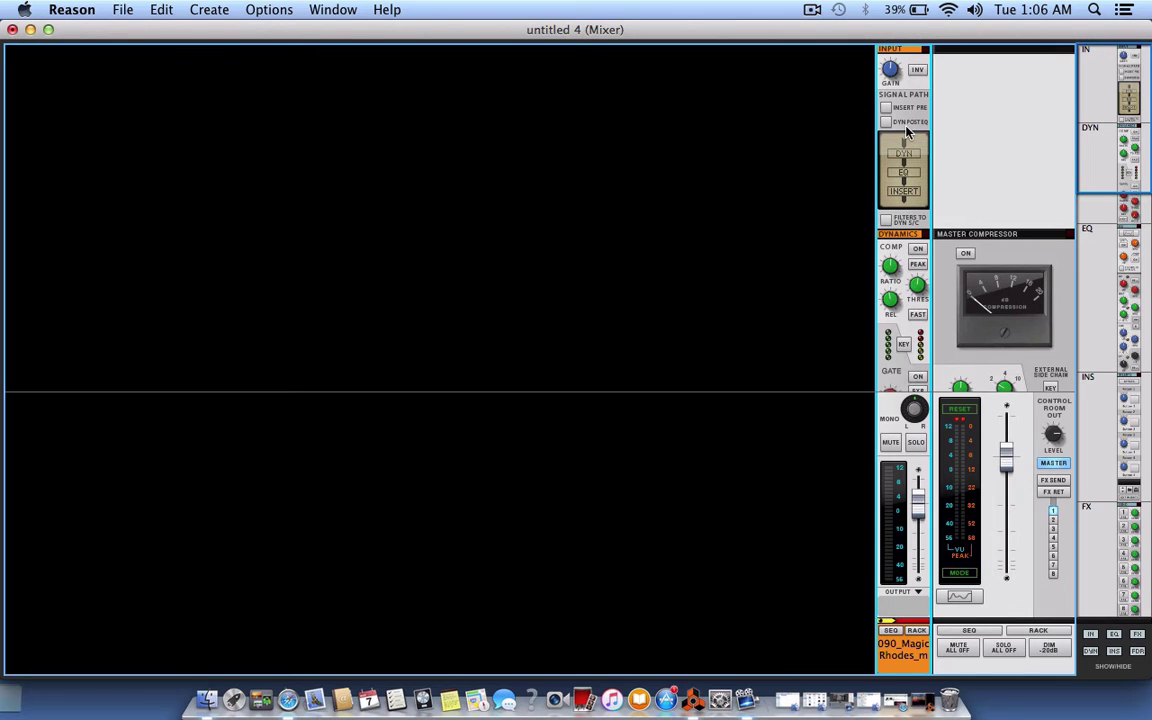
left_click(884, 222)
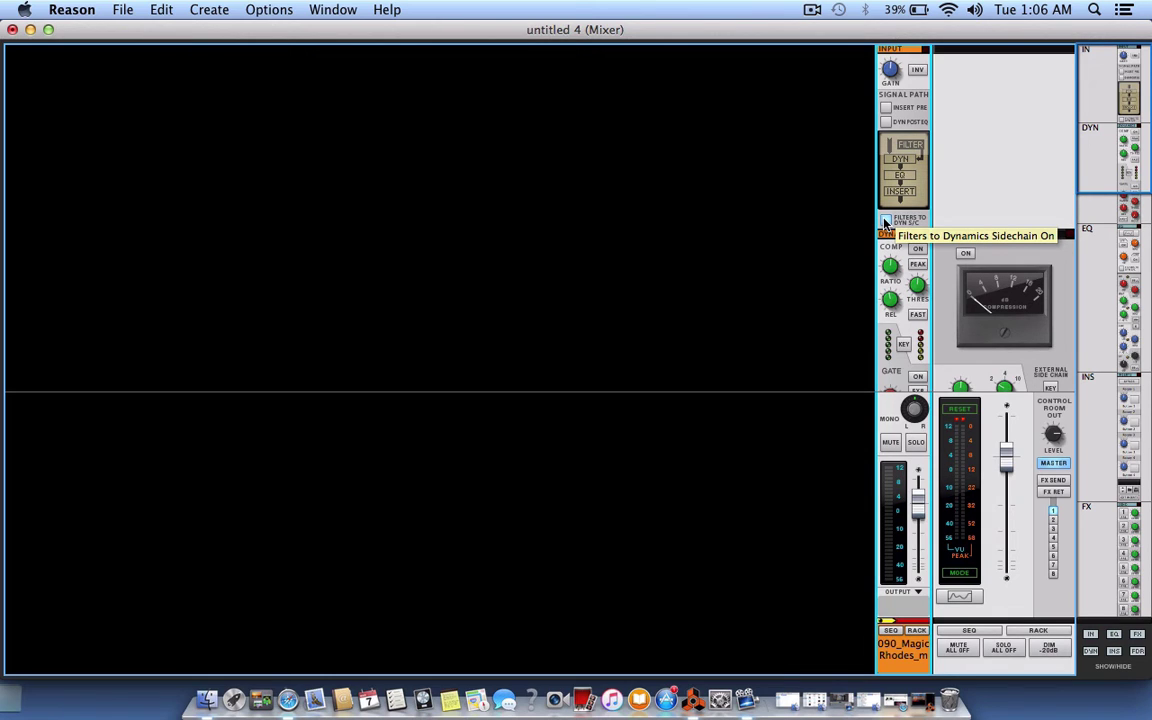
left_click(884, 222)
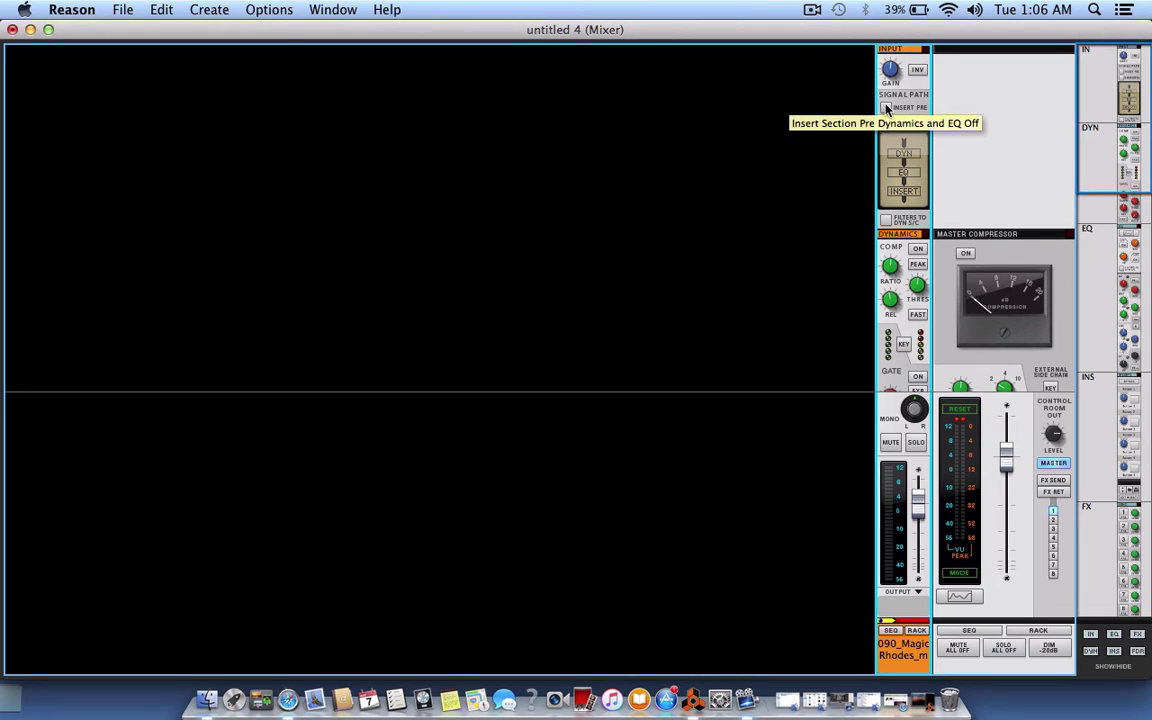
left_click(886, 108)
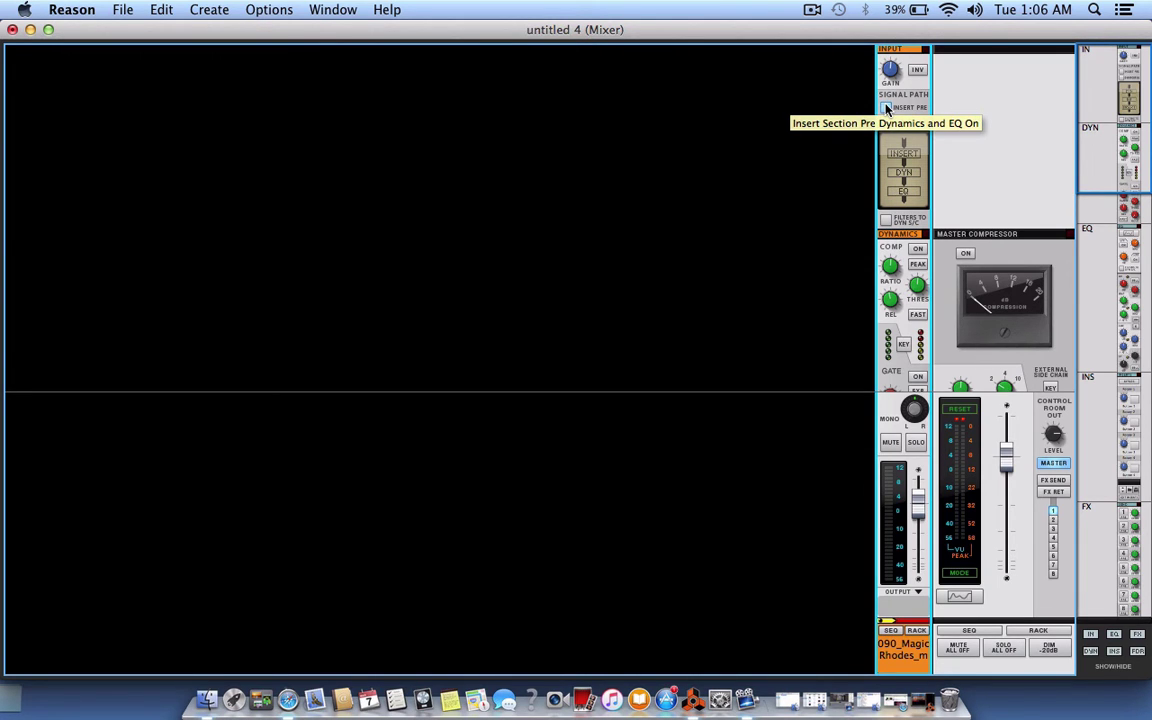
left_click(886, 108)
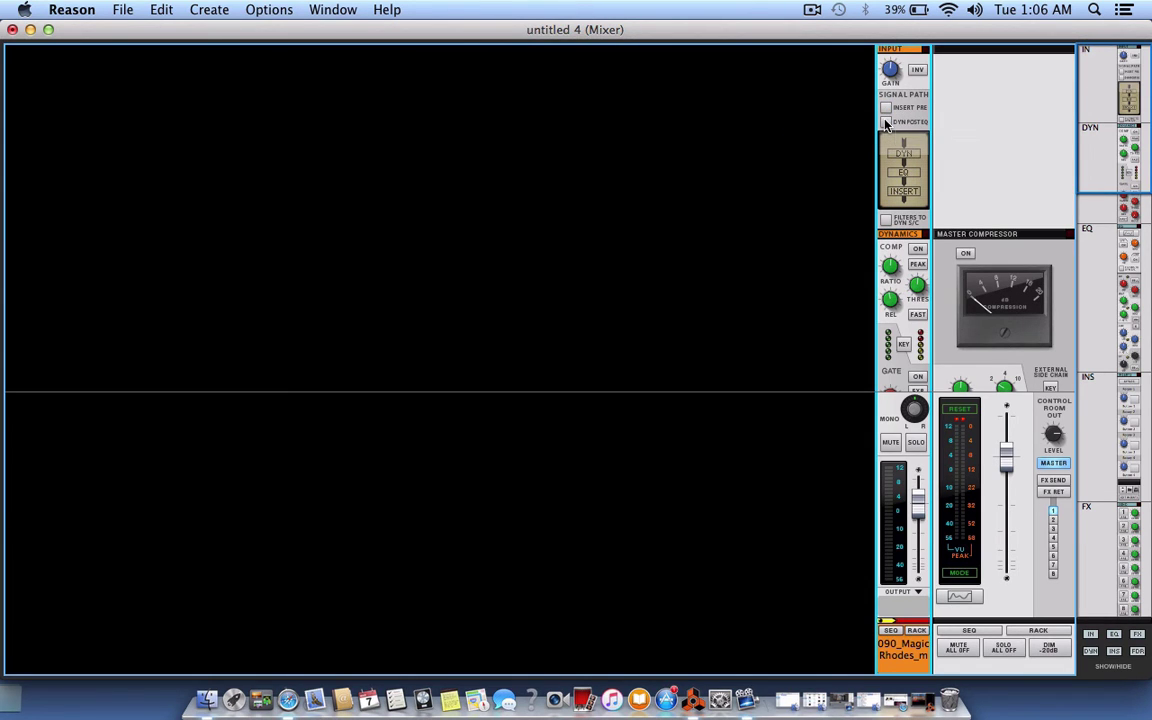
left_click(886, 123)
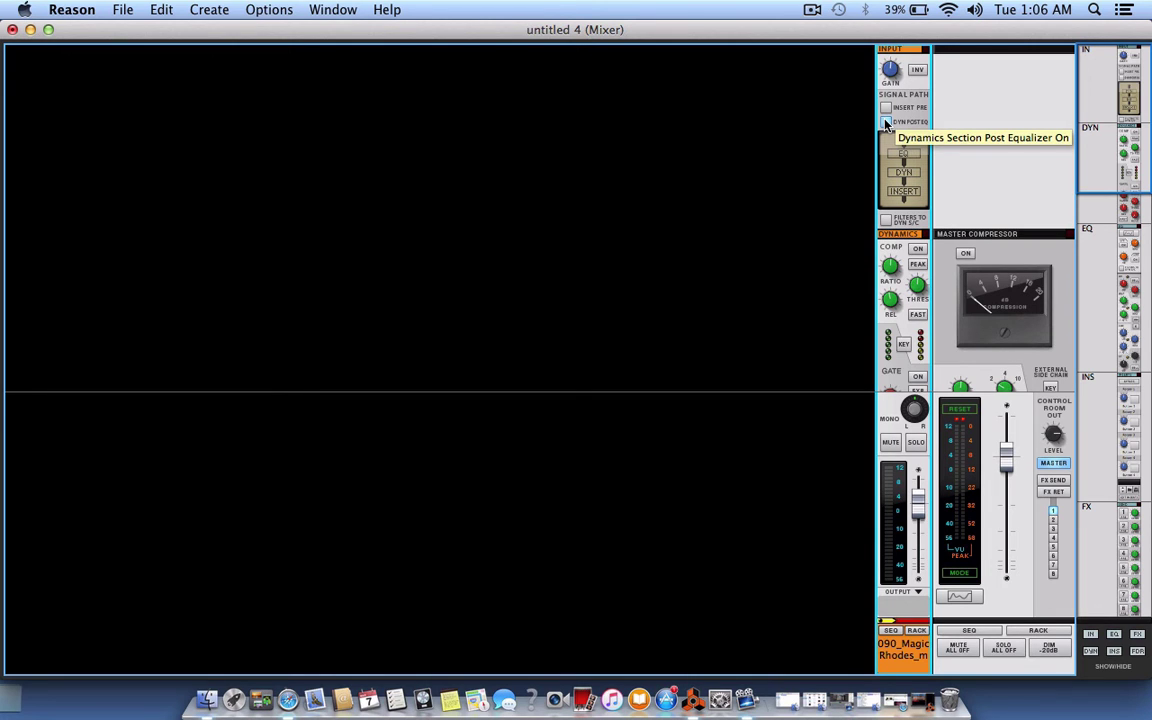
left_click(886, 123)
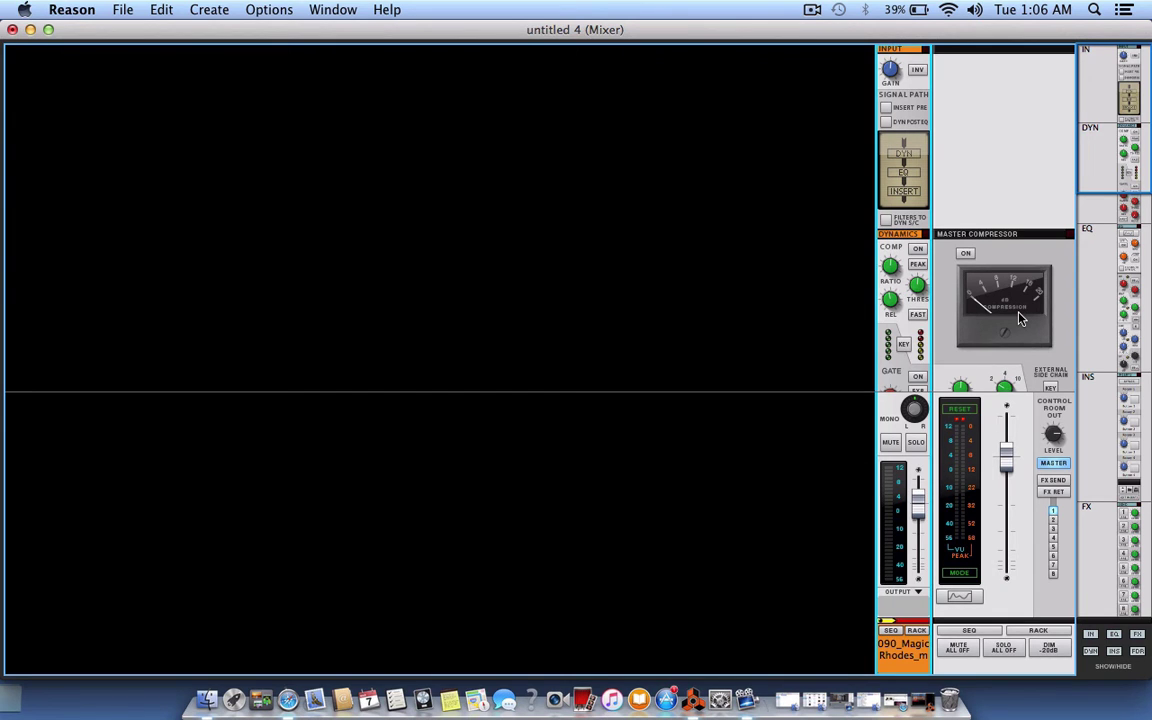
Enable the master compressor, play the loop, adjust the compressor's threshold and attack, and set its ratio to 10:1.
left_click_drag(1117, 165, 1117, 230)
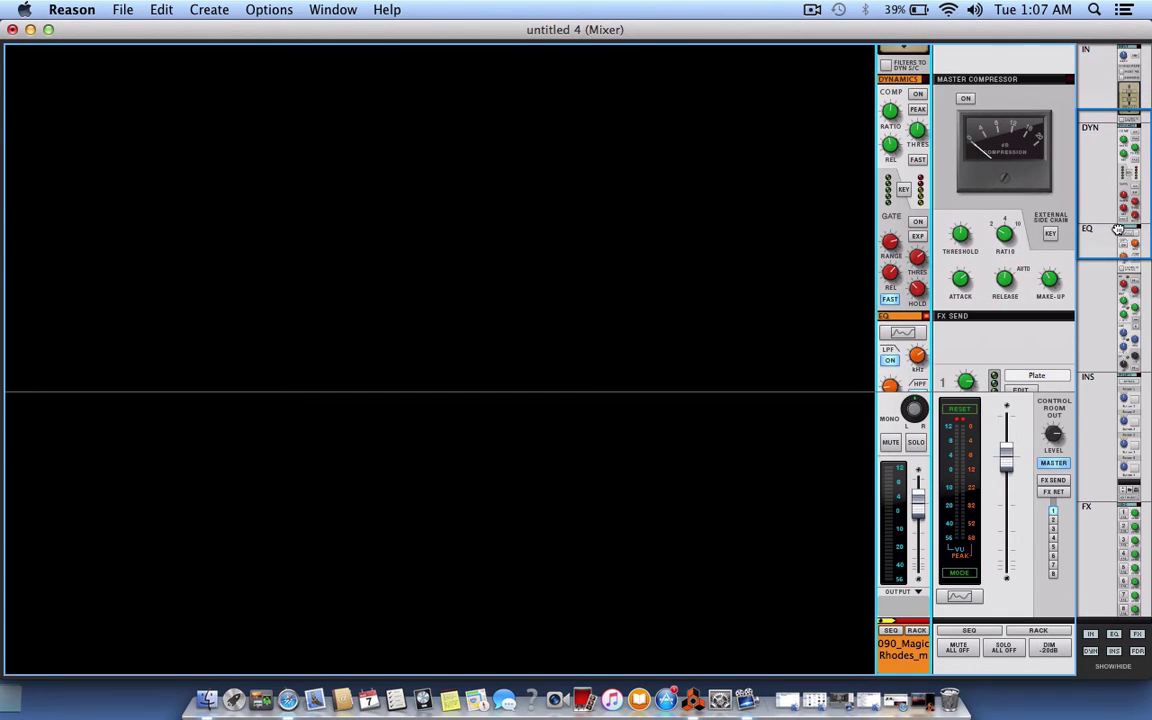
left_click(965, 100)
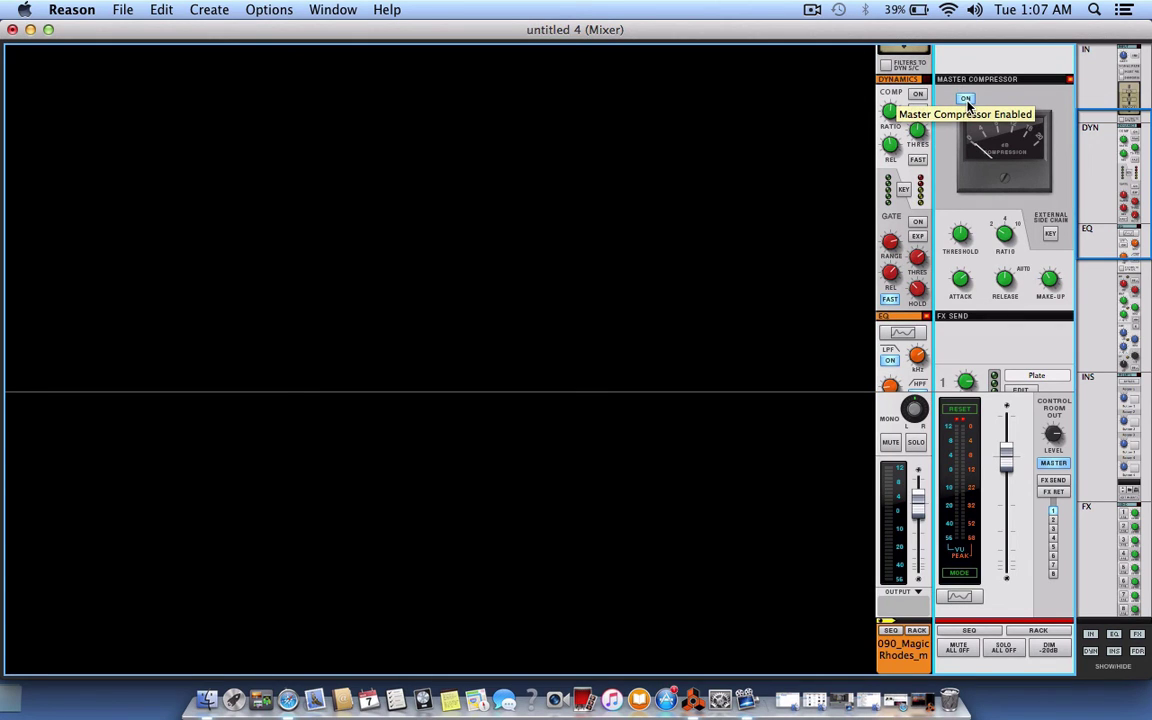
key("space")
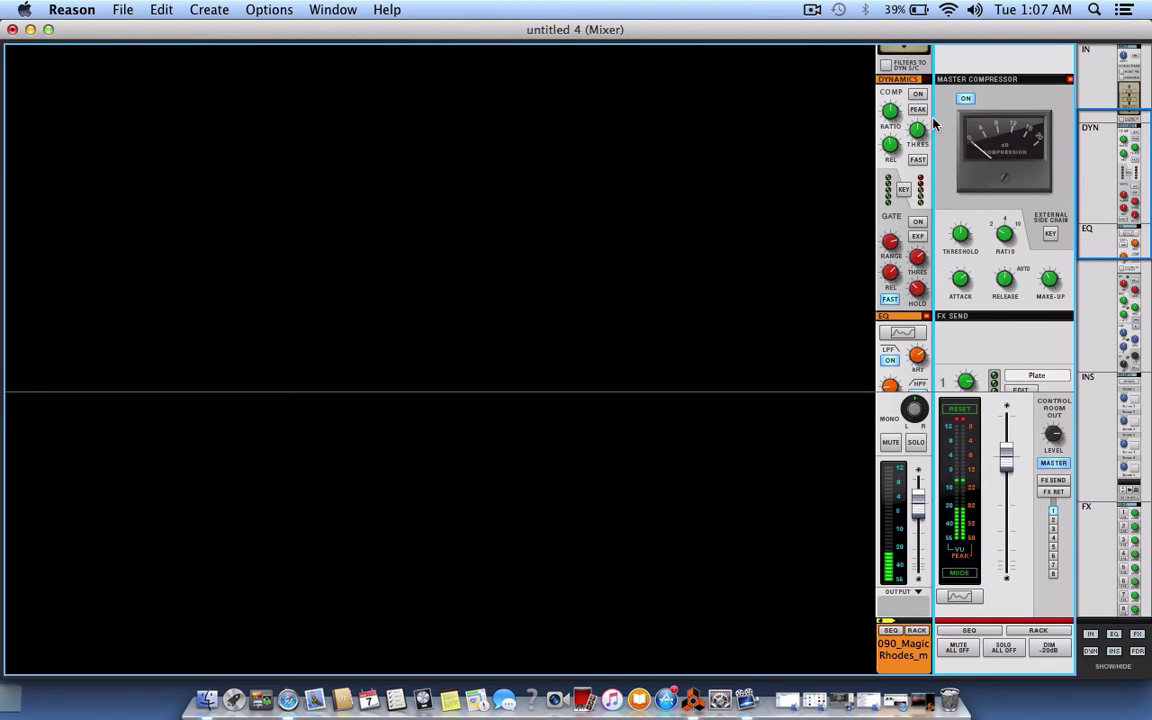
left_click_drag(1008, 232, 1008, 222)
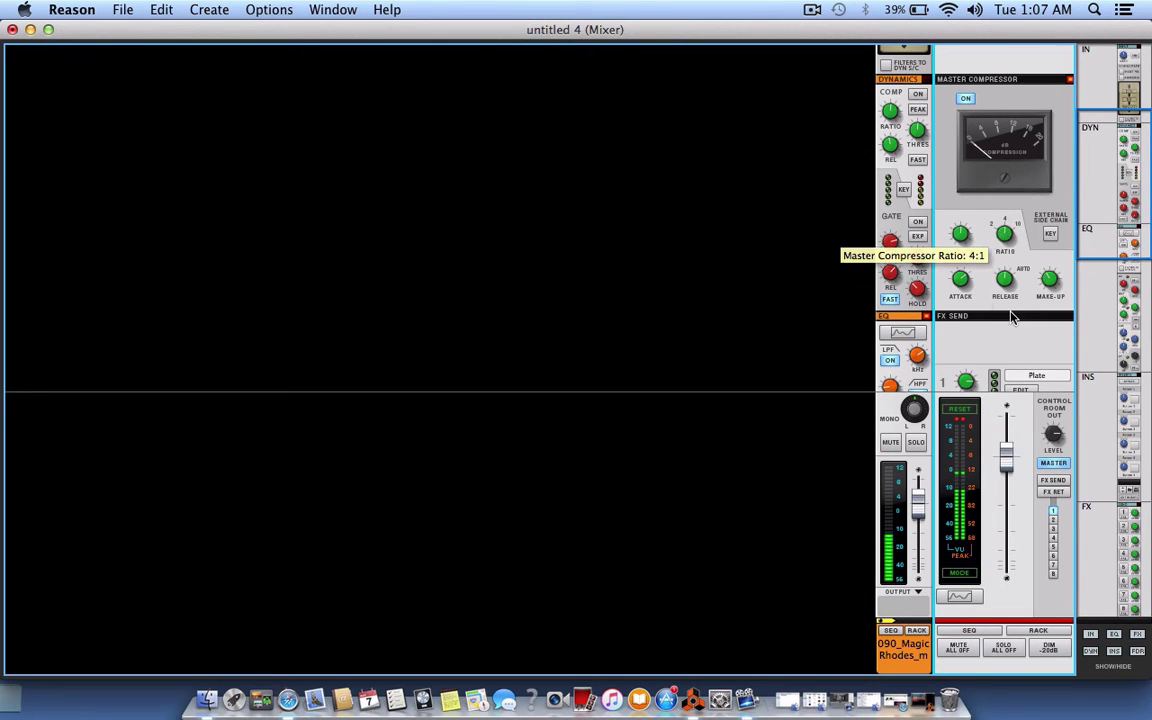
left_click_drag(962, 288, 962, 294)
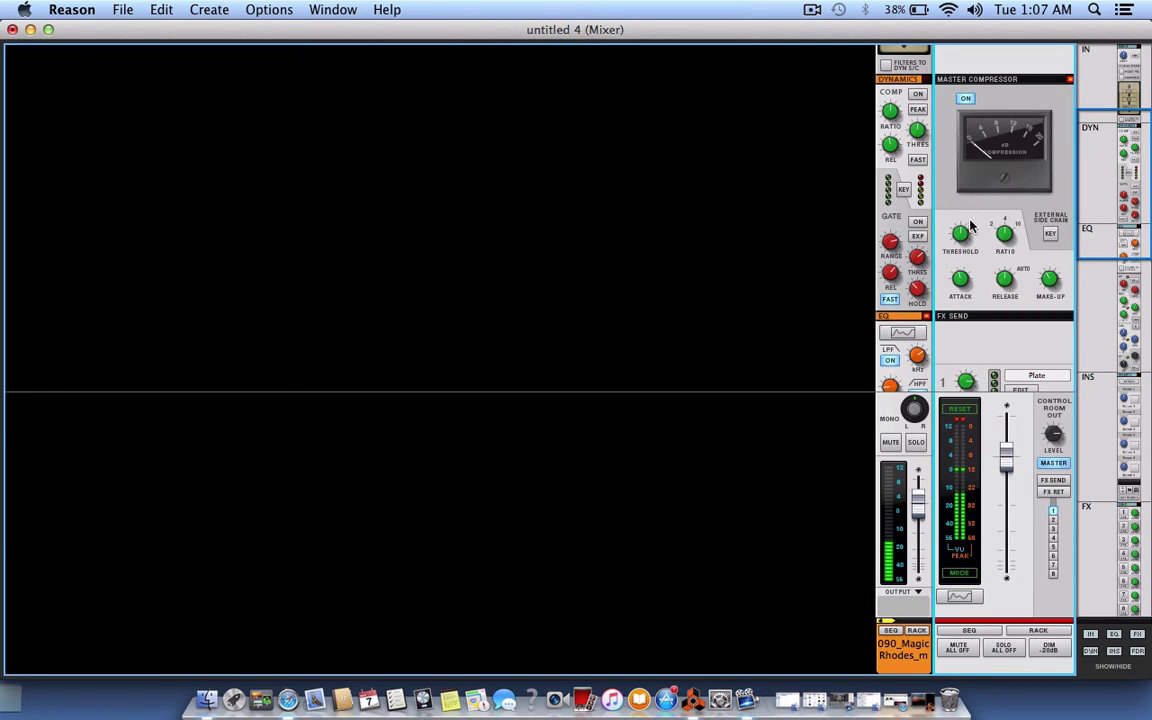
left_click_drag(970, 238, 997, 231)
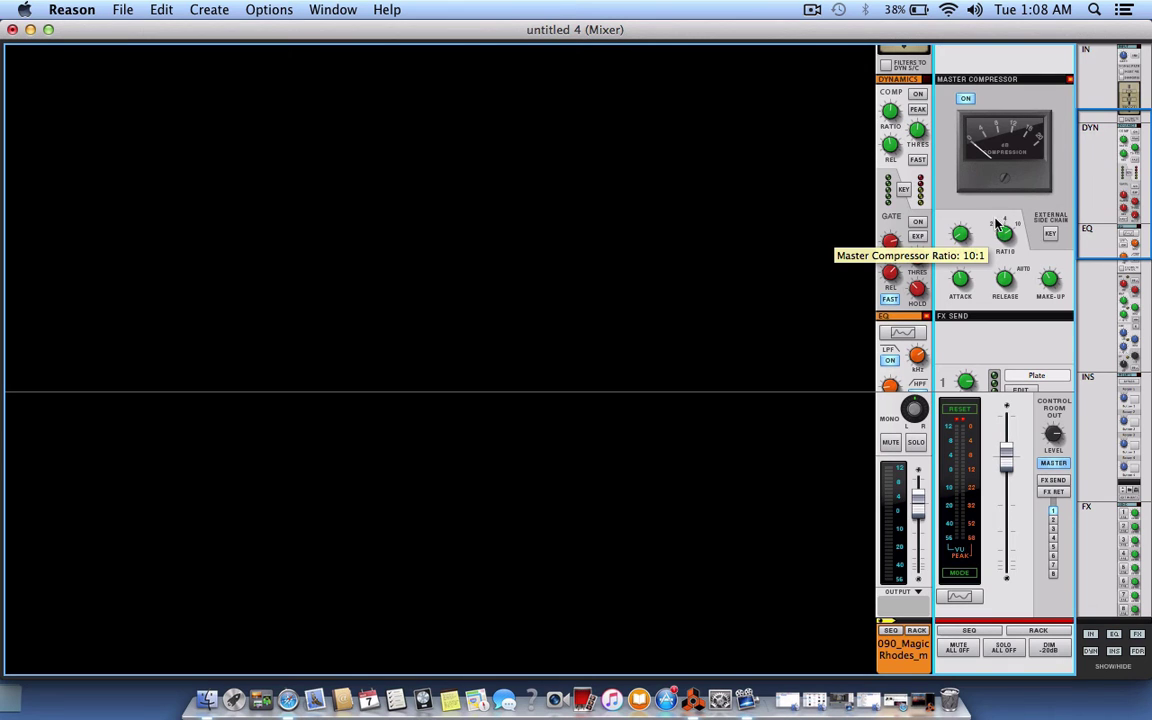
Look over the master FX sends and inserts, and bring the channel sends and FX returns into view.
left_click_drag(1108, 160, 1088, 245)
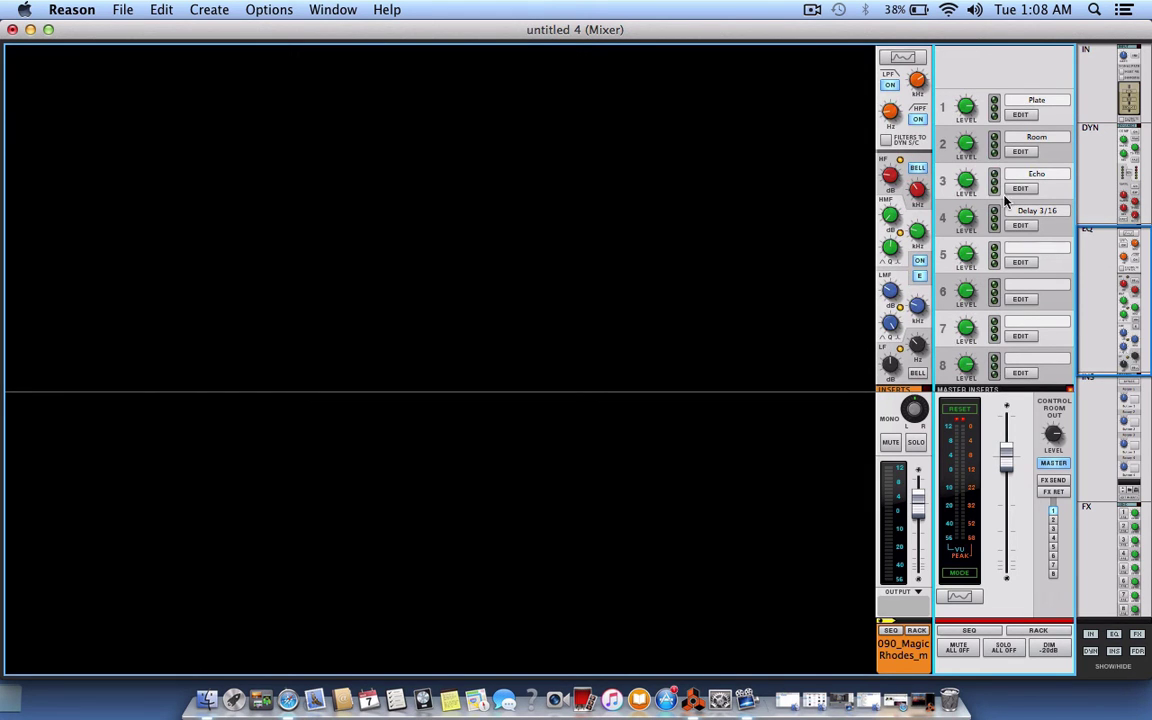
left_click_drag(1138, 148, 1128, 271)
left_click_drag(1123, 235, 1124, 268)
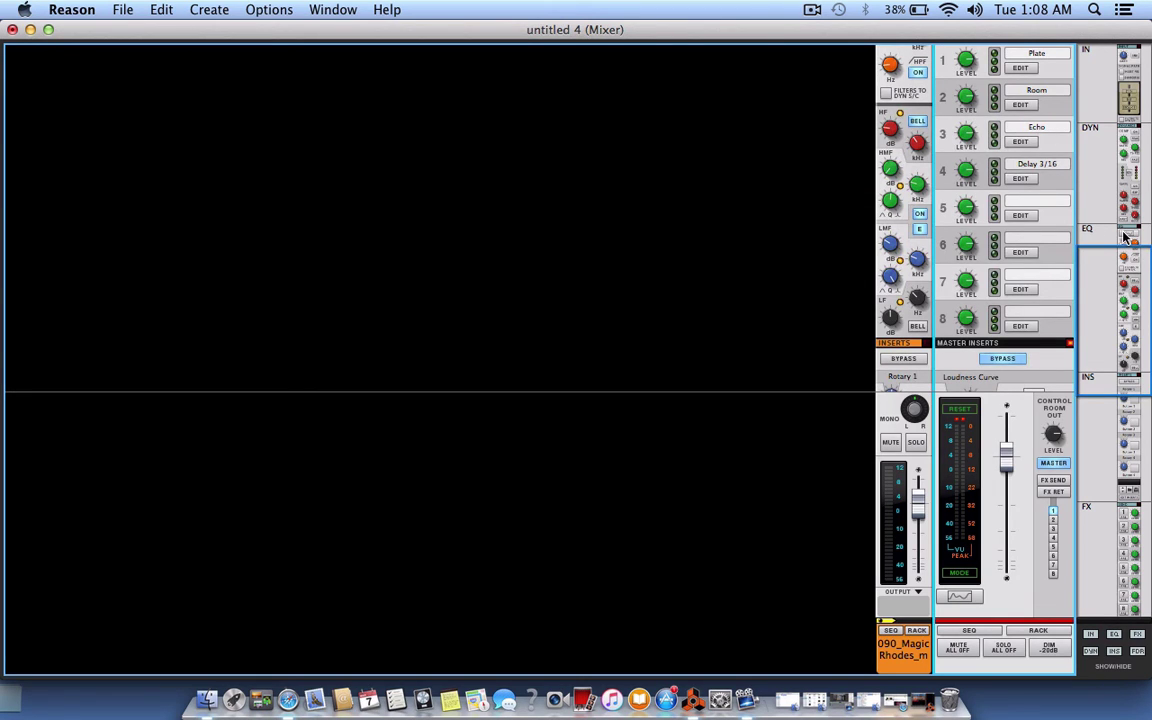
left_click_drag(1143, 302, 1148, 496)
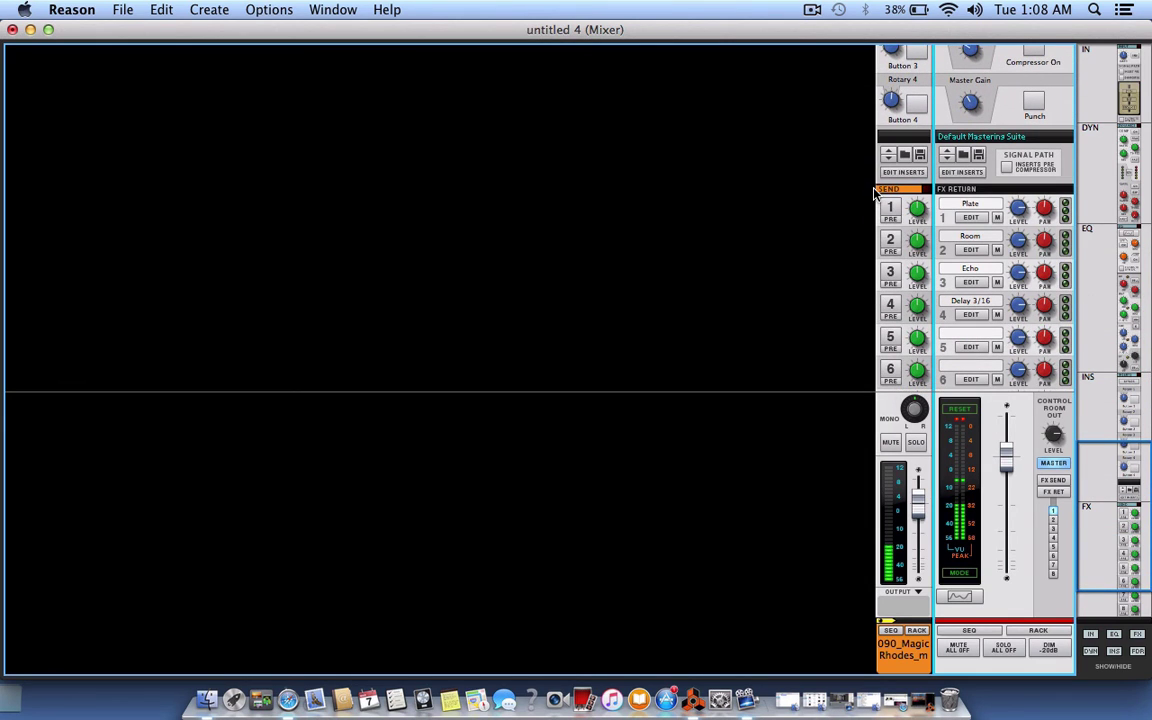
Enable the Room send on the 090_MagicRhodes channel and set its send level to about -8.2 dB.
left_click(891, 243)
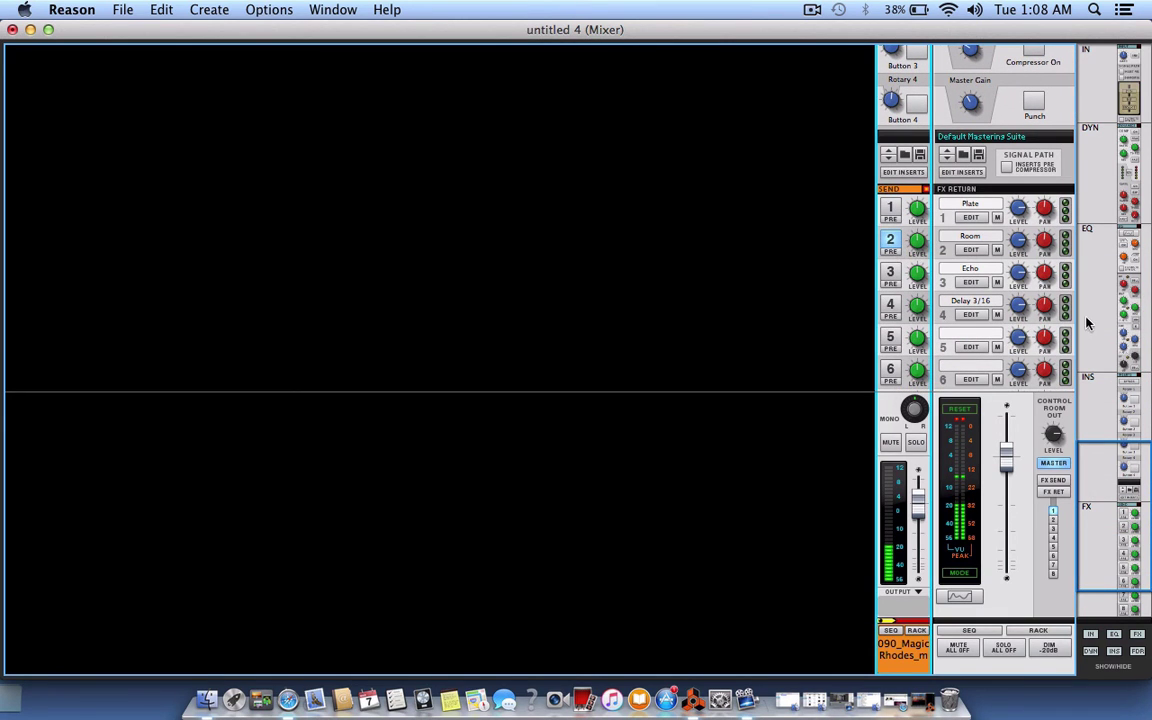
left_click_drag(907, 242, 907, 234)
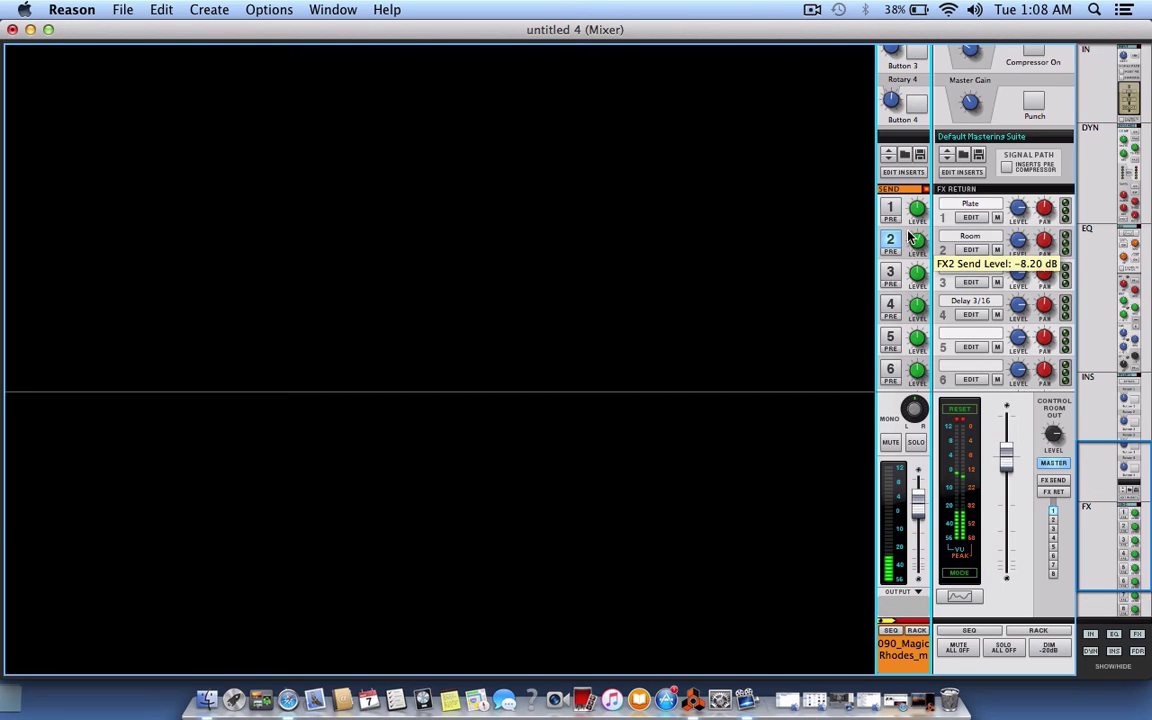
Bring up the rack and fold the Plate, Room, Echo and Delay 3/16 devices and the Master Section.
left_click(920, 703)
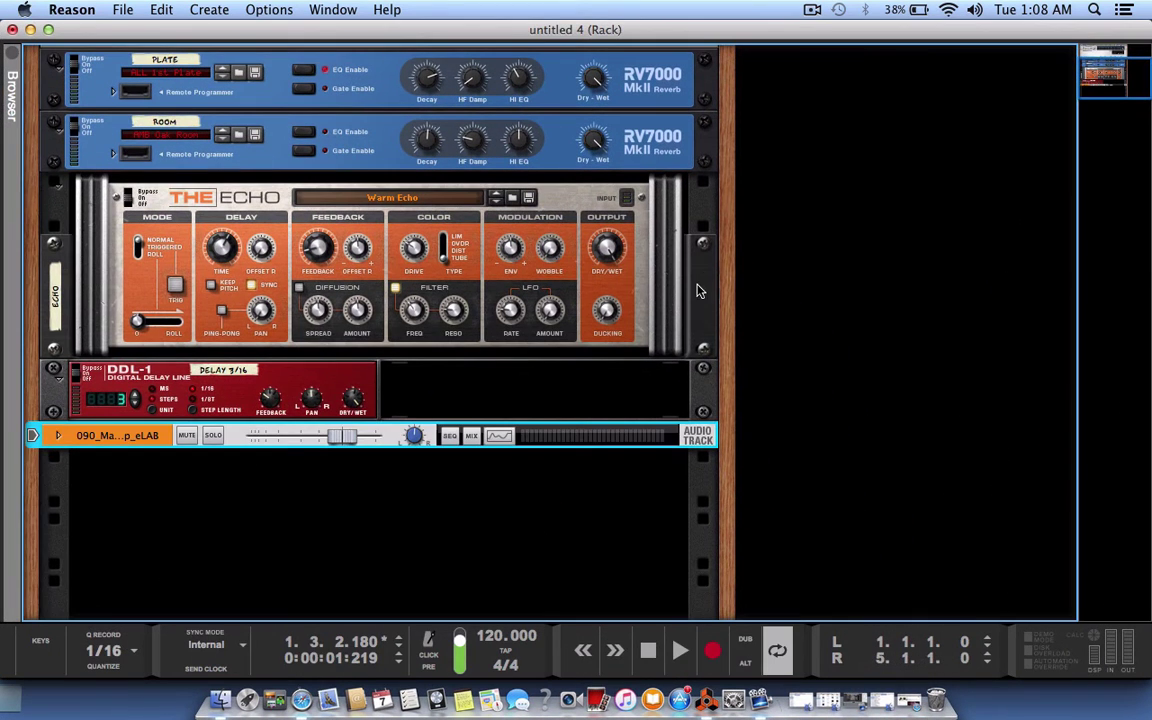
left_click(56, 72)
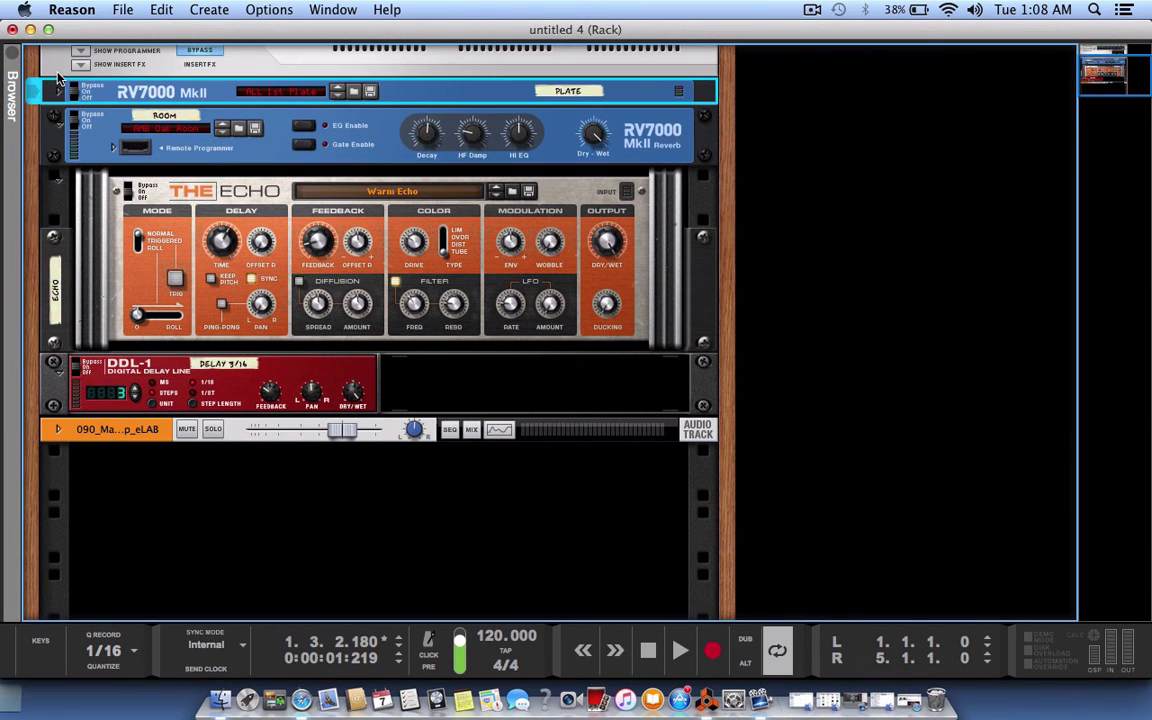
left_click(57, 118)
left_click(56, 177)
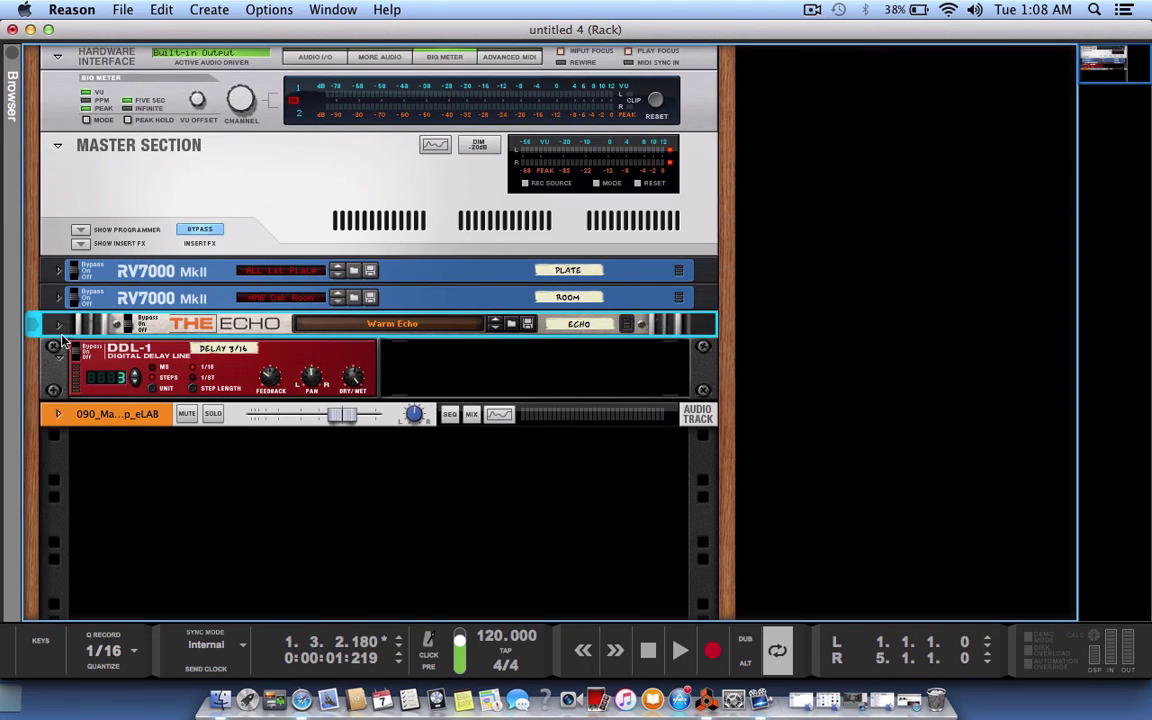
left_click(58, 354)
left_click(57, 146)
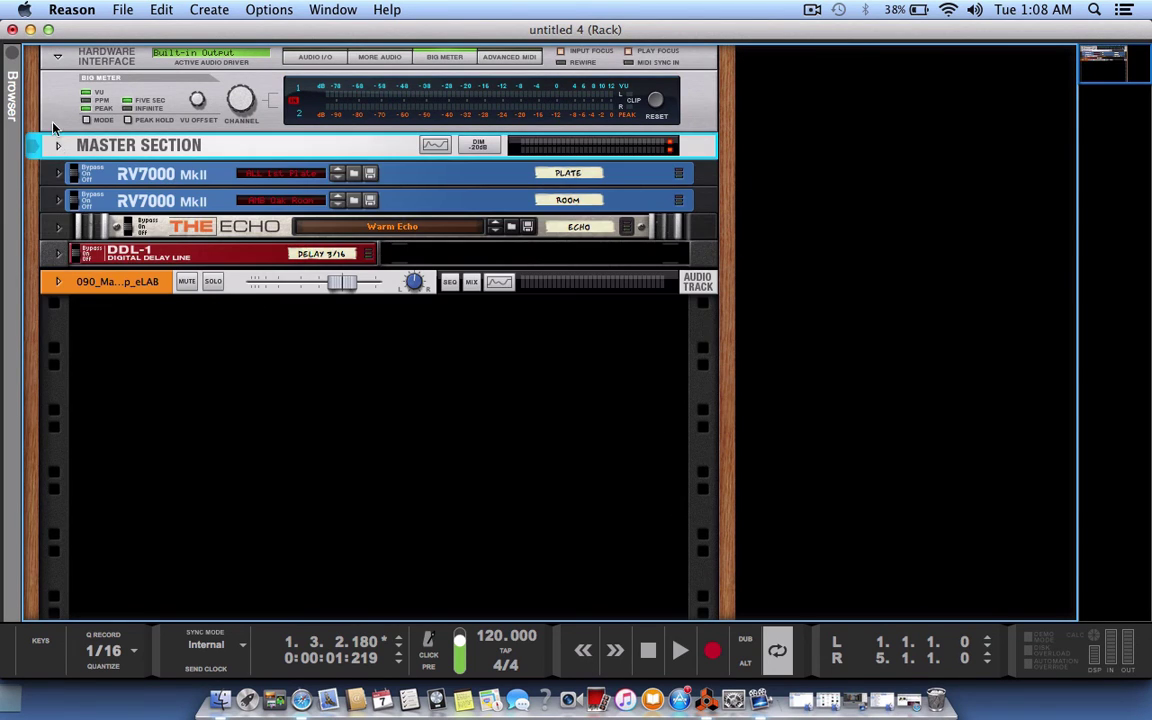
Create a Dr. Octo Rex Loop Player in the empty rack space below the audio track.
right_click(223, 370)
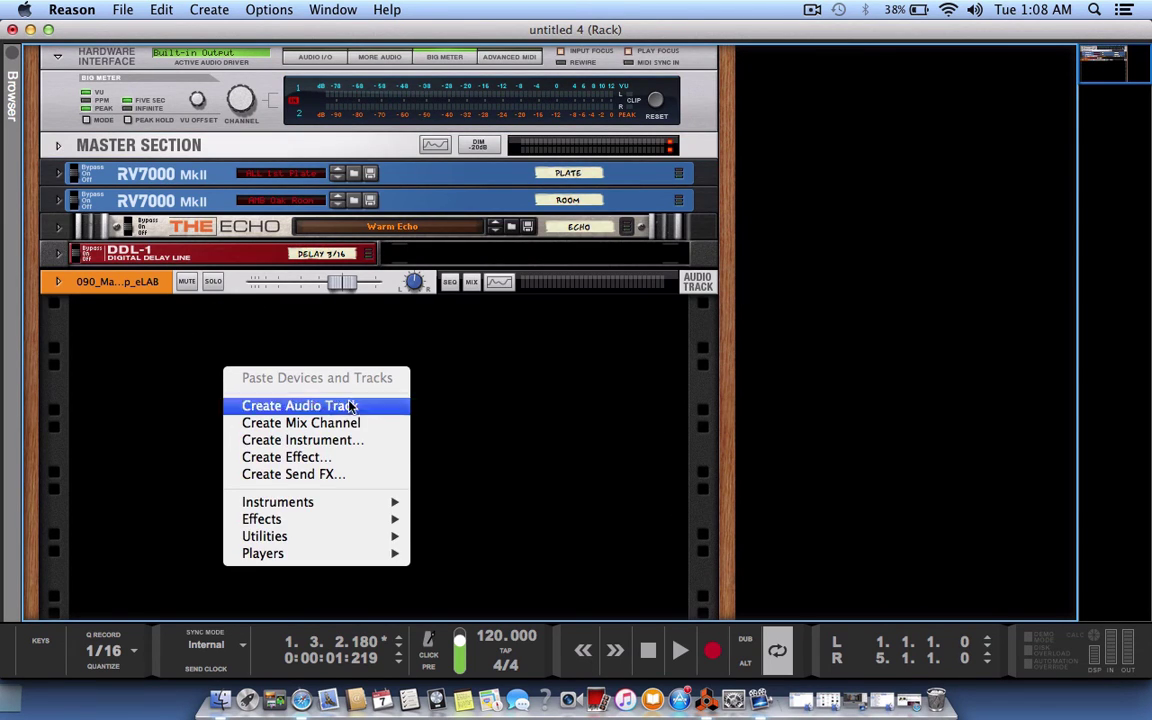
mouse_move(391, 507)
mouse_move(560, 421)
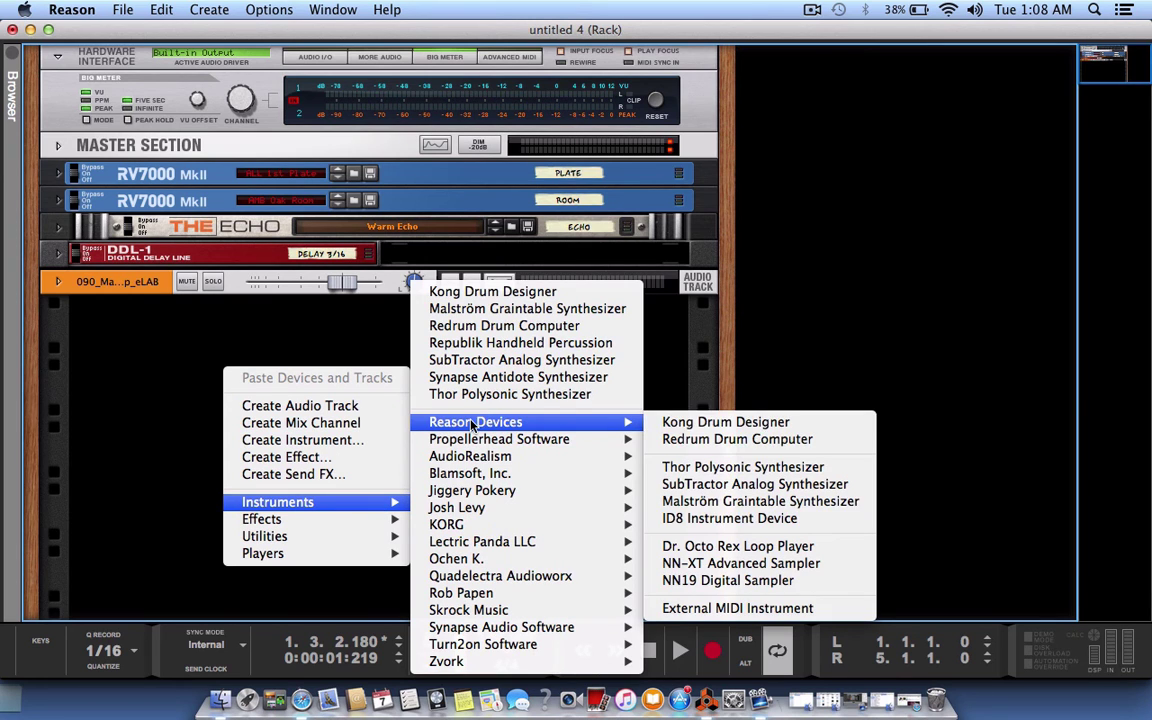
left_click(743, 545)
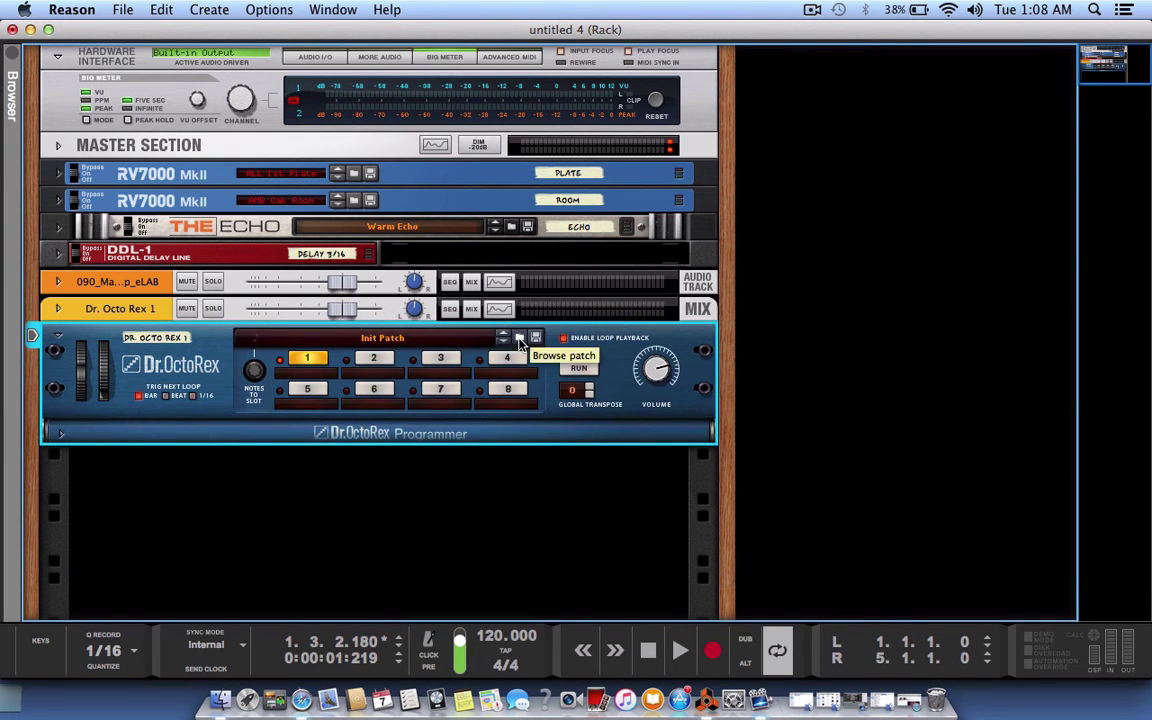
Browse patches for the Dr. Octo Rex, going up to the Dr Octo Rex Patches folder and into Guitar Loops.
left_click(520, 340)
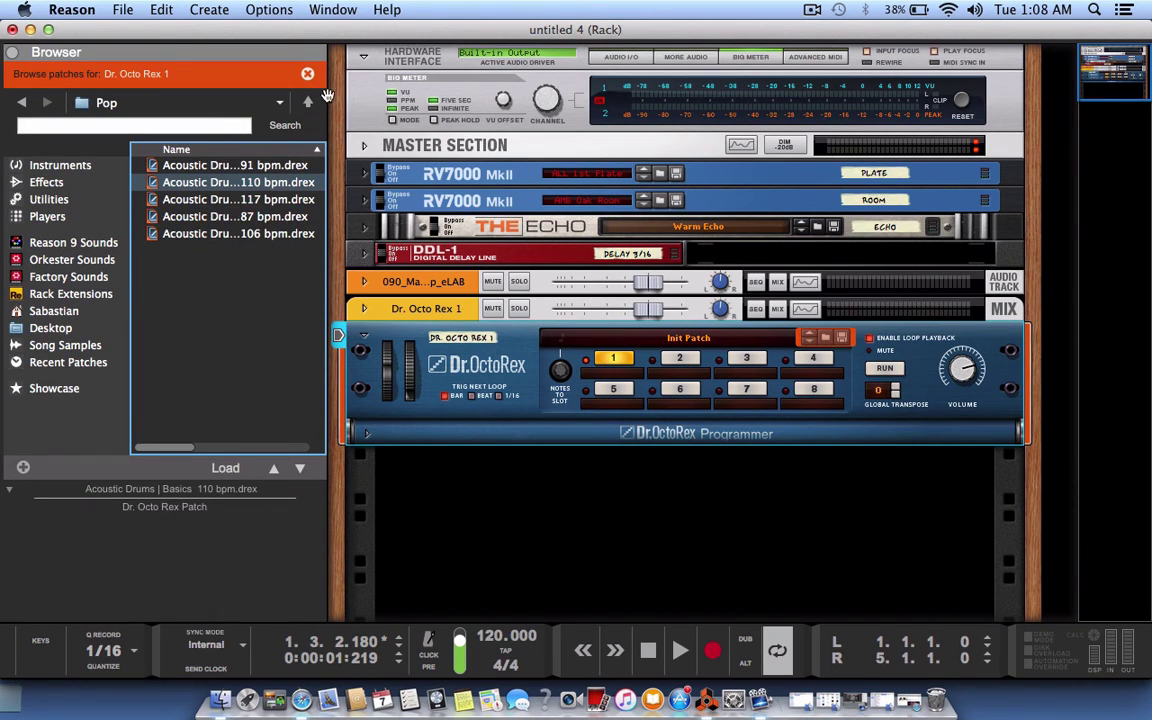
key("Left")
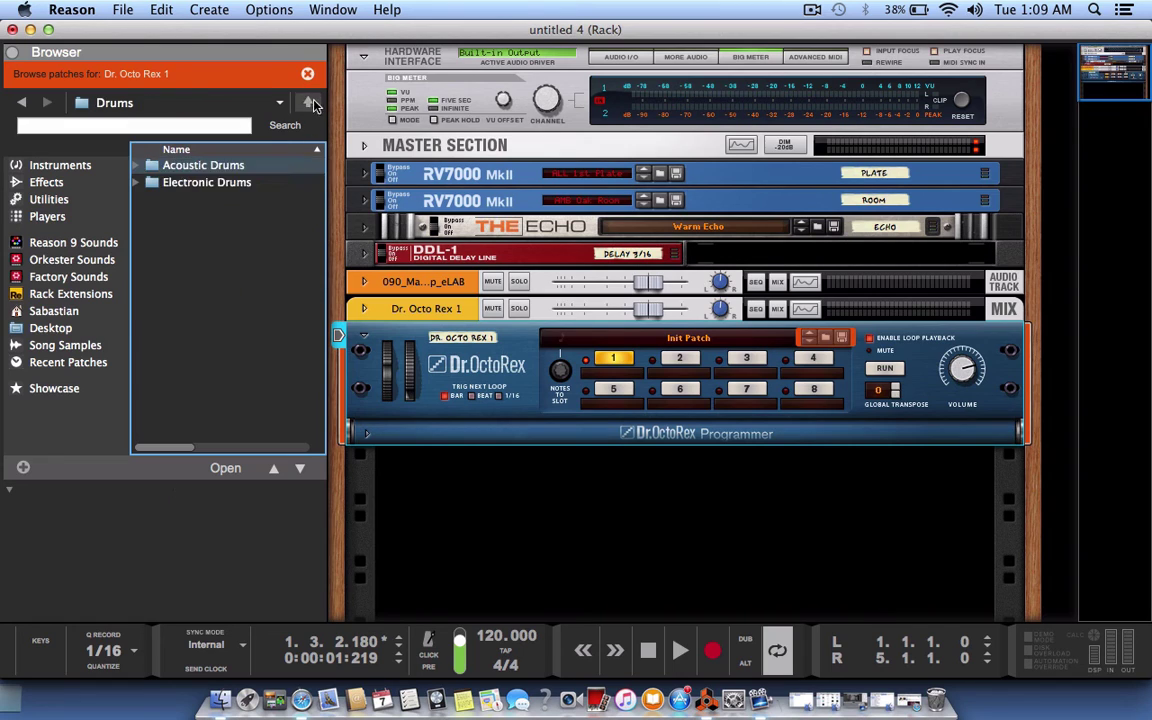
key("Left")
key("Left")
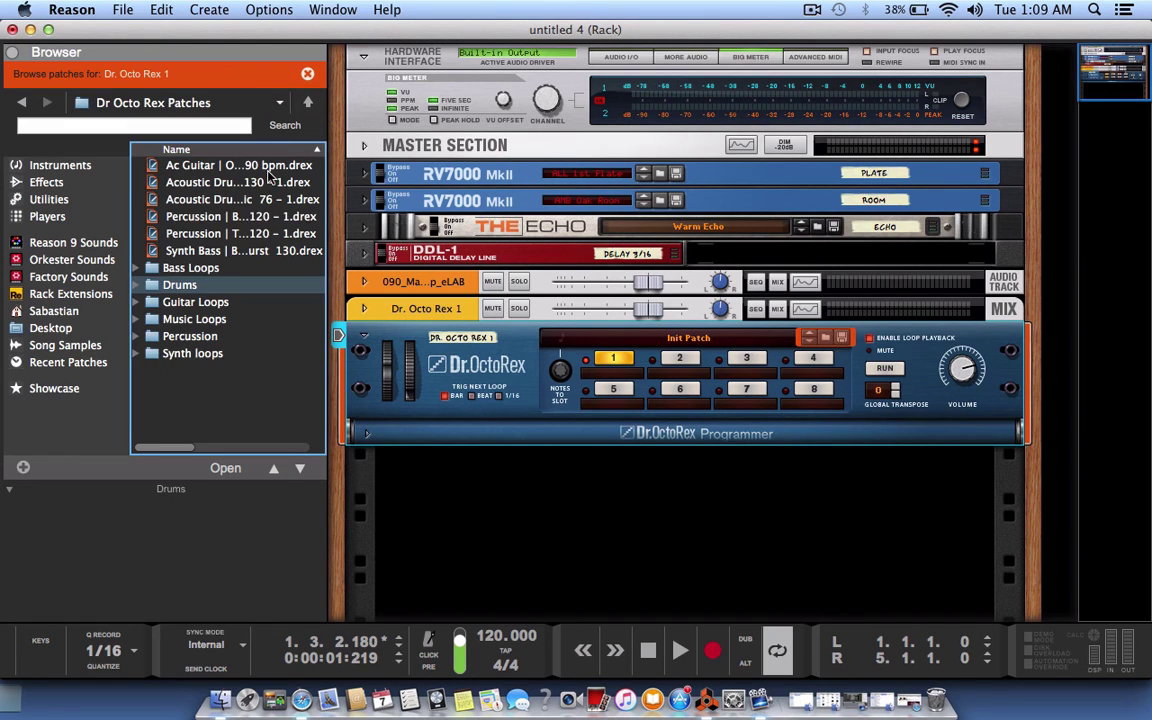
double_click(195, 301)
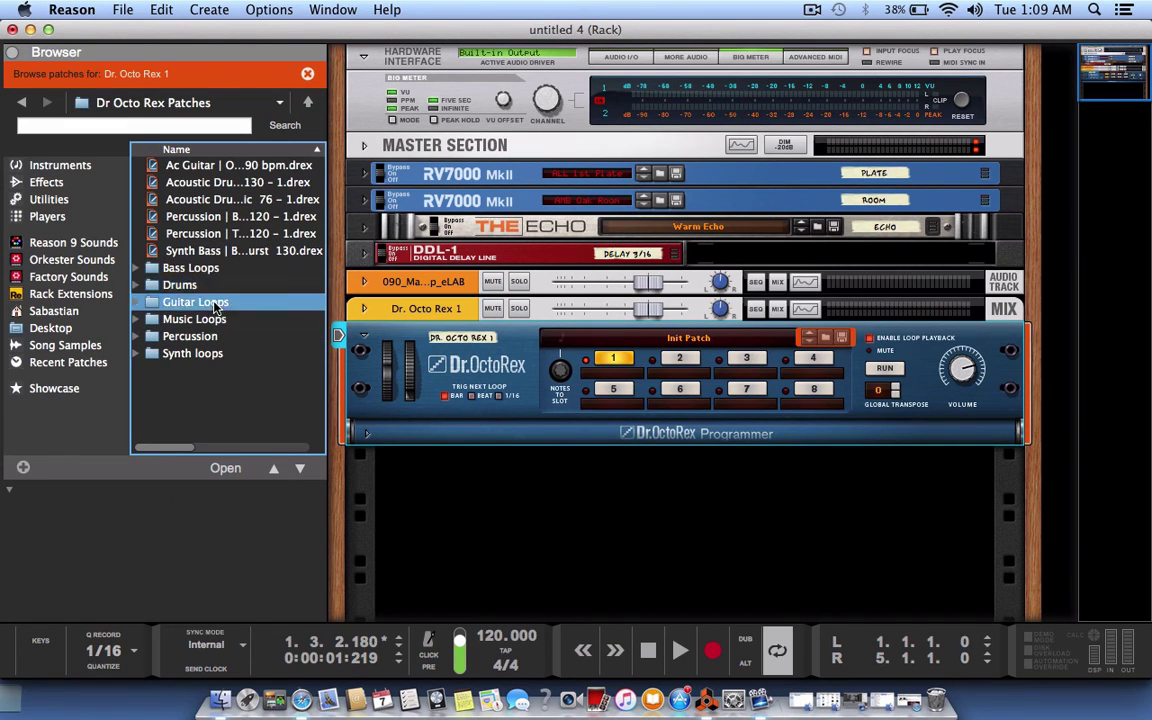
Look through the Electric Rhythm Guitar folder and return to the Guitar Loops folder.
left_click(228, 182)
double_click(228, 182)
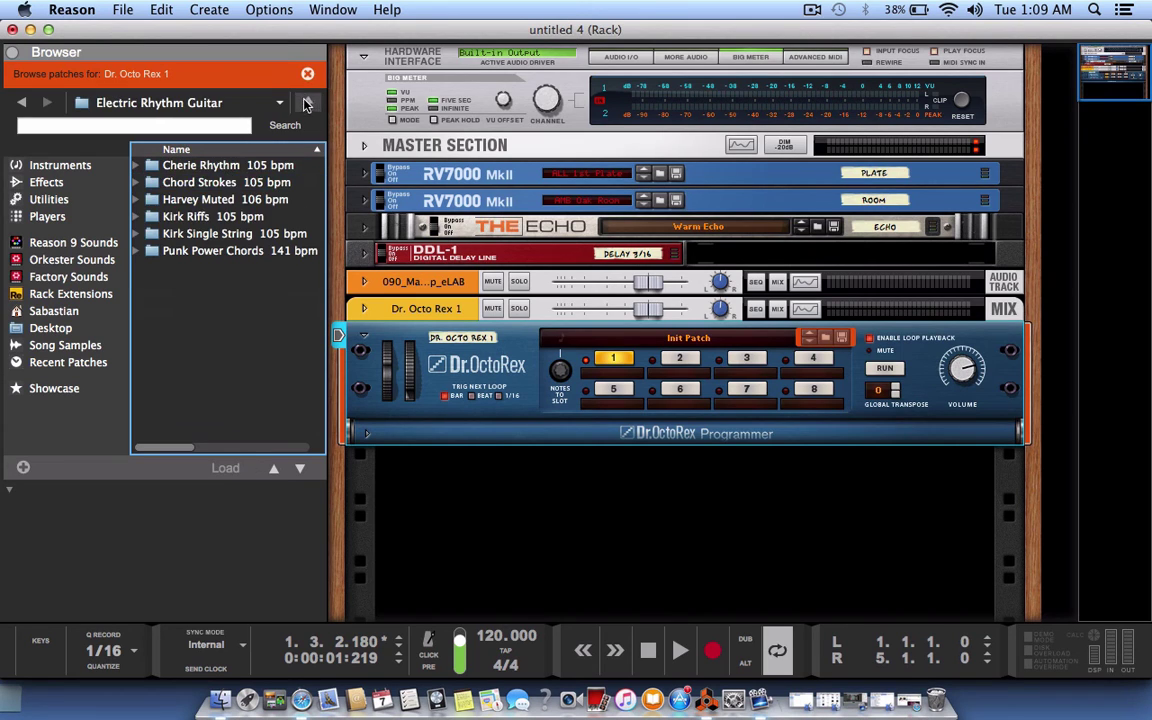
key("Left")
left_click(292, 151)
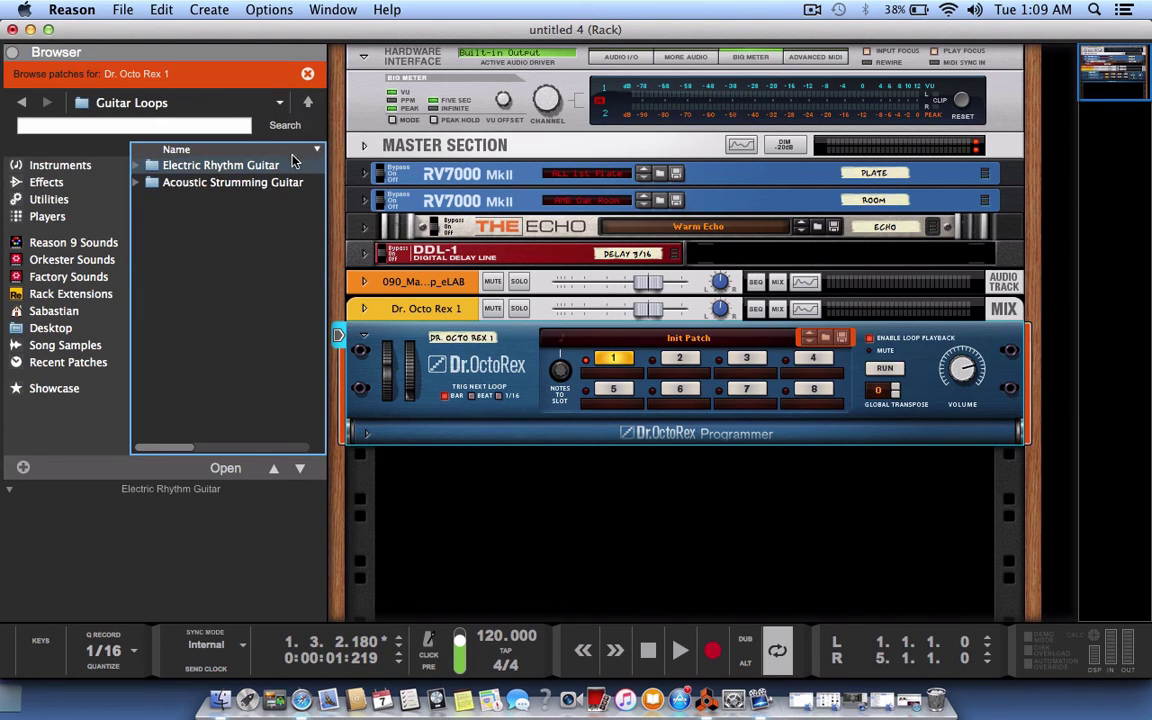
left_click(308, 102)
double_click(240, 216)
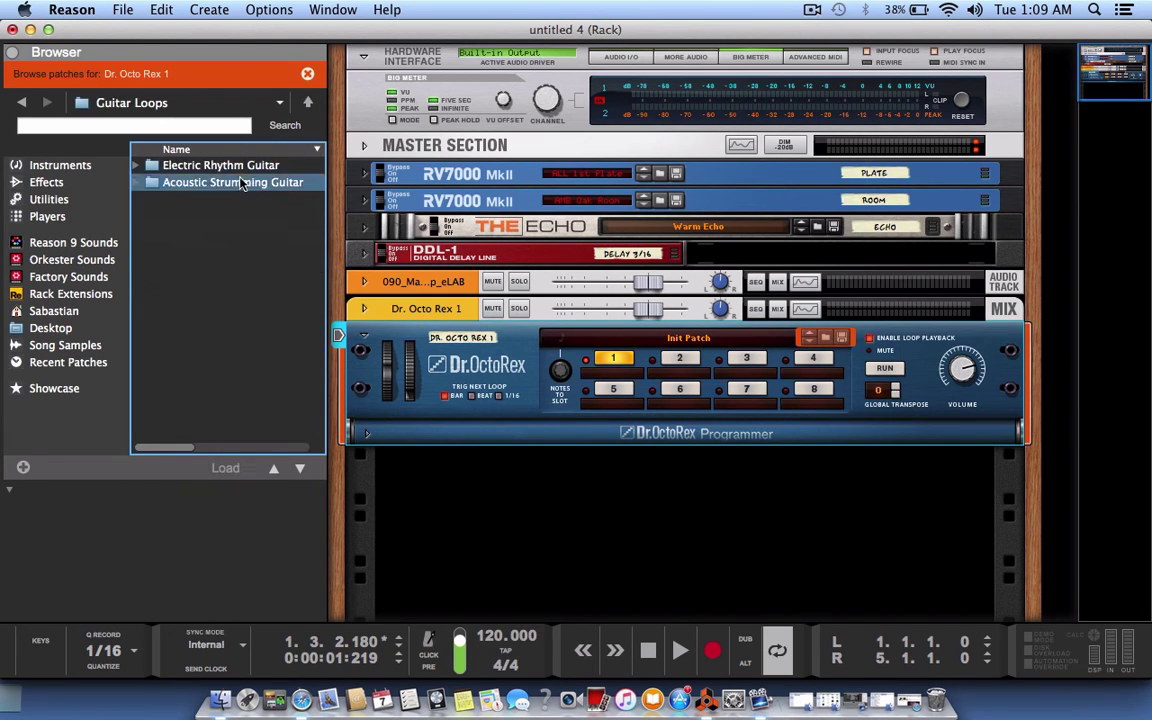
Open the Acoustic Strumming Guitar folder and go into its Strums 90 bpm subfolder.
double_click(240, 183)
key("Down")
key("Down")
key("Up")
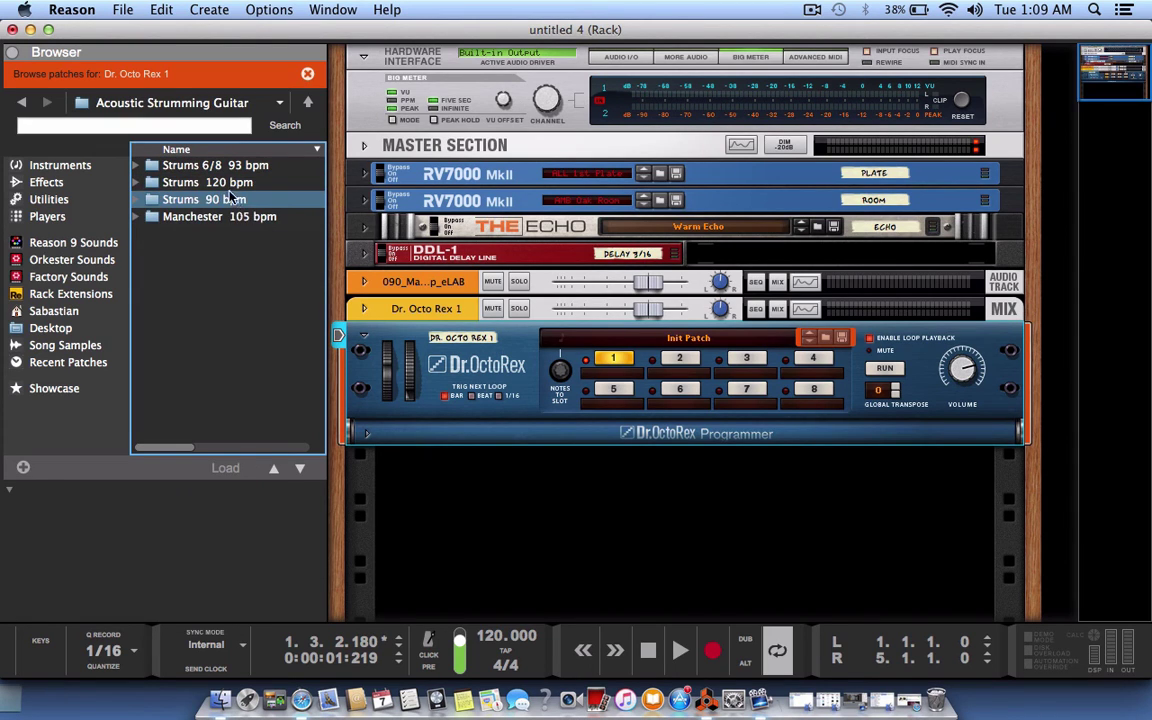
key("Up")
left_click(228, 217)
left_click(219, 200)
double_click(222, 200)
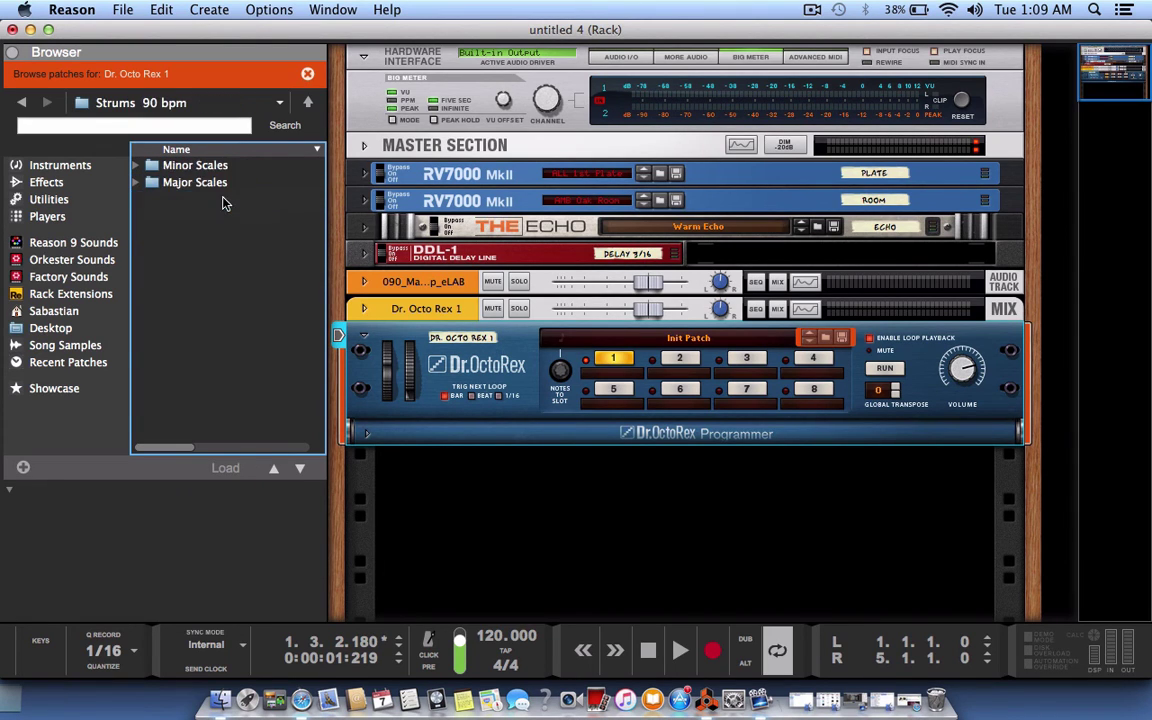
Load the patch "Ac Guitar | Muted Strums Key of Em 90 bpm.drex" from the Minor Scales folder.
left_click(207, 170)
double_click(207, 170)
left_click(200, 233)
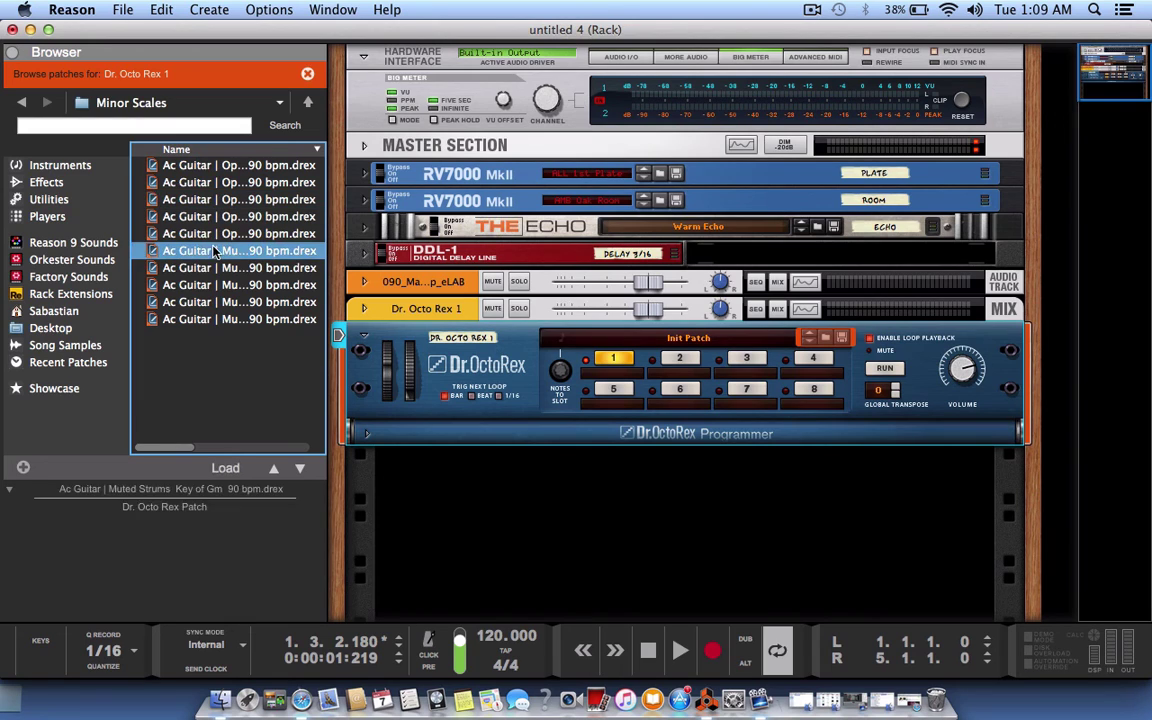
left_click(218, 267)
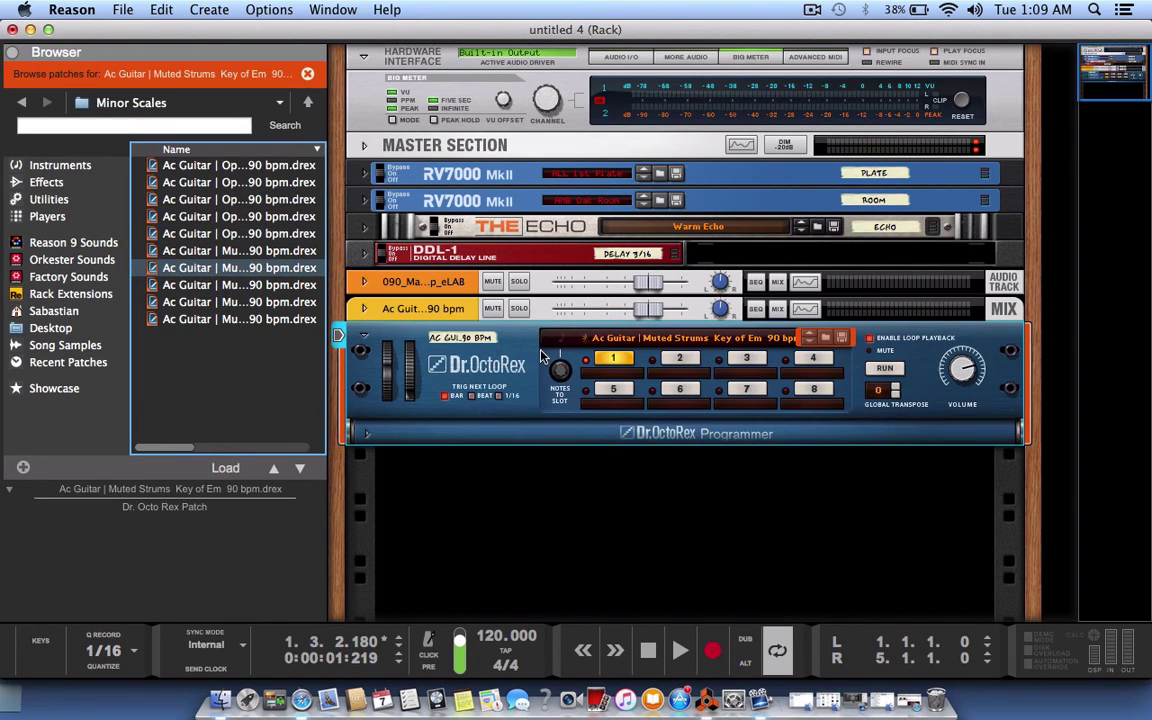
Run the Dr. Octo Rex loop playback and solo the acoustic guitar's mix channel.
left_click(885, 369)
left_click_drag(958, 364, 957, 372)
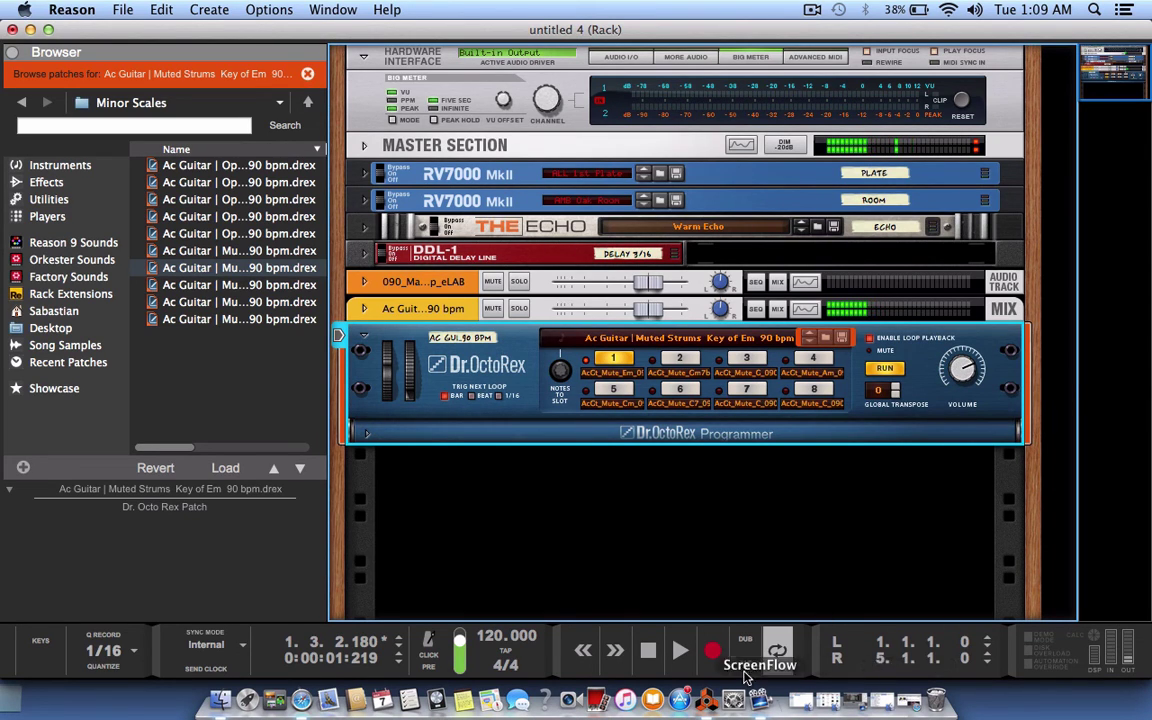
left_click(518, 309)
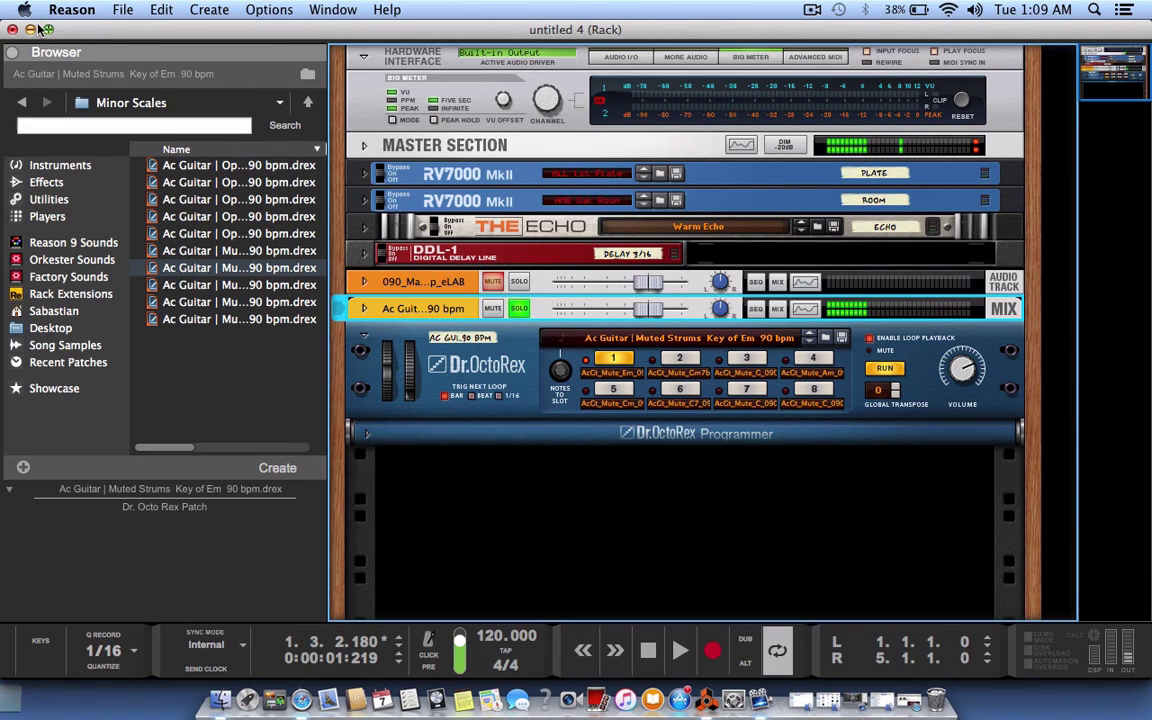
Attach the main mixer to the song window, and detach it again into its own full-size window.
left_click(311, 9)
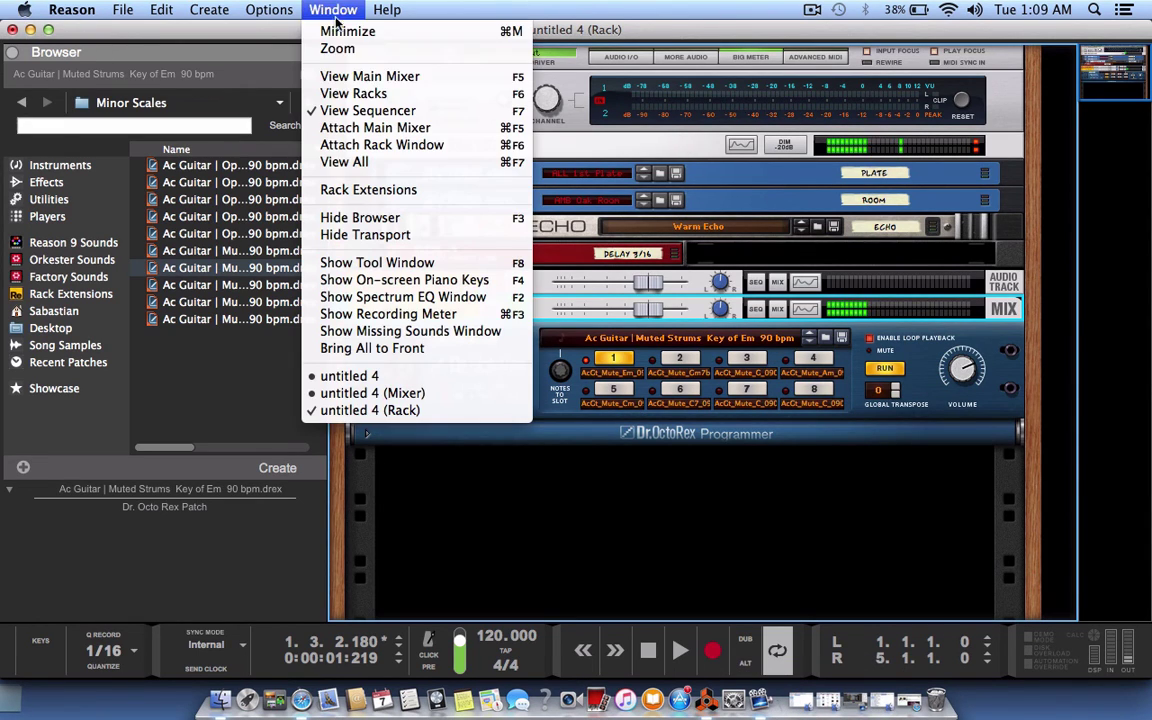
left_click(375, 127)
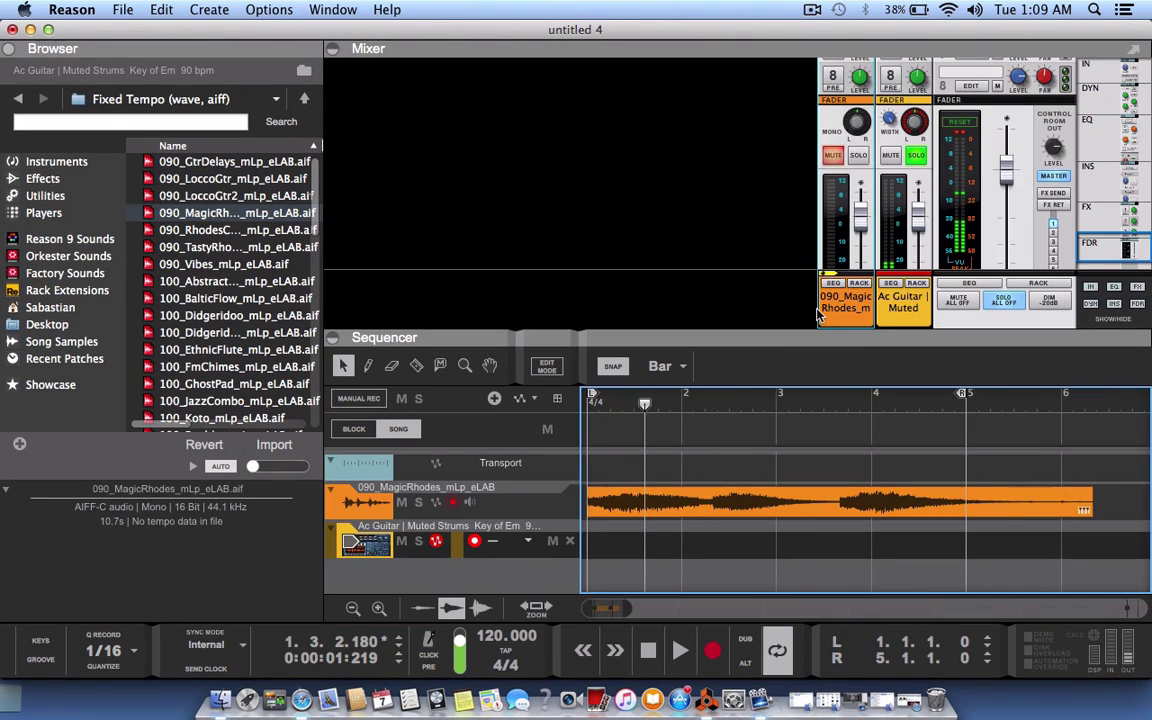
left_click(1141, 47)
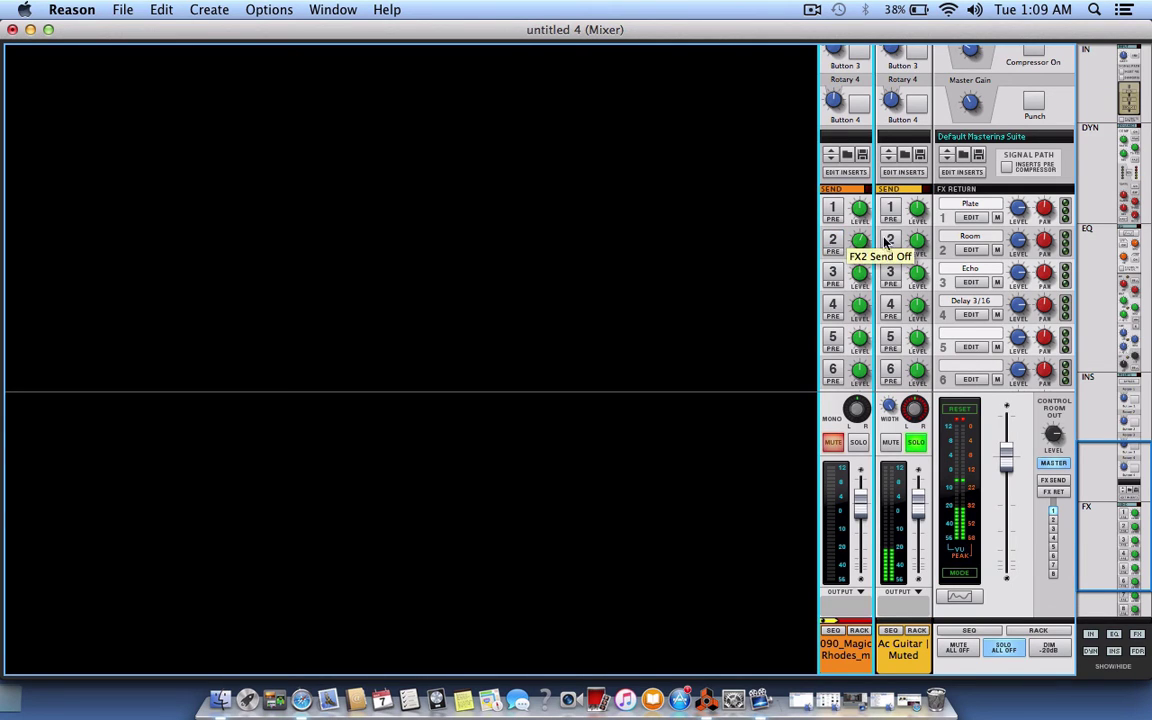
Try the Room and Plate sends on the Ac Guitar channel while adjusting their levels, and switch both sends off again.
left_click_drag(911, 240, 909, 239)
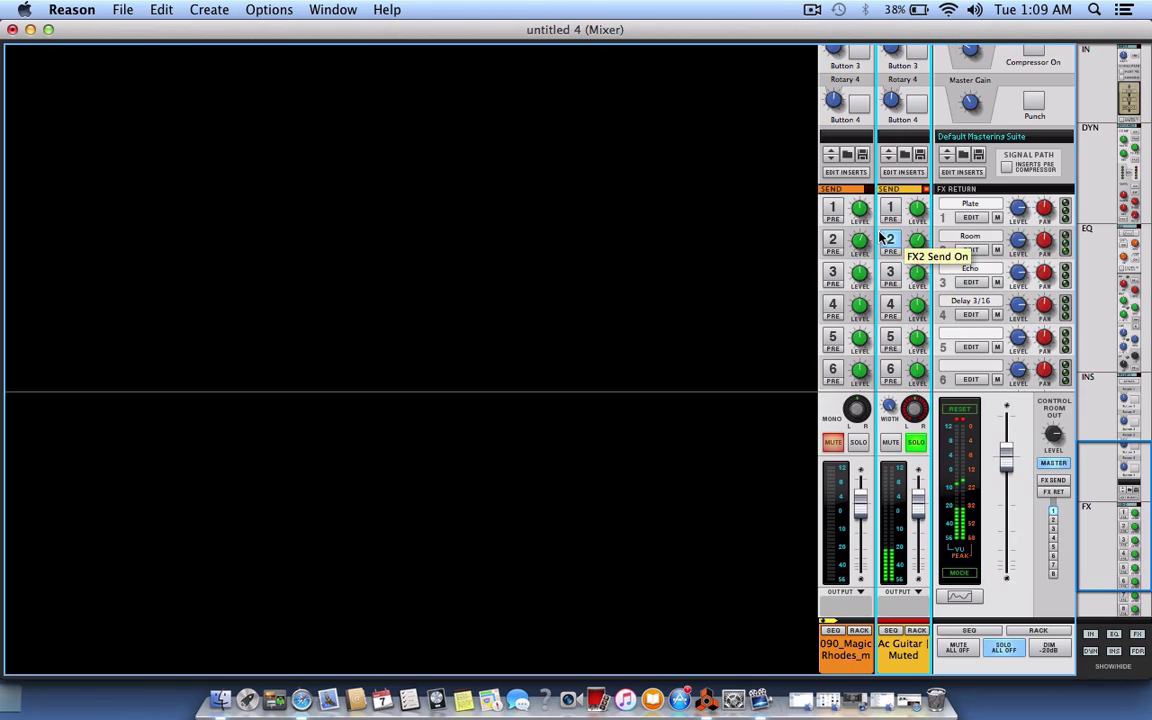
left_click(889, 239)
left_click(889, 205)
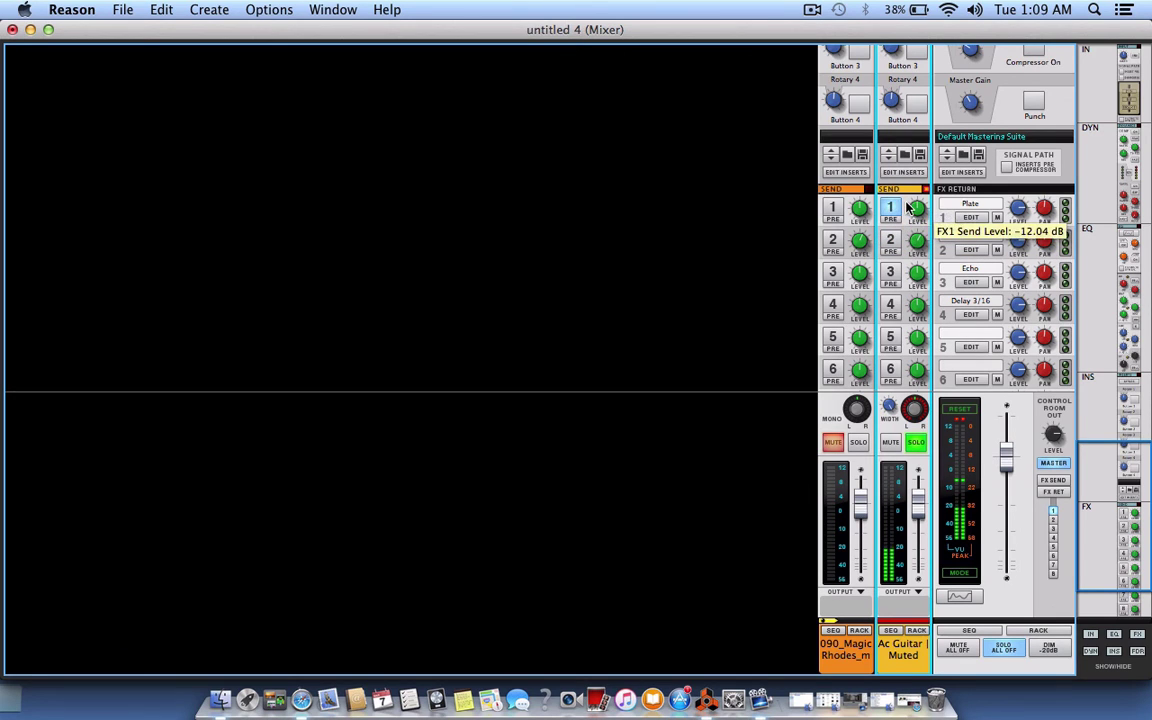
left_click_drag(923, 220, 917, 268)
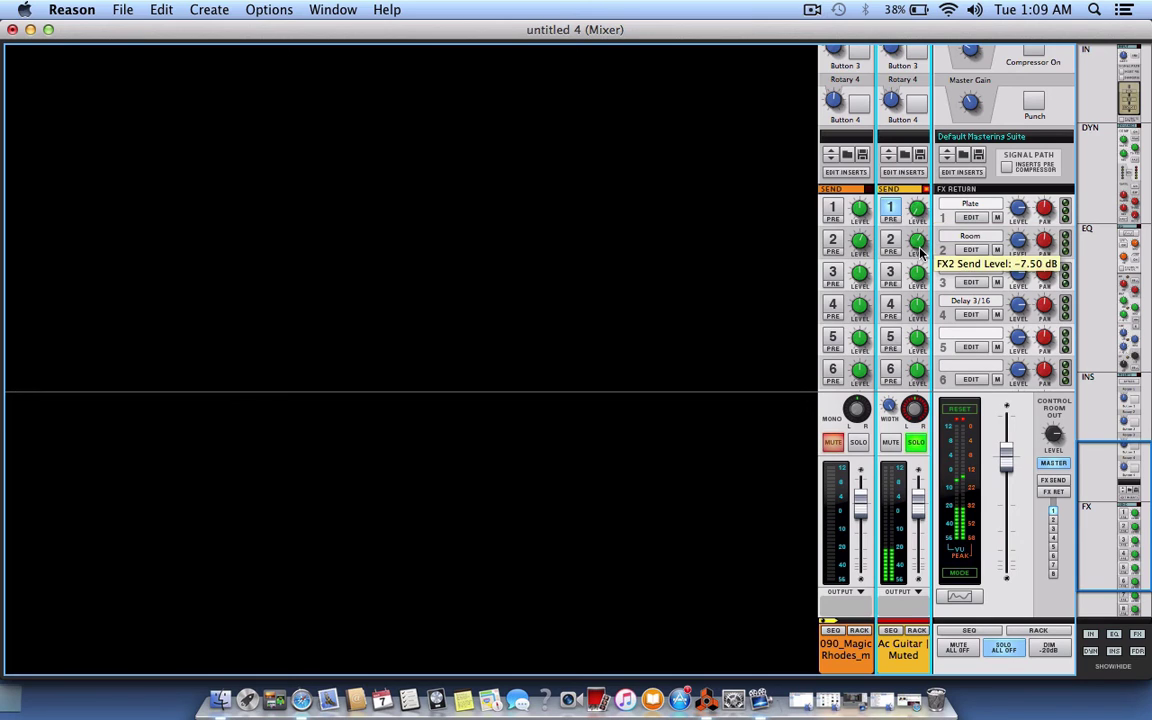
left_click(893, 207)
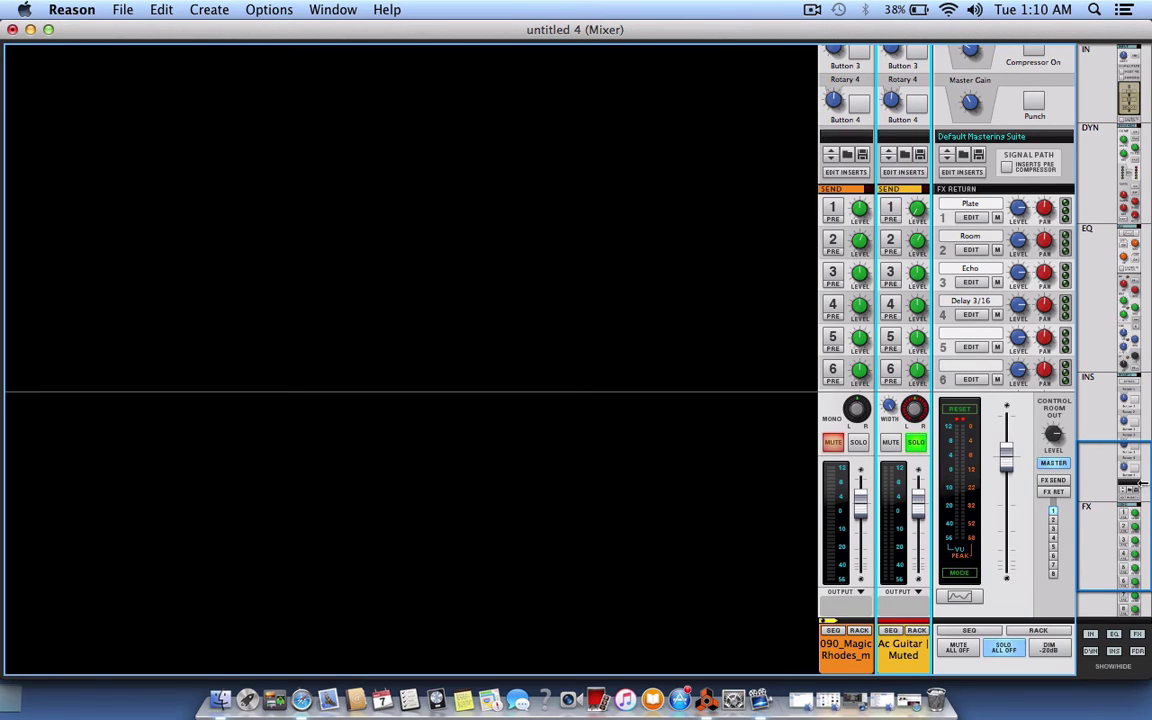
left_click(978, 350)
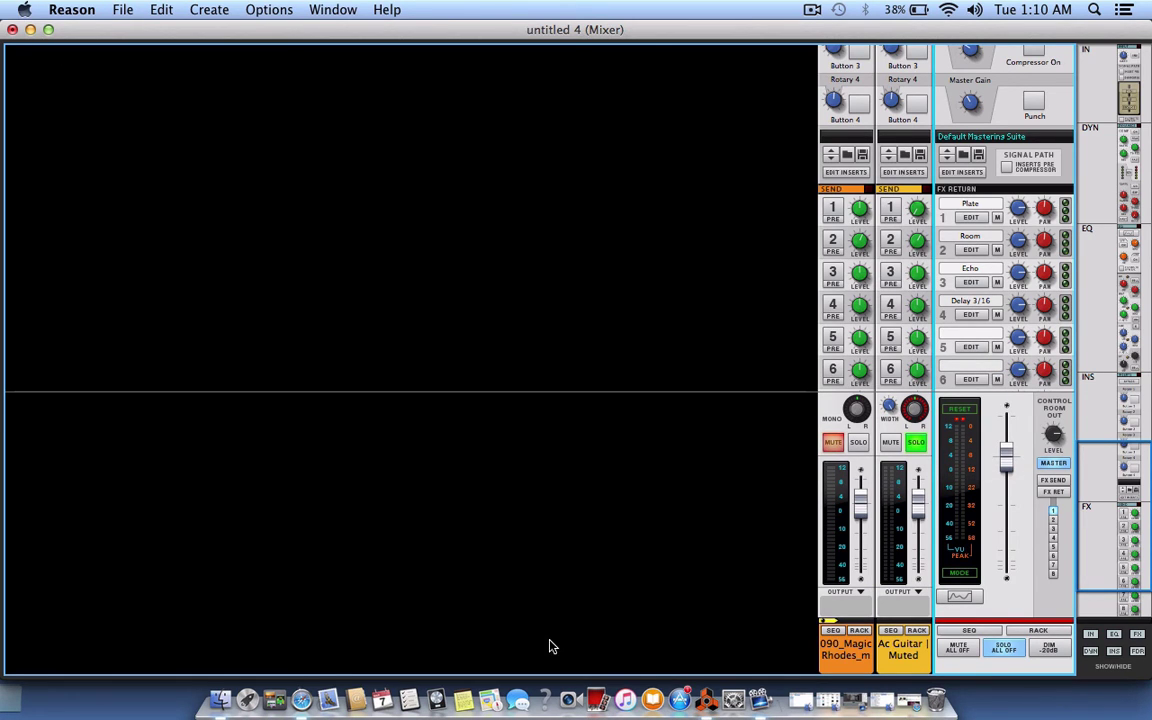
Return to the rack, fold the Dr. Octo Rex, and select the Master Section.
left_click(313, 12)
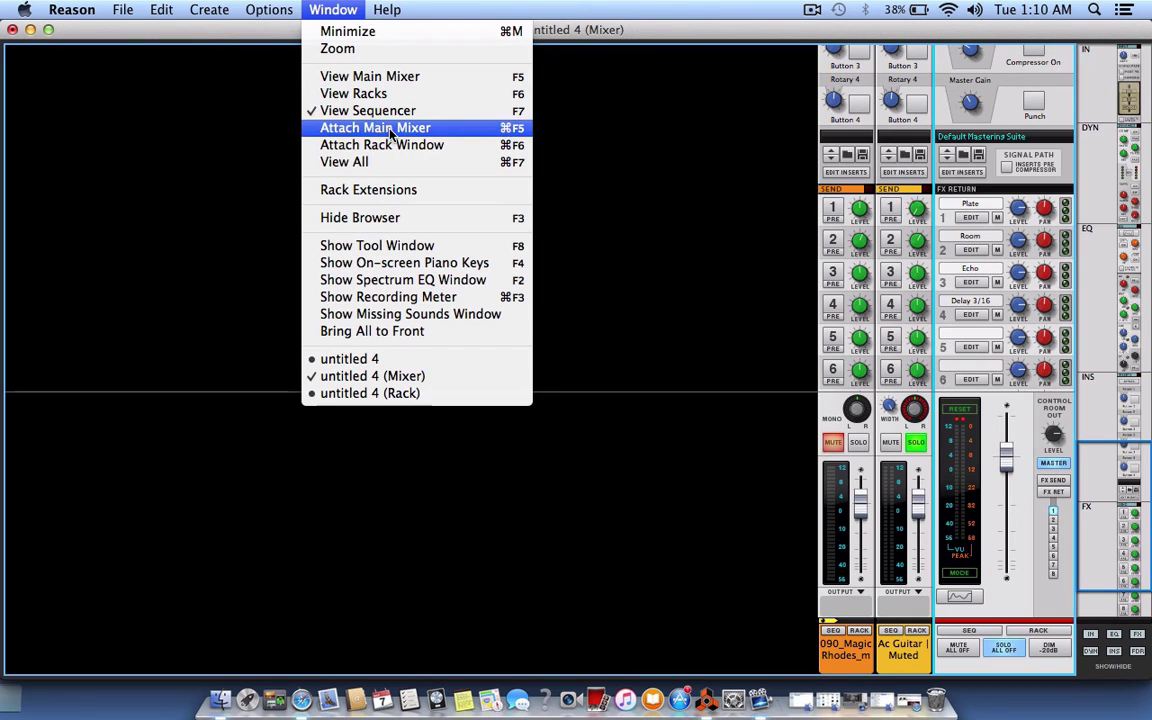
left_click(353, 93)
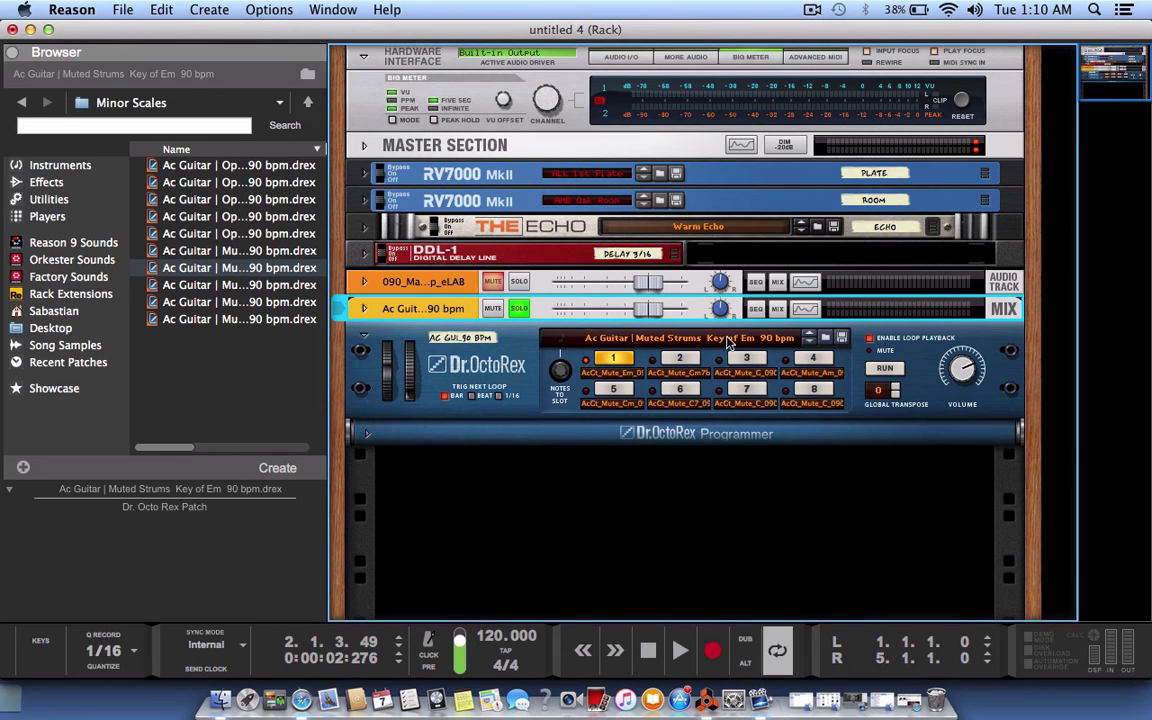
left_click(366, 337)
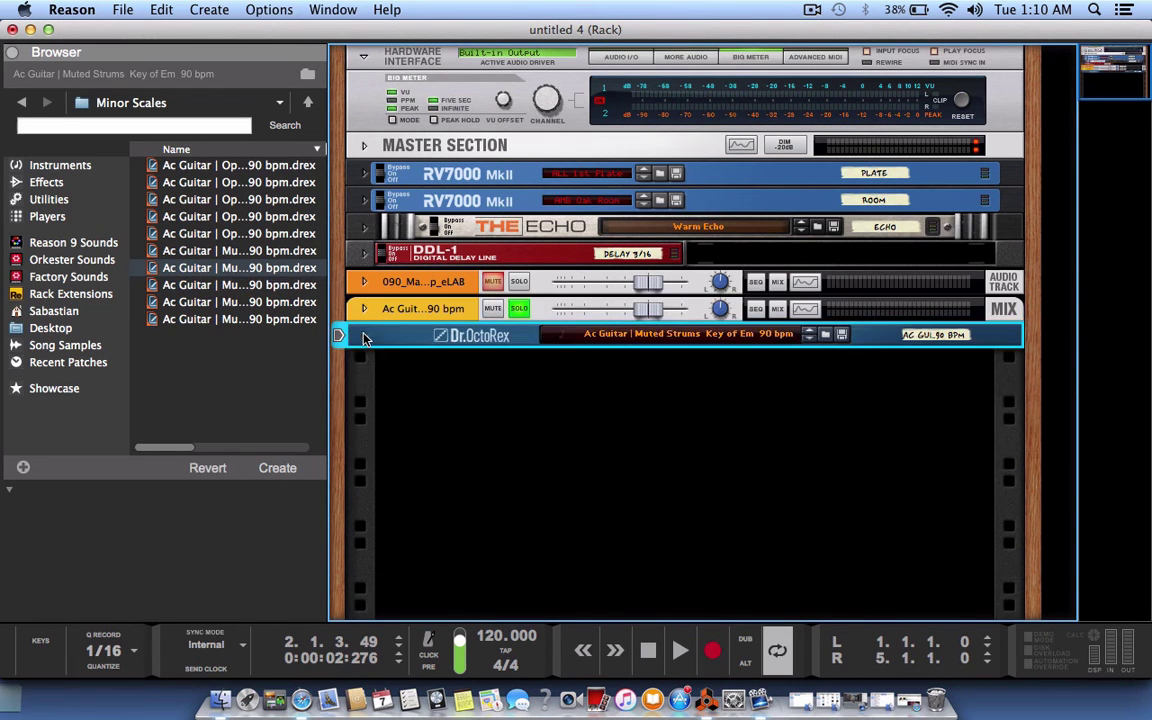
left_click(395, 174)
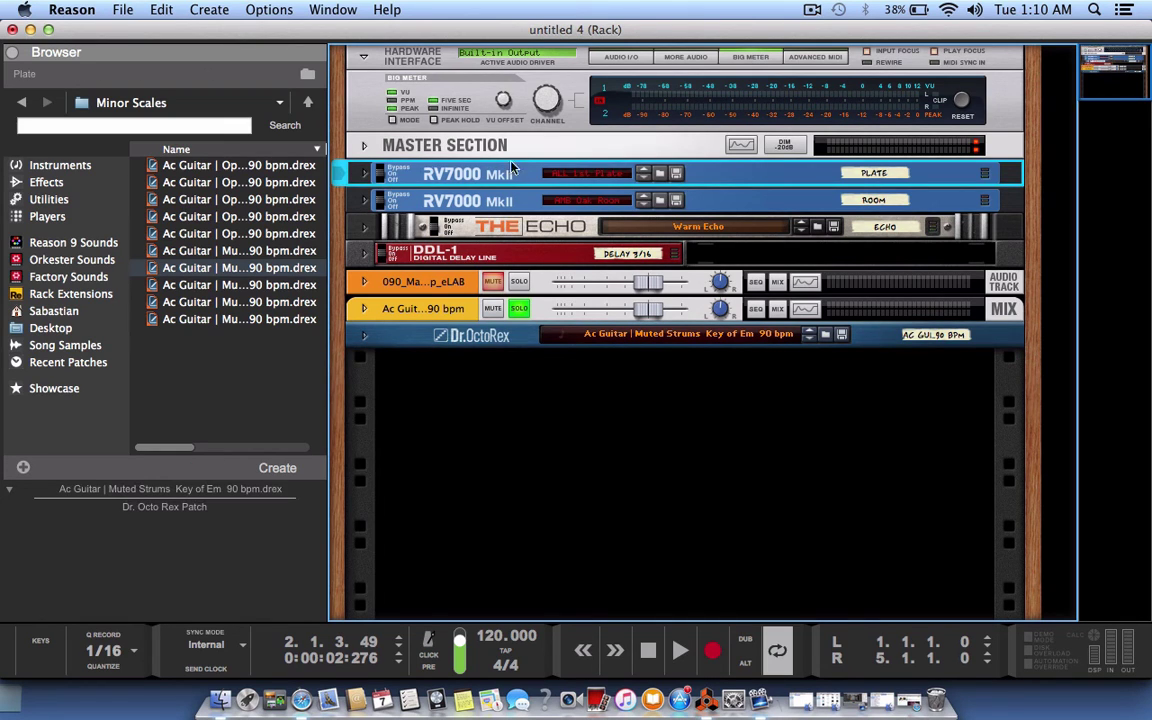
left_click(485, 150)
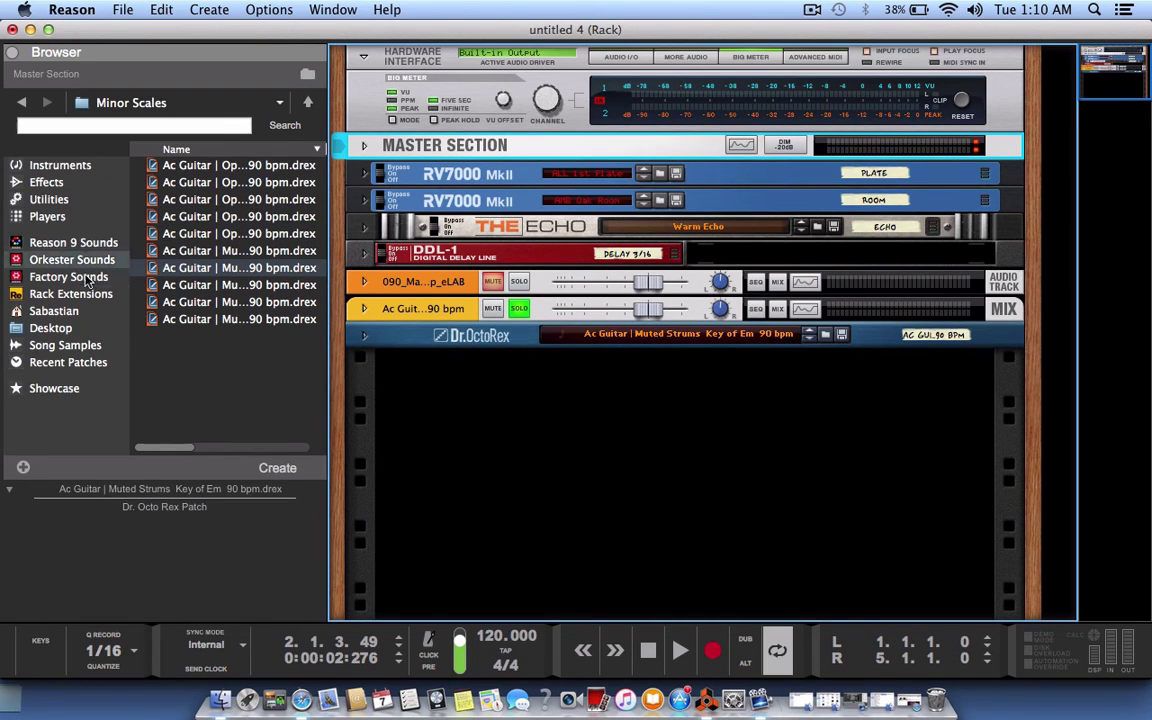
Add an Audiomatic Retro Transformer to the rack as a send effect under the Master Section.
left_click(140, 284)
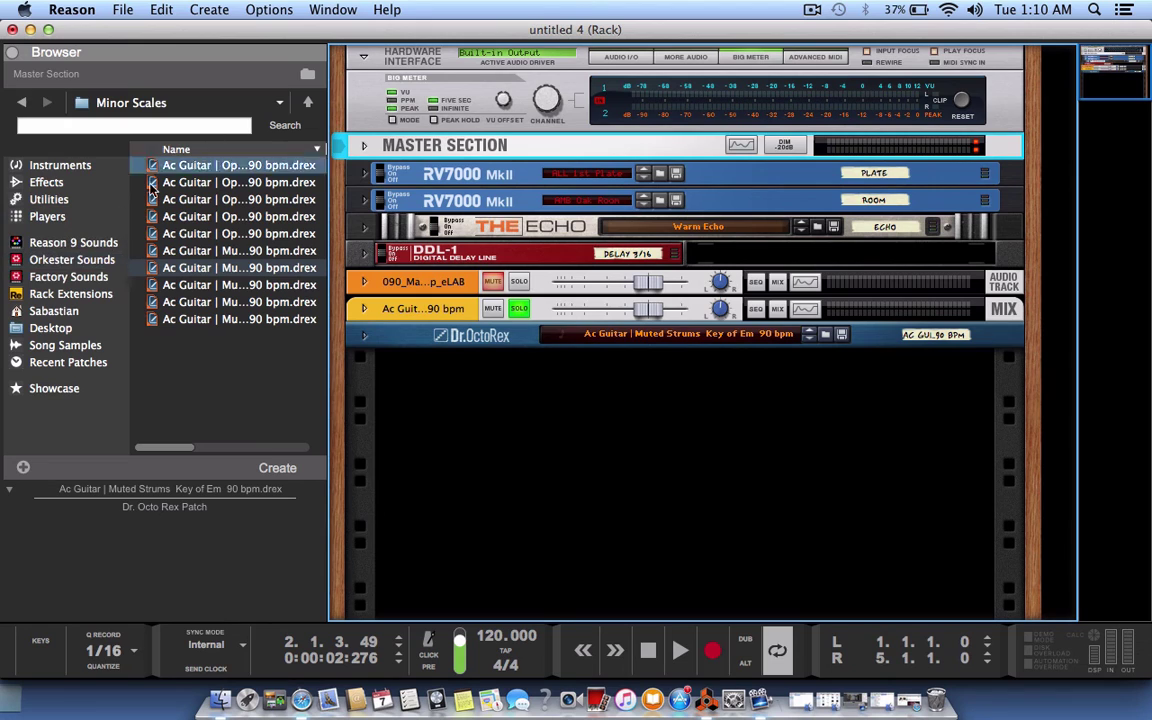
left_click(46, 182)
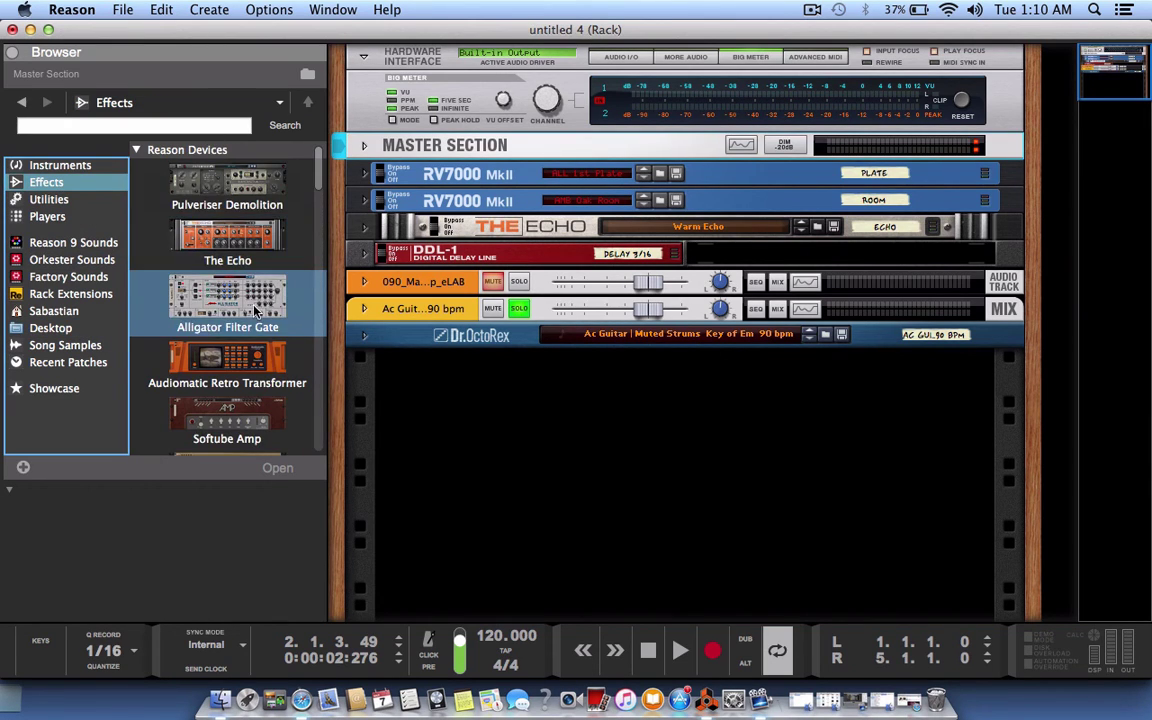
mouse_move(227, 358)
left_mouse_down()
mouse_move(300, 230)
mouse_move(434, 188)
left_mouse_up()
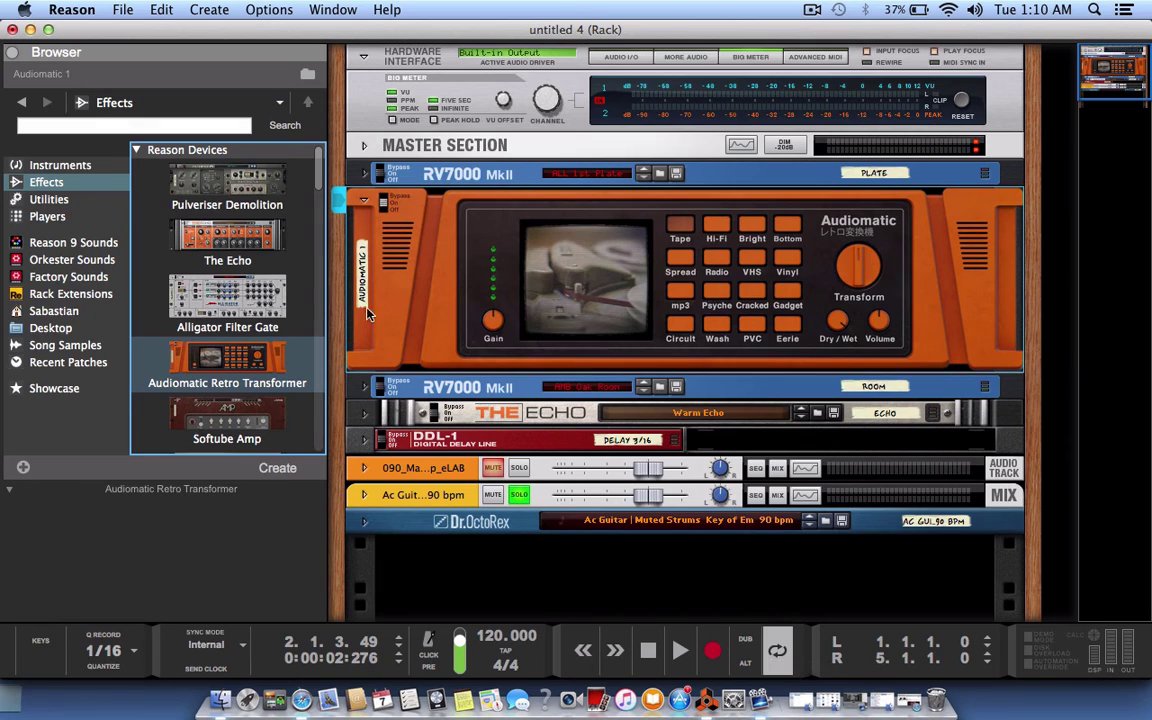
Return to the sequencer window, attach the main mixer, and detach it again into its own full-size window.
left_click(269, 9)
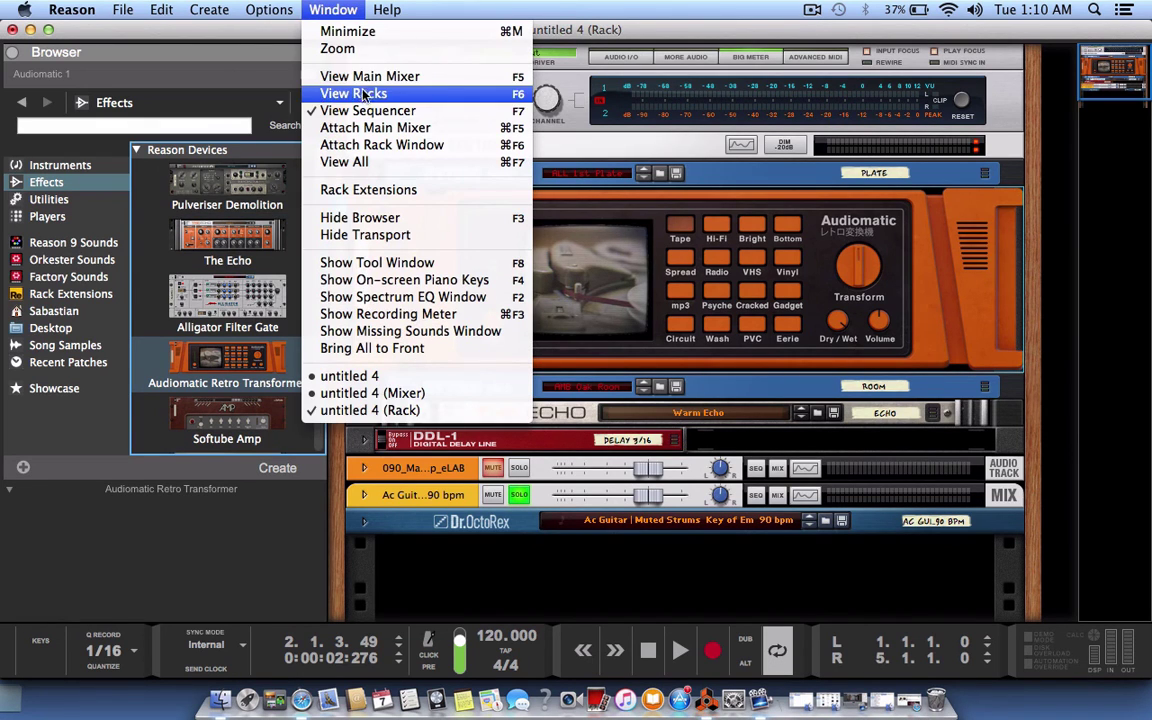
left_click(360, 93)
left_click(333, 9)
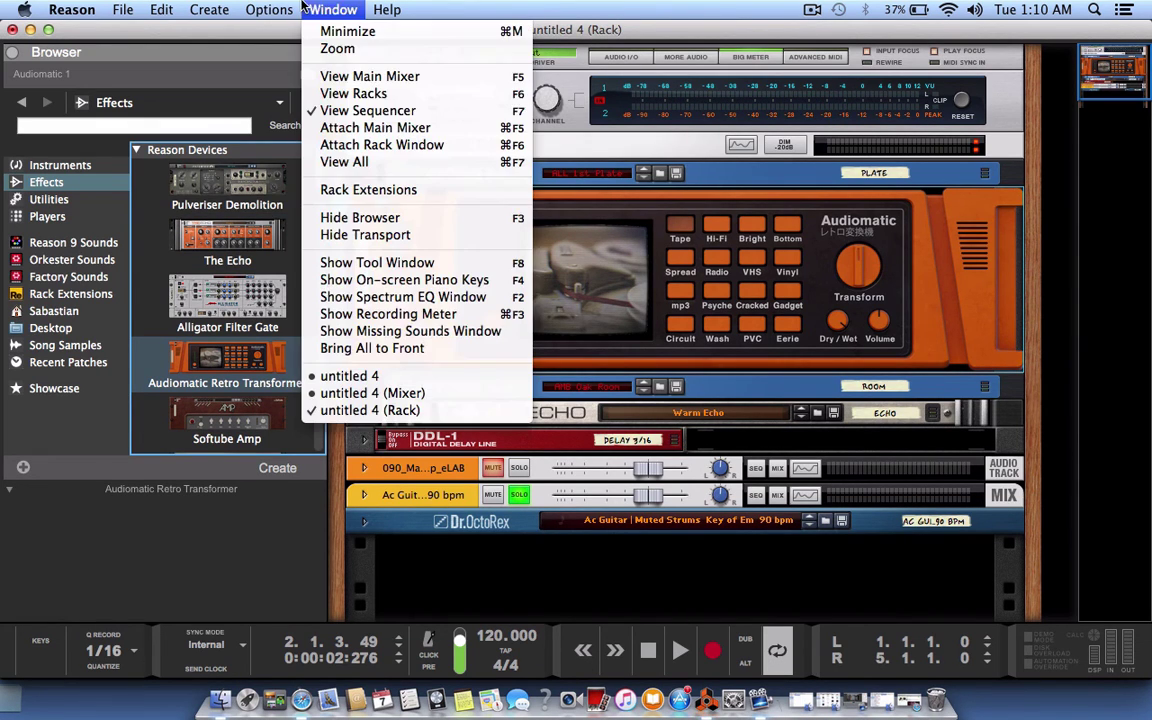
left_click(365, 110)
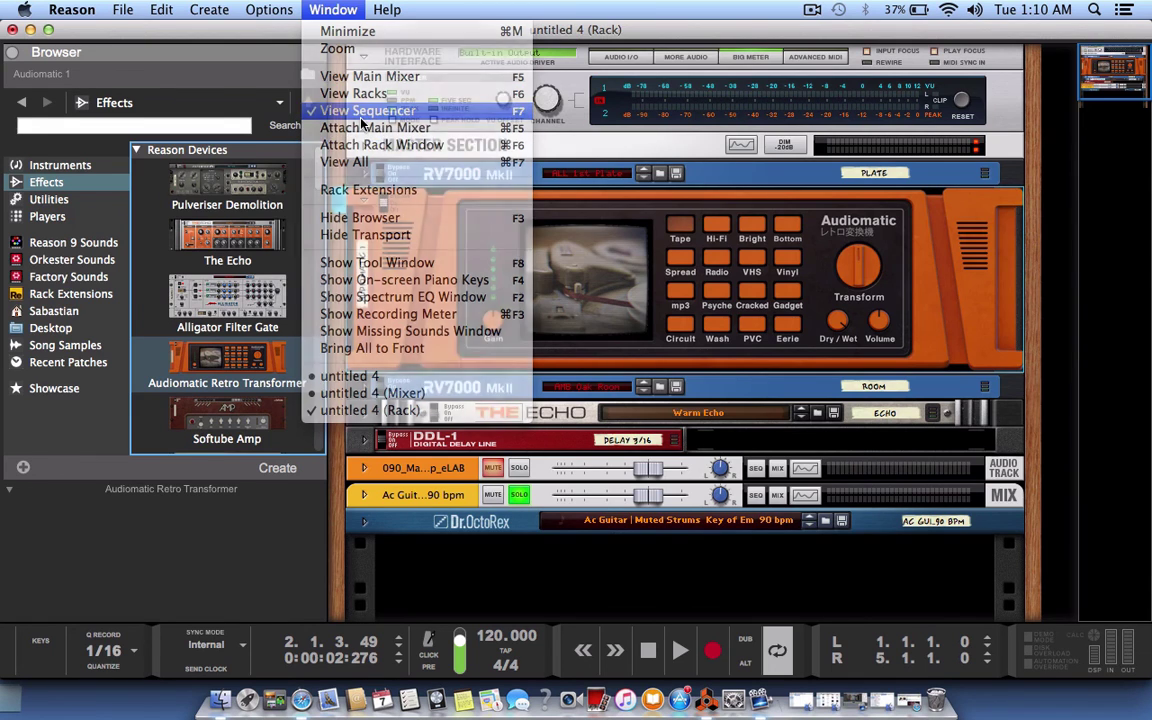
left_click(333, 9)
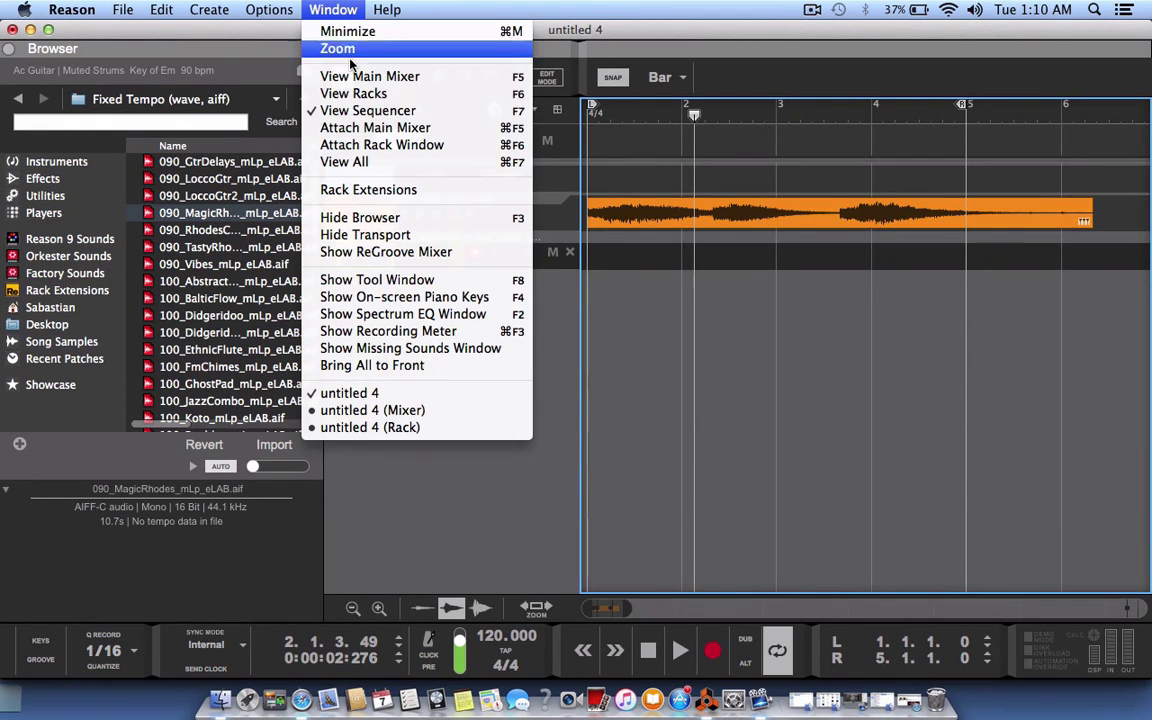
left_click(367, 128)
left_click(1134, 51)
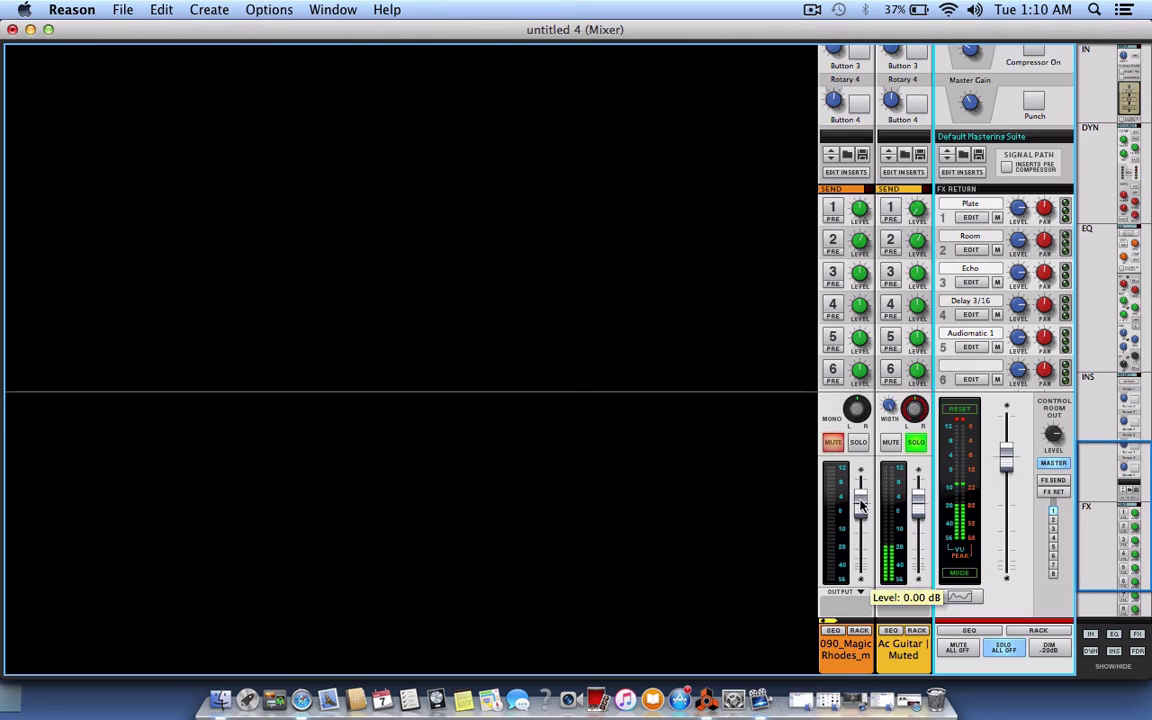
Try the Audiomatic 1 send on the Ac Guitar channel, raise its send level, and switch the send off again.
left_click(890, 337)
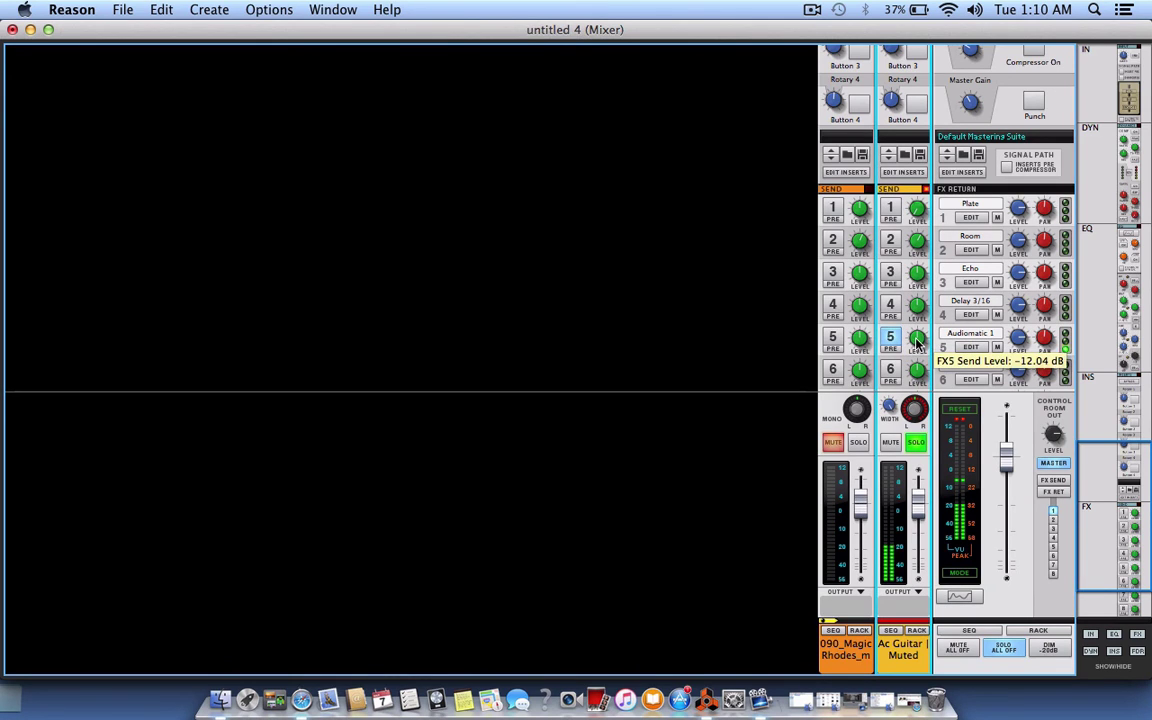
left_click_drag(916, 342, 914, 334)
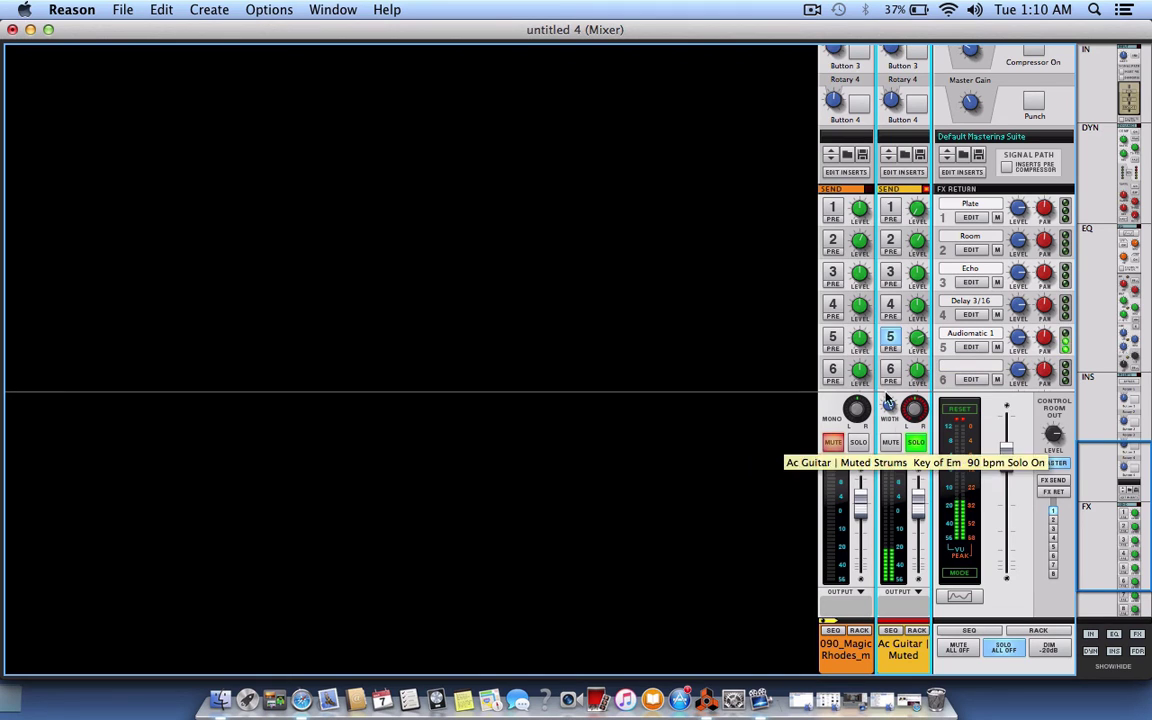
left_click(891, 340)
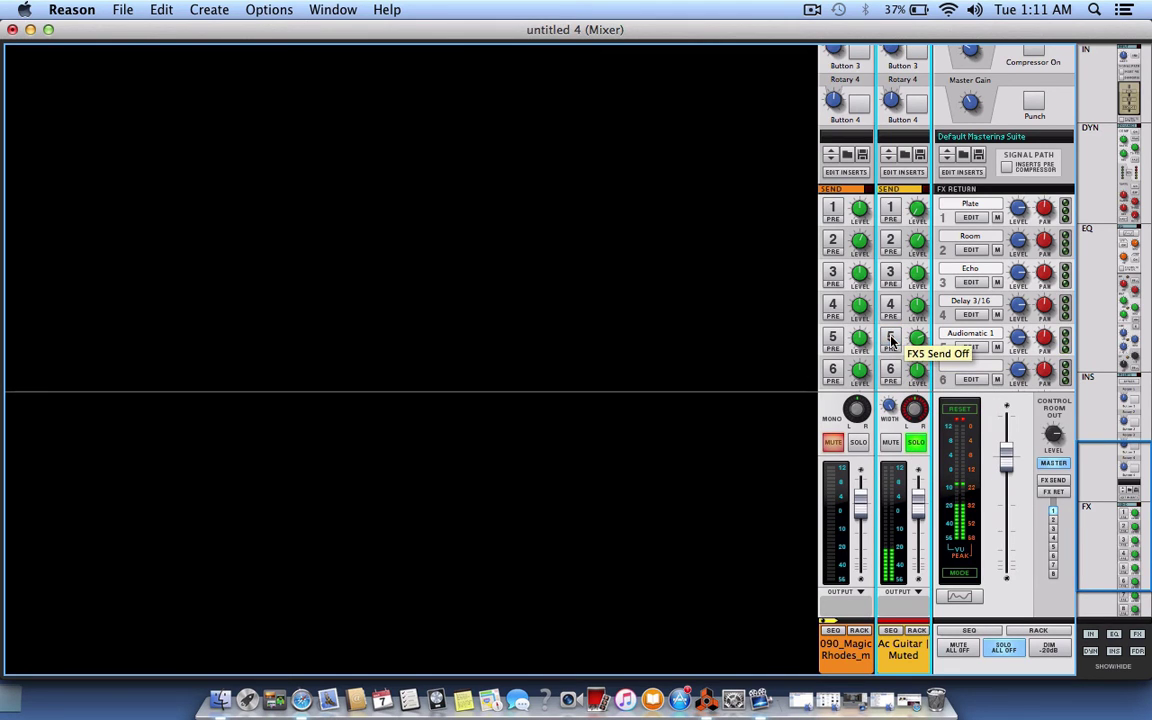
right_click(911, 437)
left_click(911, 437)
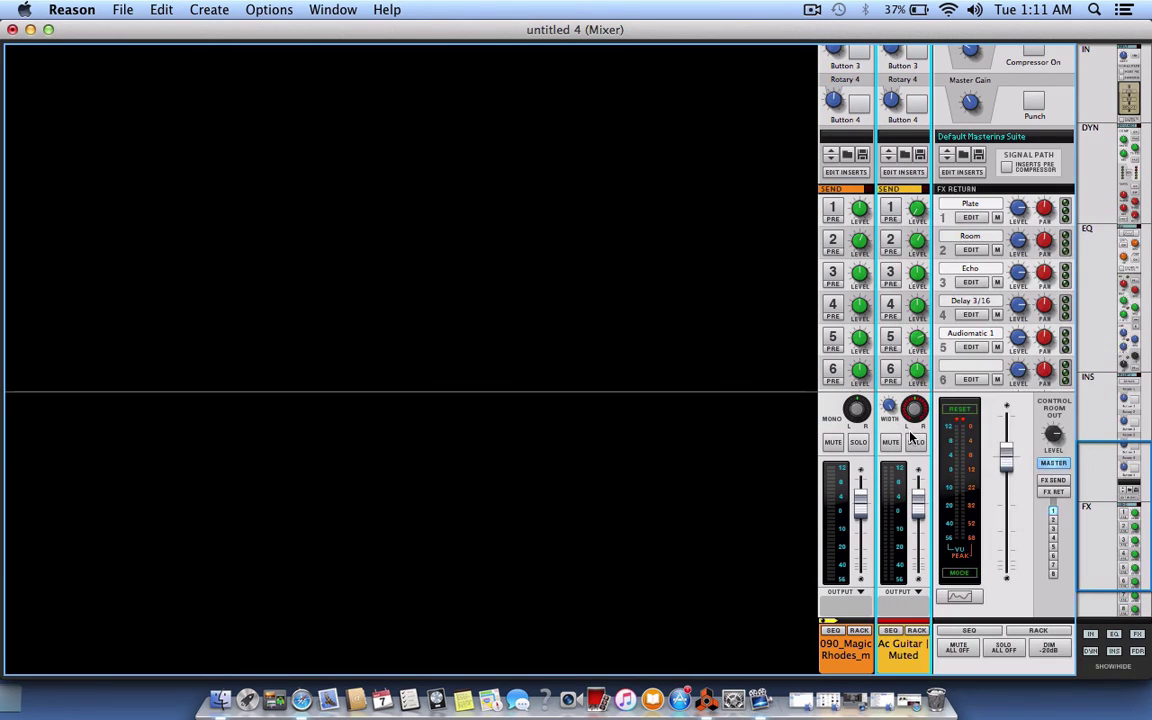
left_click(911, 437)
right_click(911, 437)
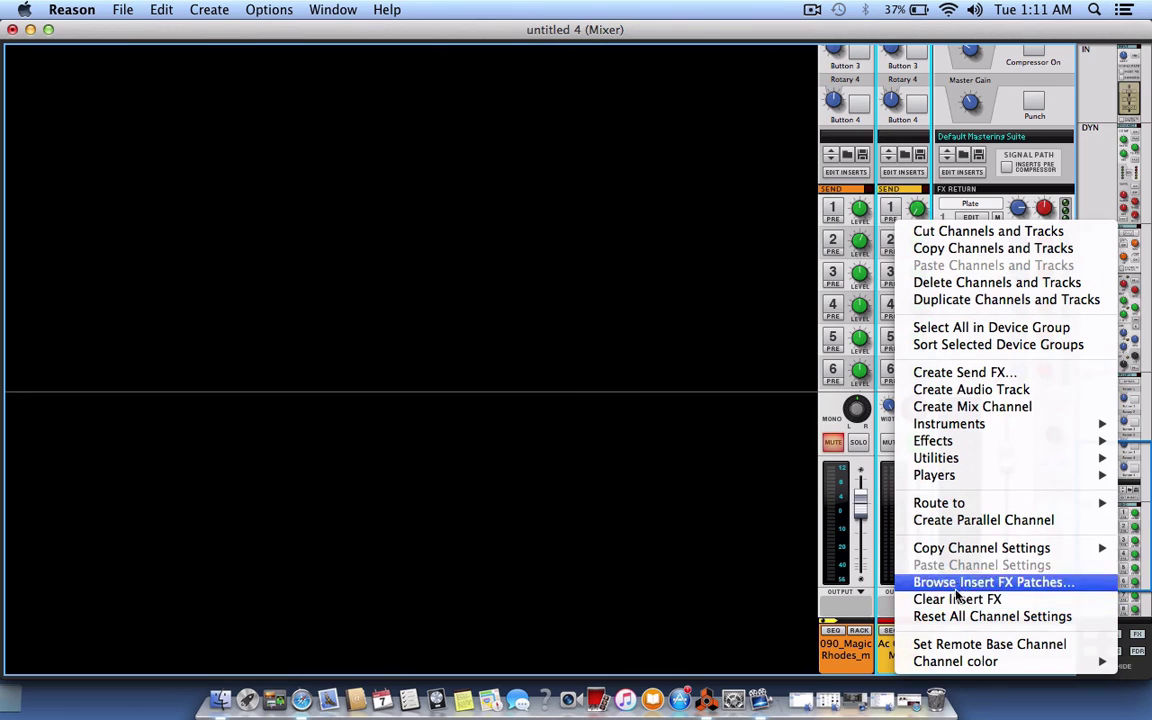
left_click(890, 428)
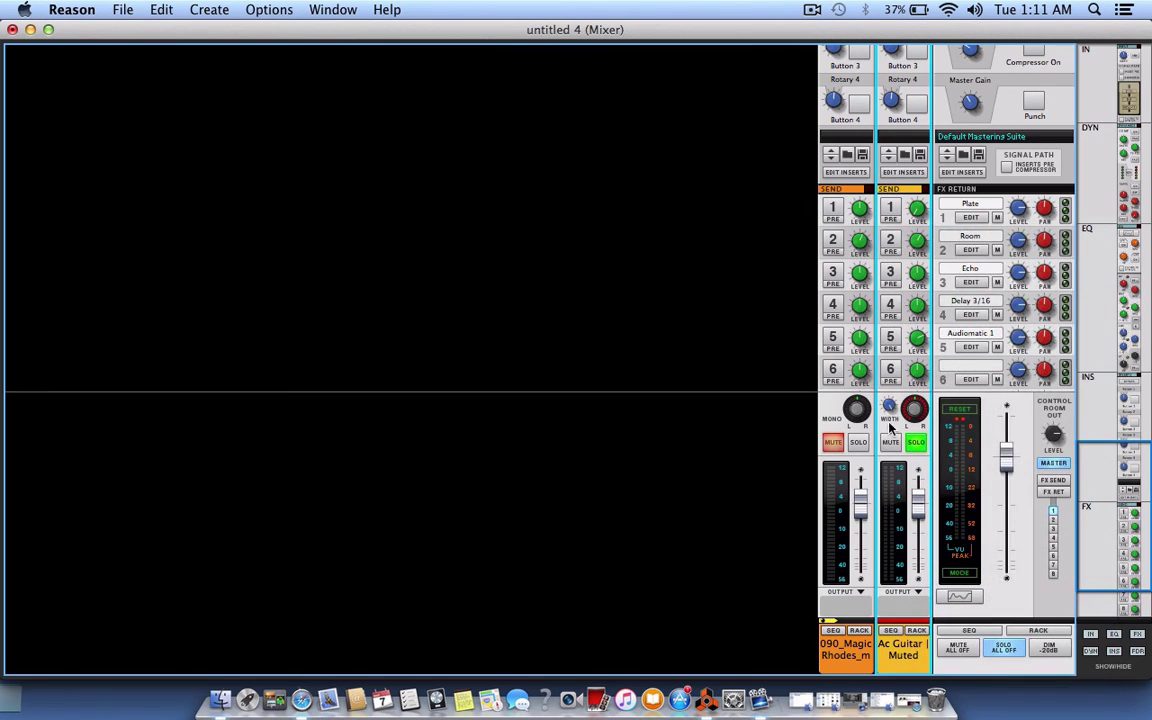
Create a parallel channel from the Ac Guitar channel, solo it, and bring its mix channel device into view in the rack.
right_click(890, 428)
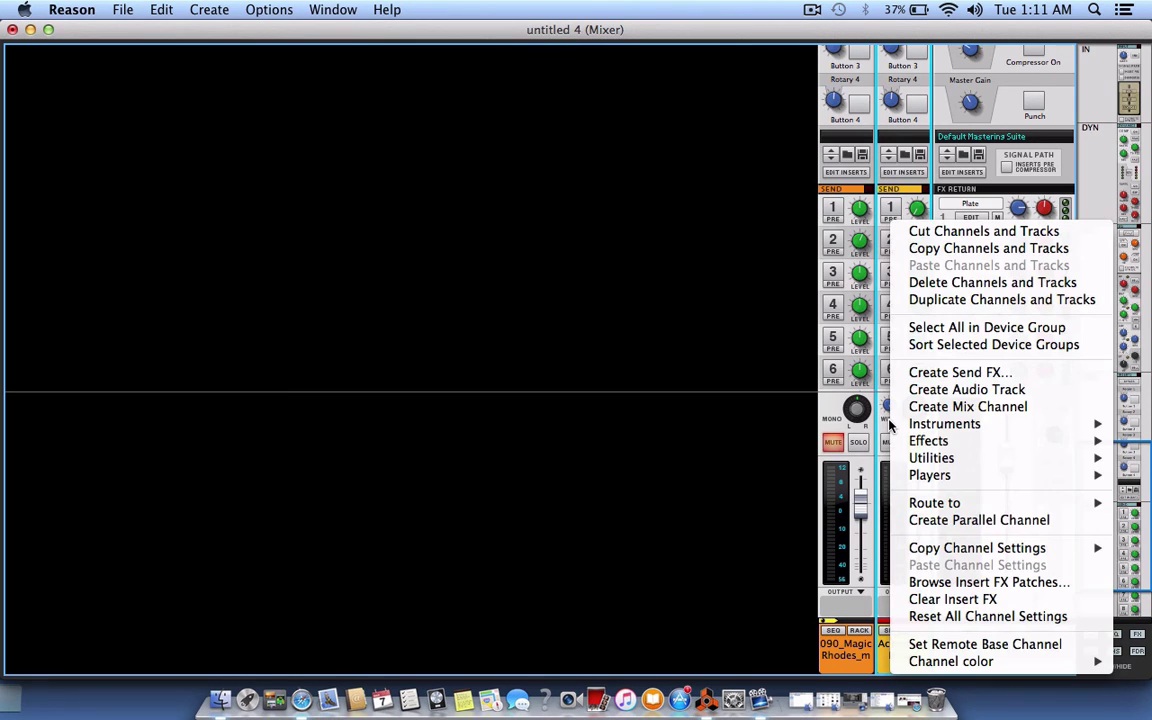
left_click(958, 520)
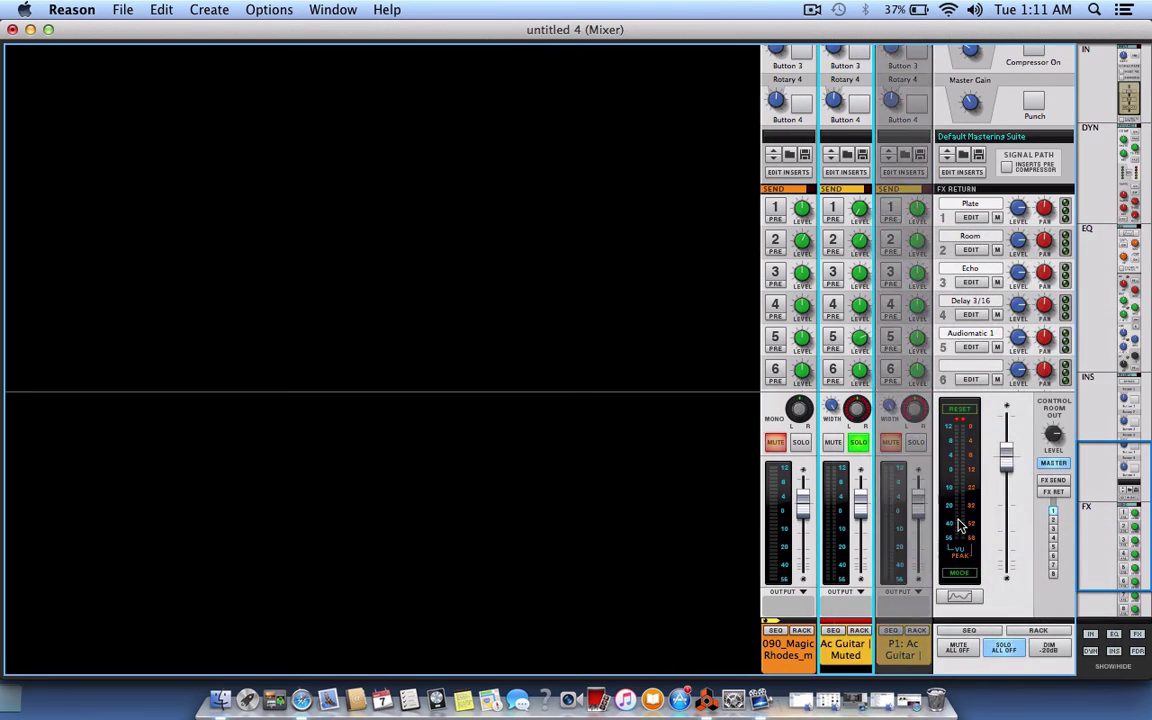
left_click(916, 442)
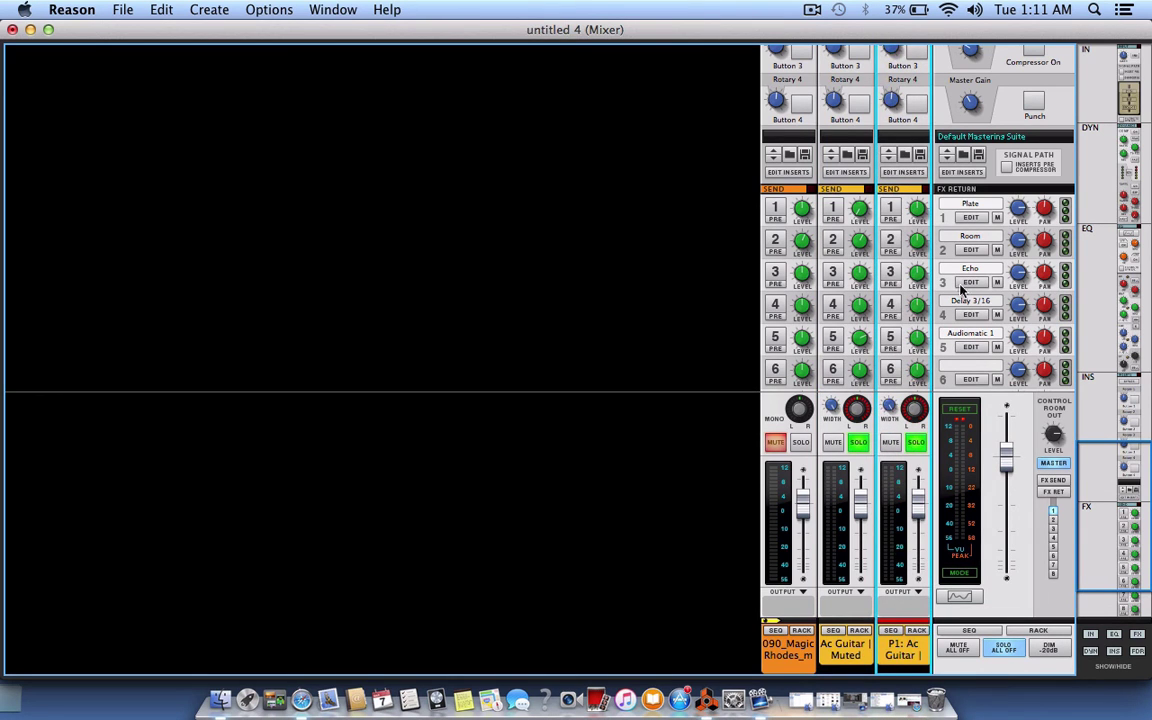
key("F6")
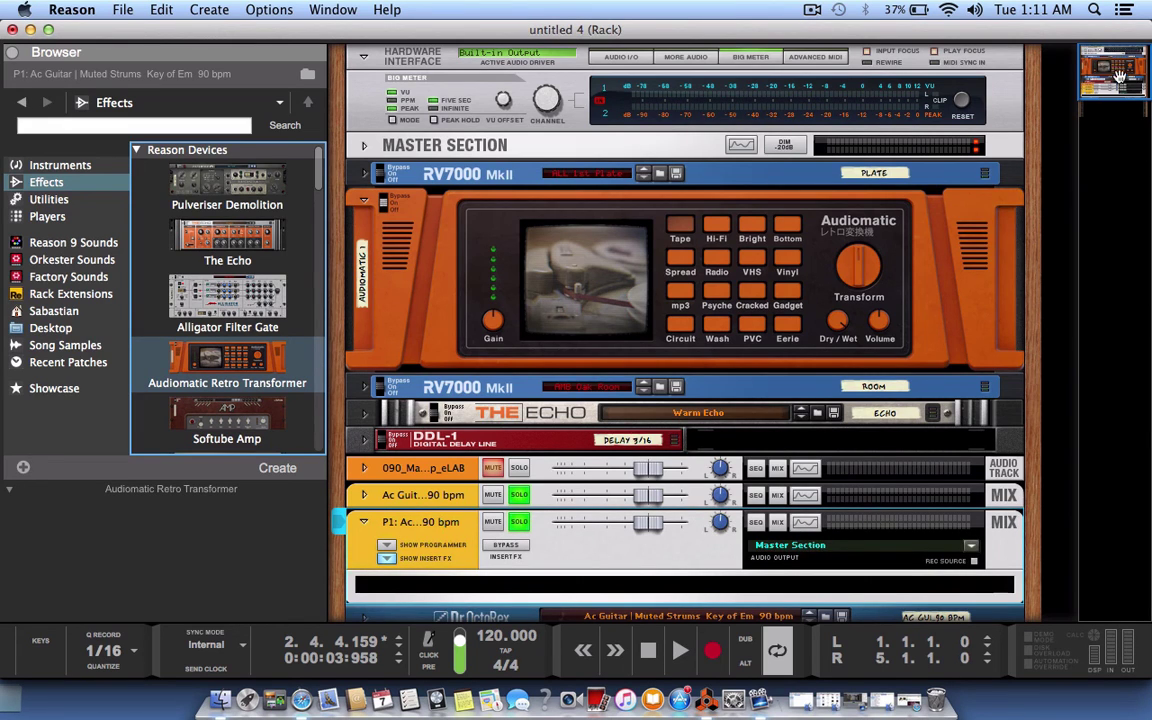
left_click_drag(1119, 76, 1119, 116)
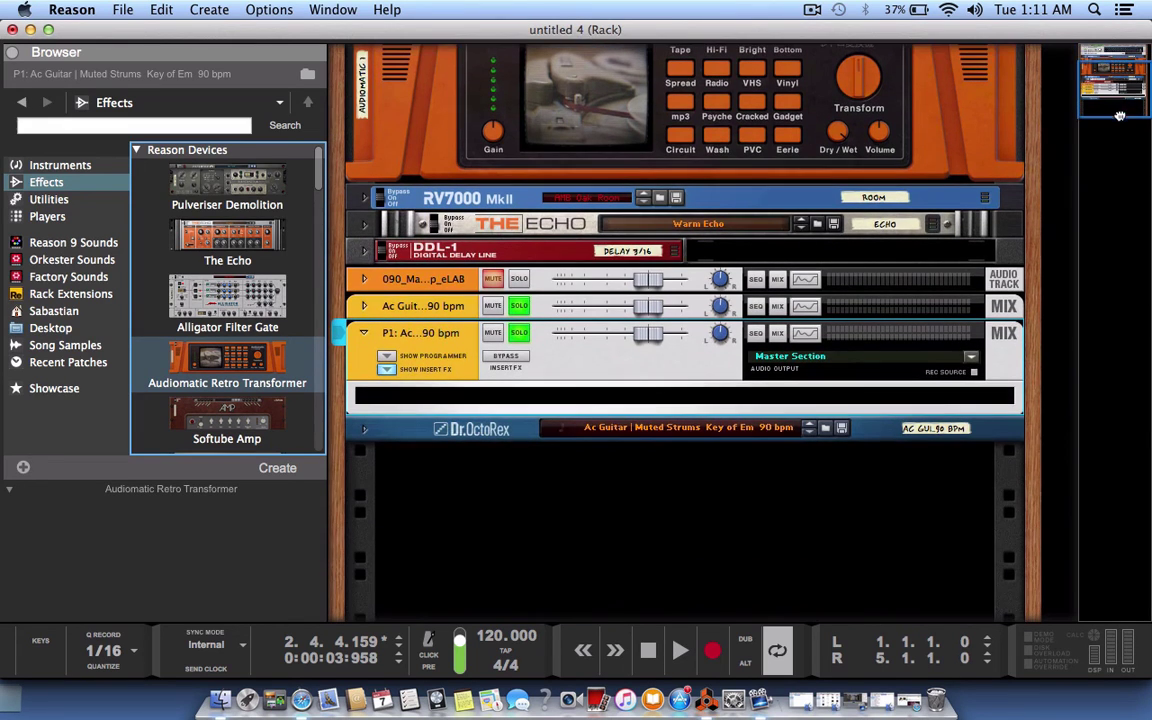
Insert an RV7000 MkII Reverb in the parallel guitar channel and load its ALL A Smooth One patch.
left_click(551, 397)
right_click(550, 398)
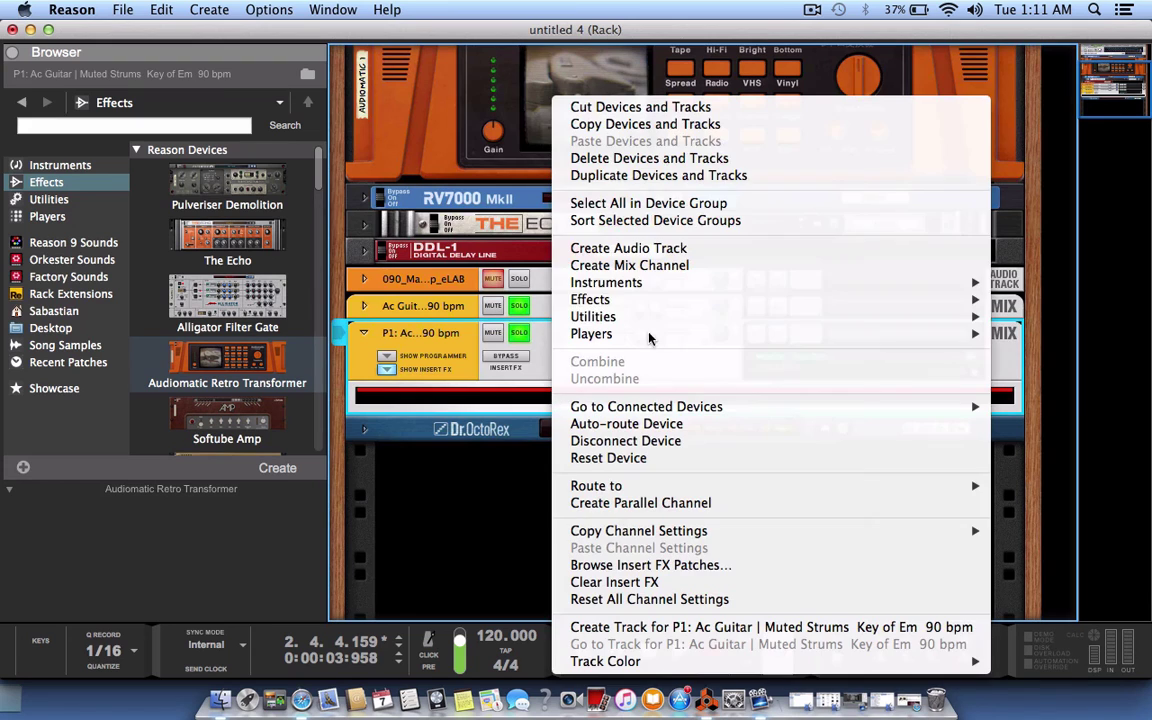
mouse_move(647, 288)
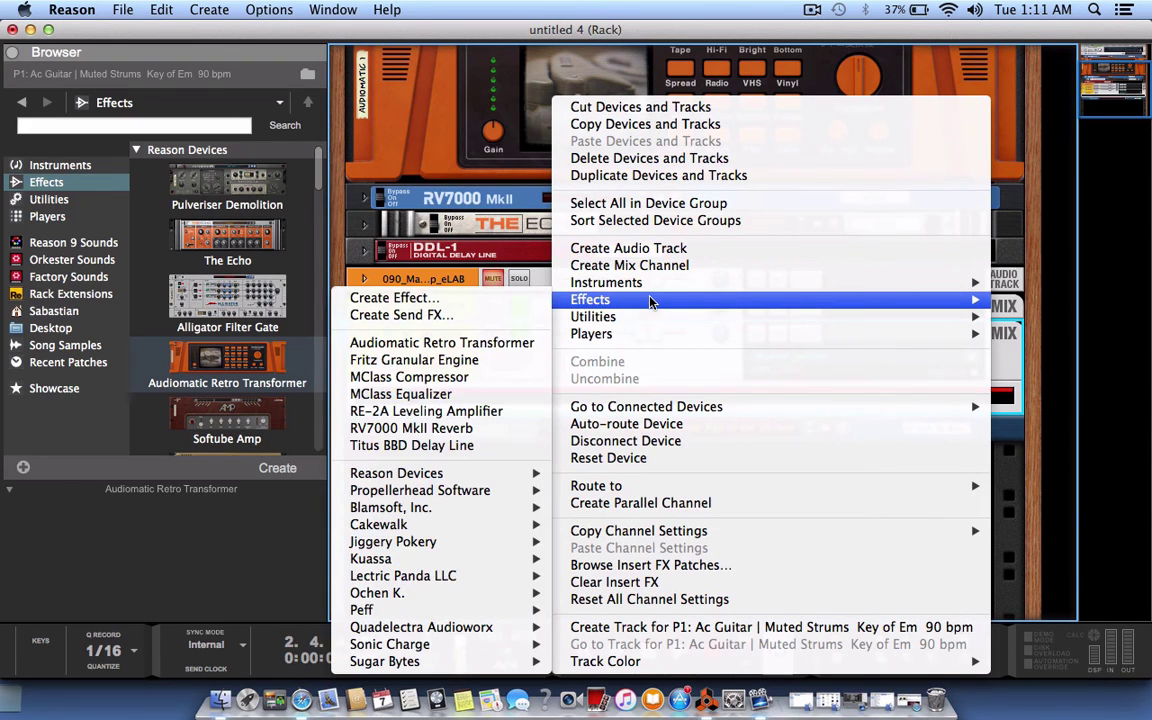
mouse_move(461, 480)
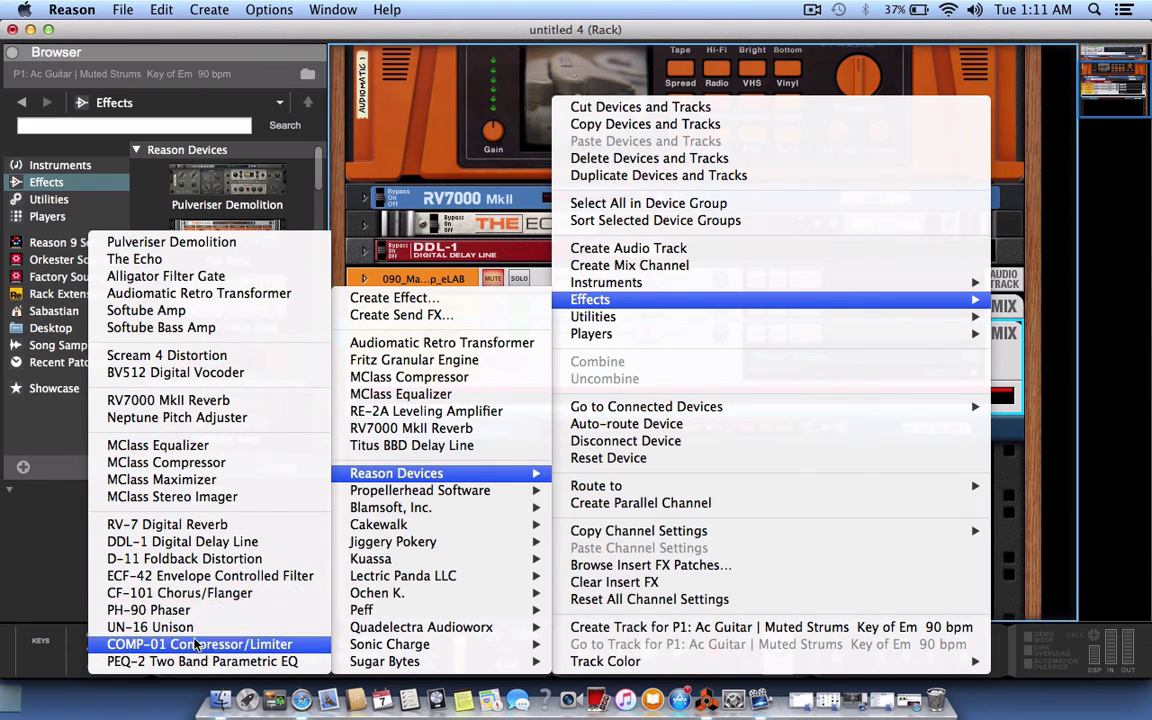
left_click(168, 401)
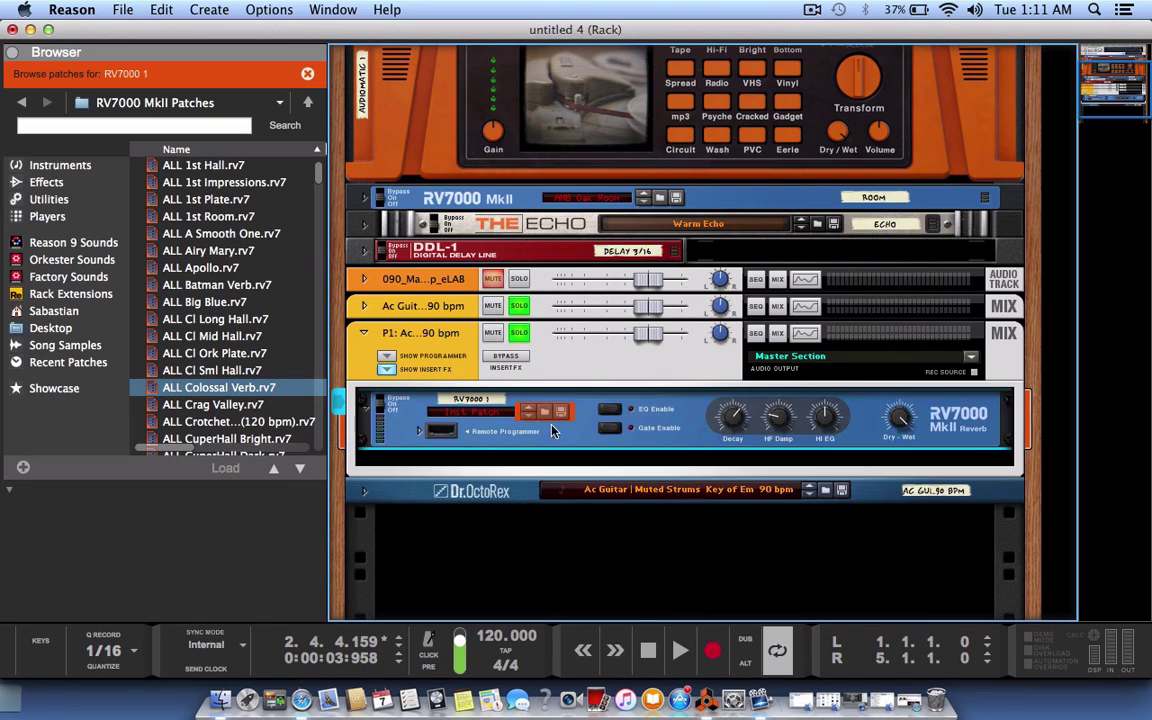
left_click(200, 267)
left_click(205, 250)
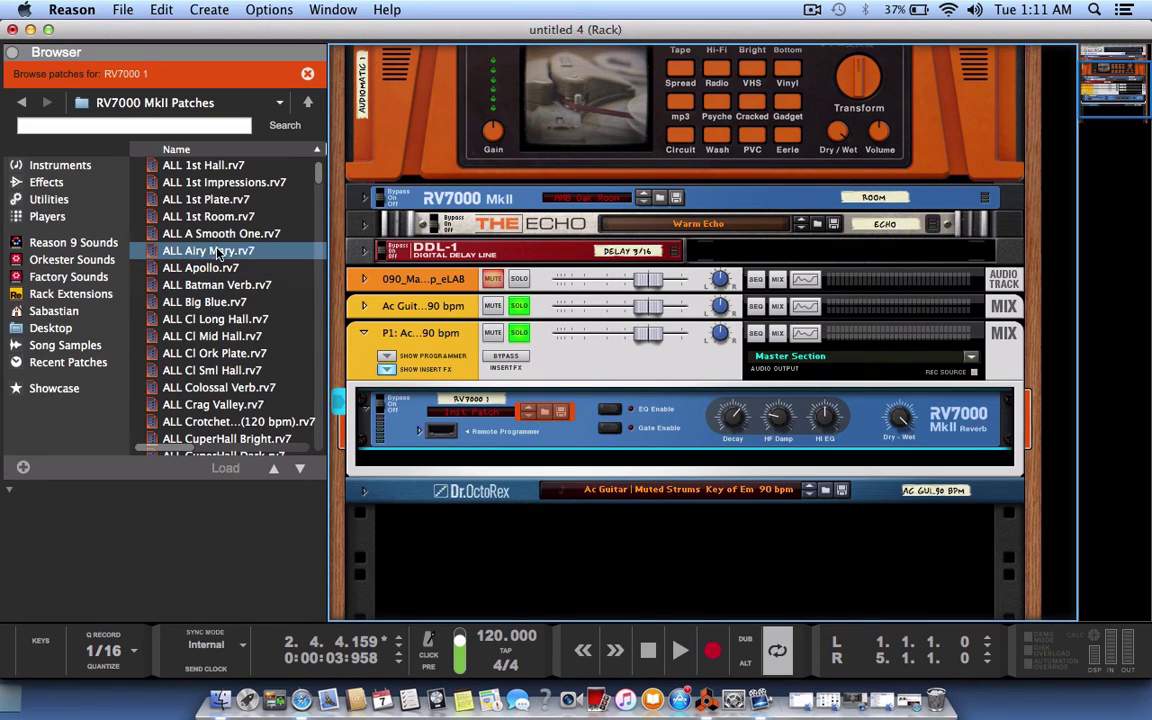
left_click(210, 234)
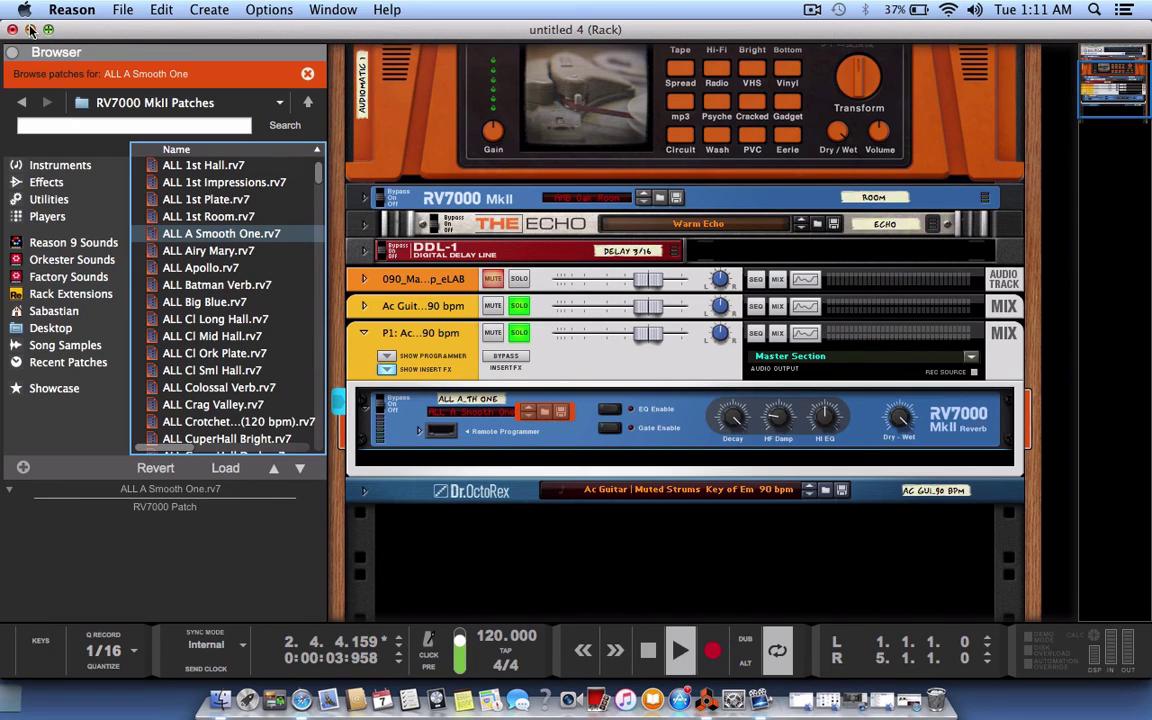
Play the guitar loop while lowering the parallel channel's level against the original channel, and stop playback.
key("space")
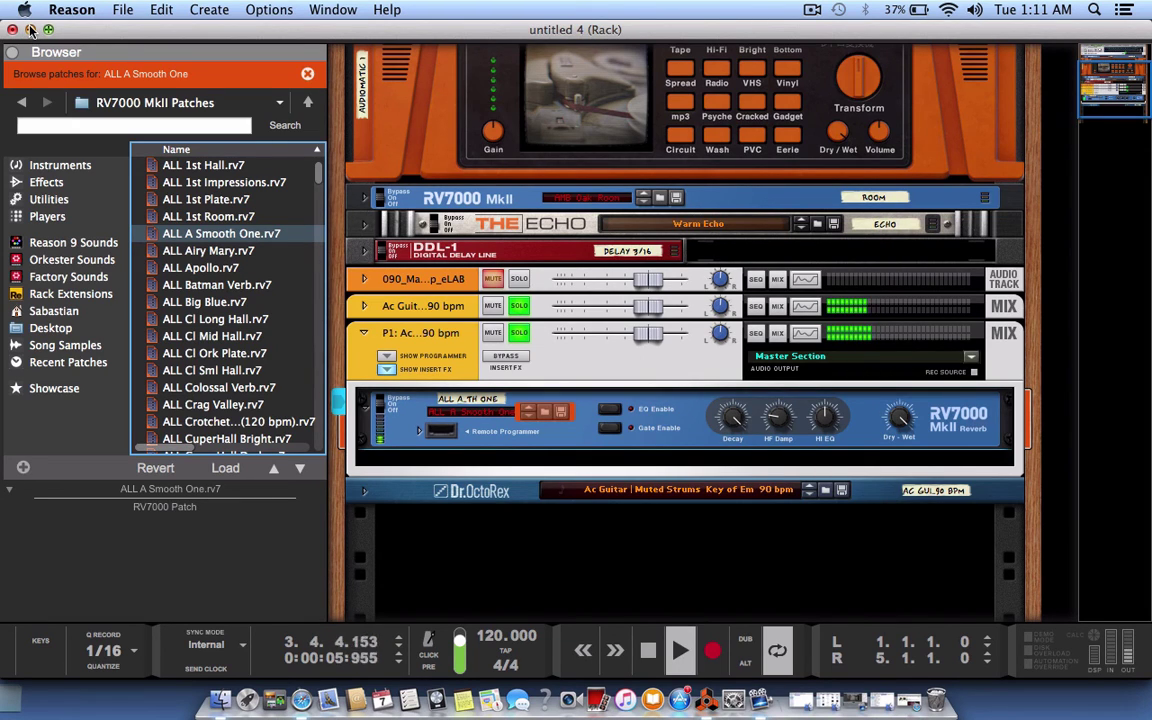
left_click_drag(646, 333, 617, 333)
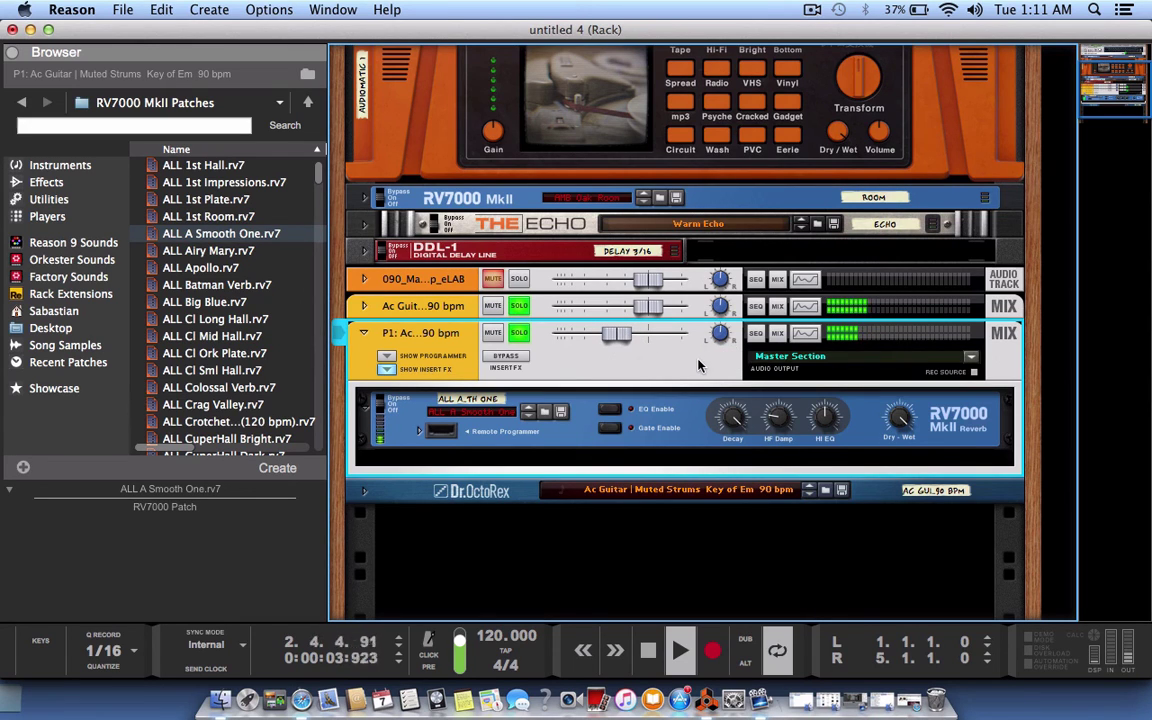
left_click(650, 310)
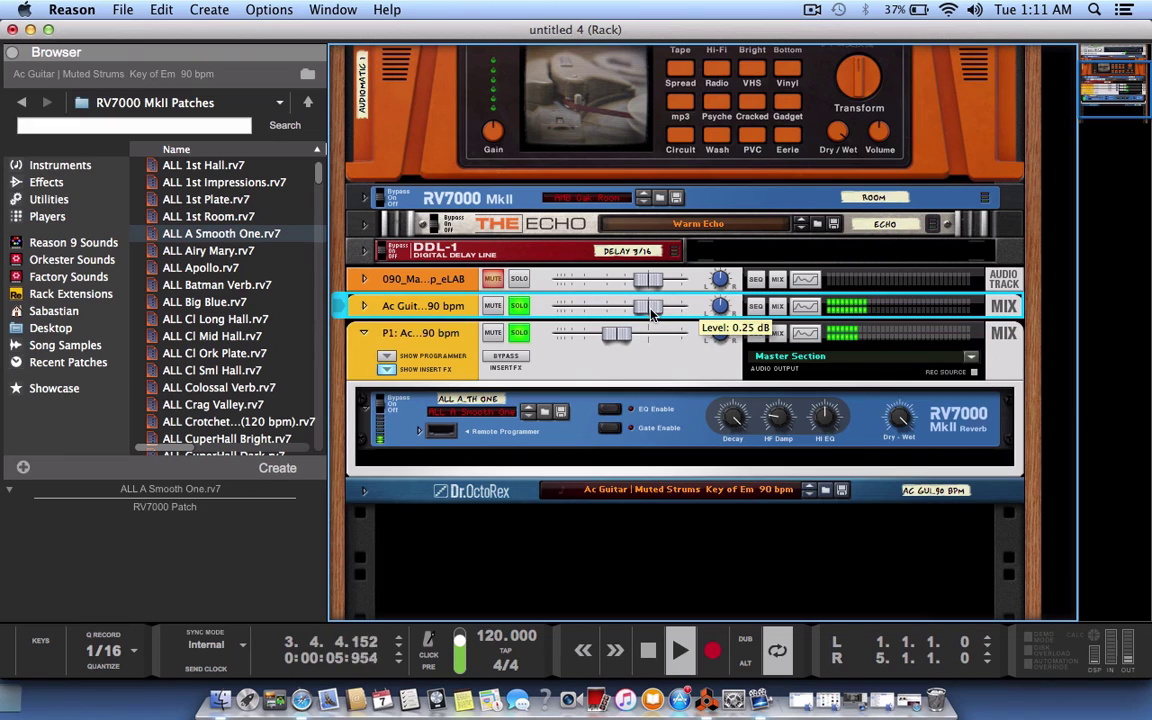
left_click_drag(617, 333, 605, 337)
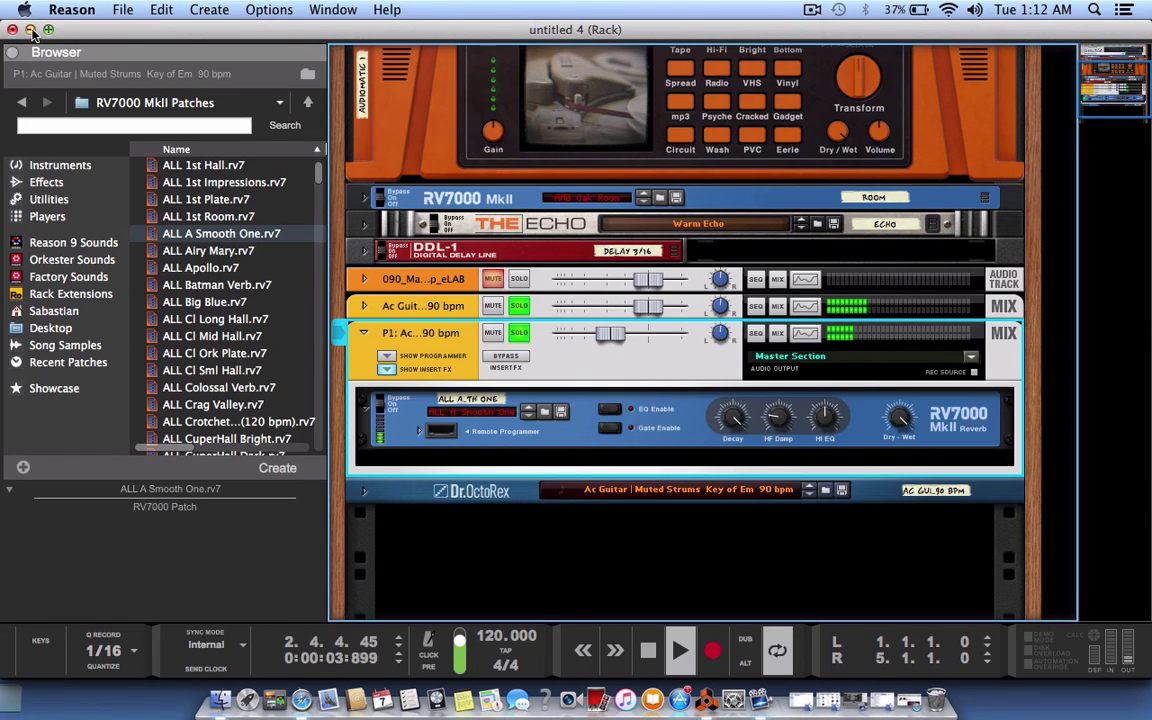
key("space")
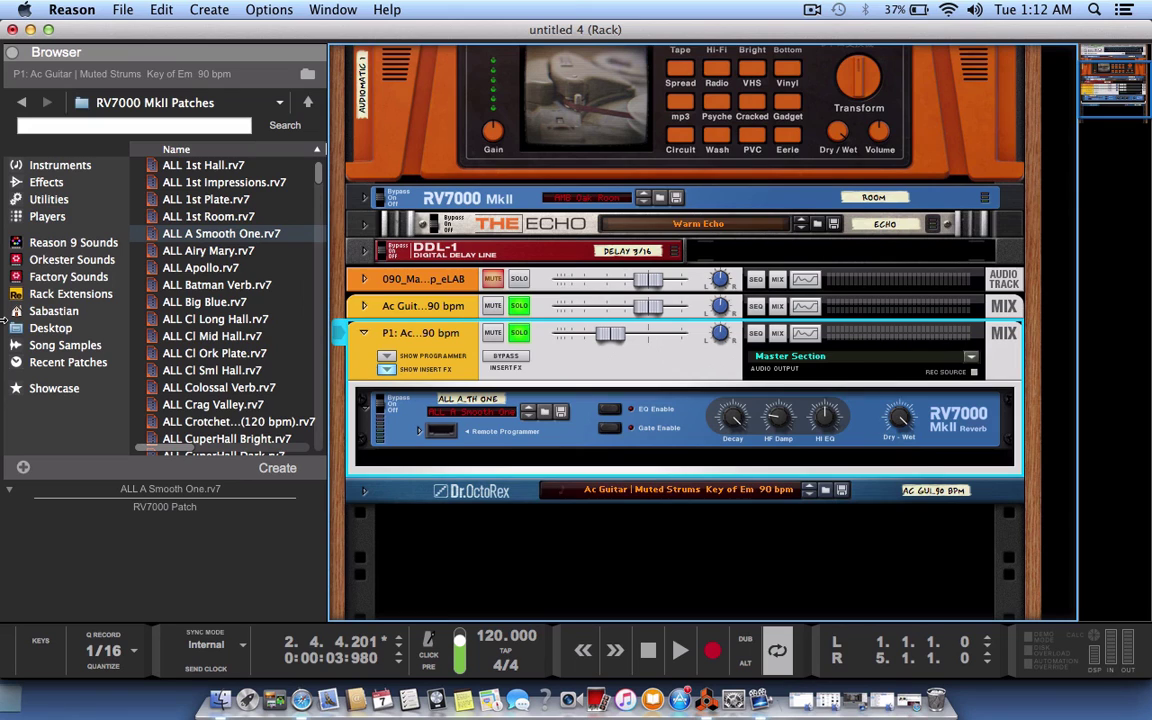
Search the effects for "cake" and replace the parallel channel's reverb insert with the RE-2A Leveling Amplifier.
left_click(306, 103)
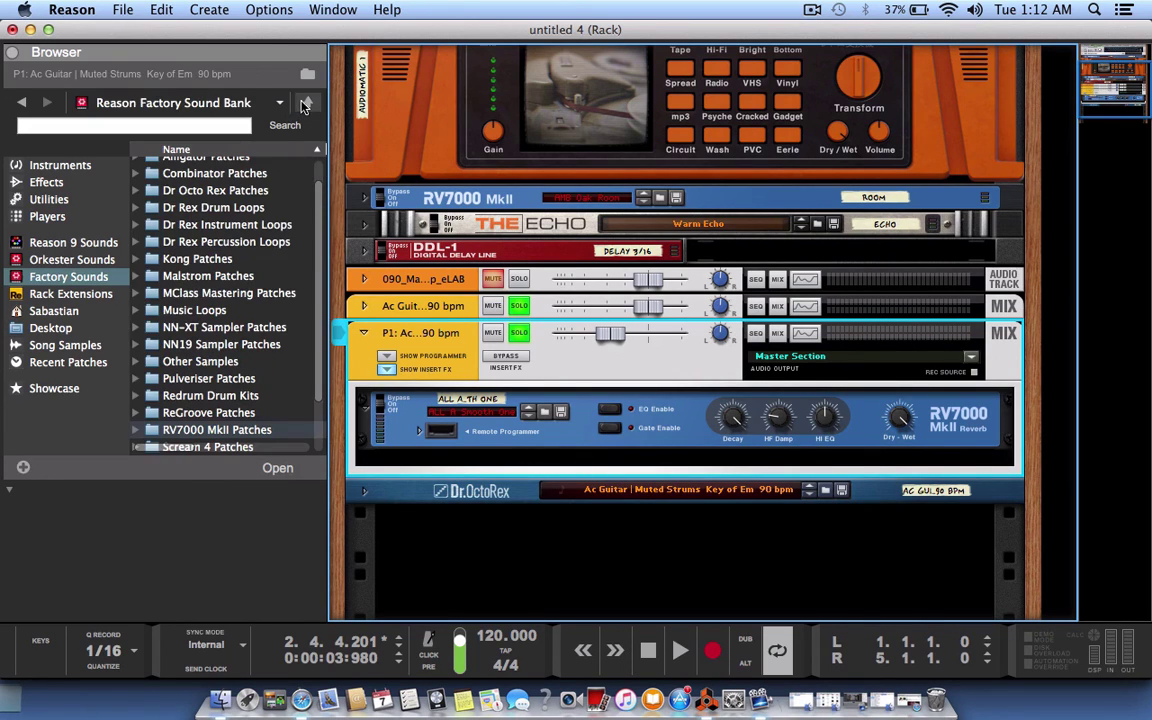
left_click(50, 182)
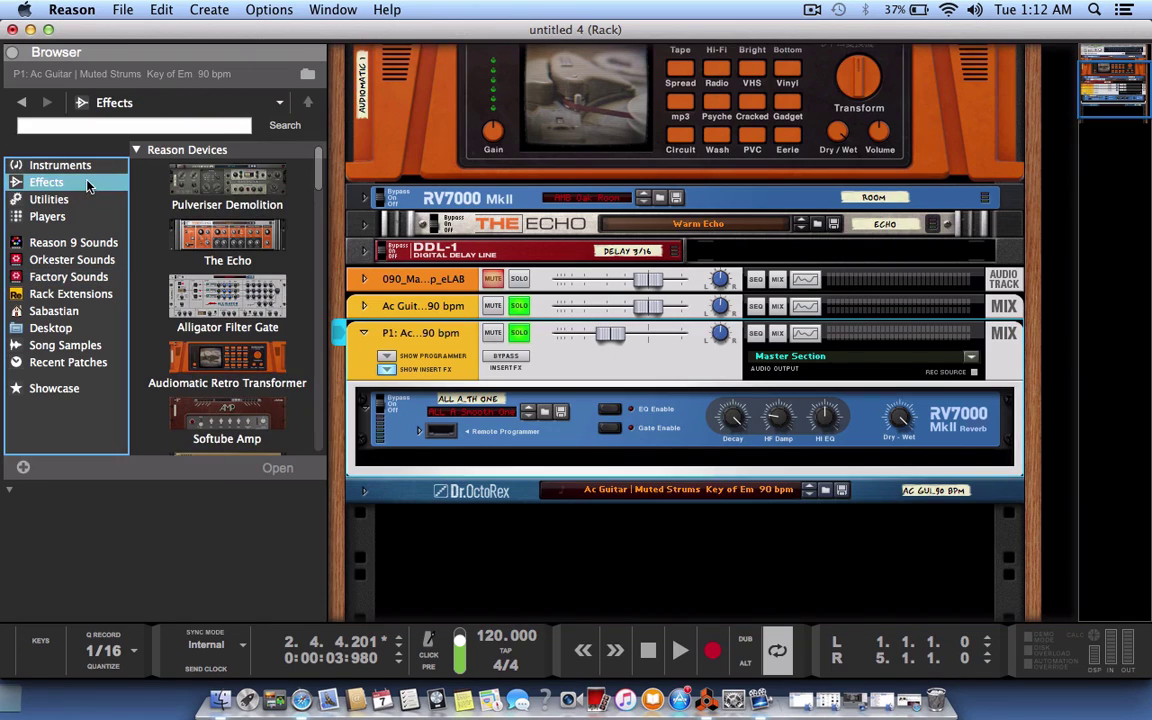
left_click(157, 125)
type("cake")
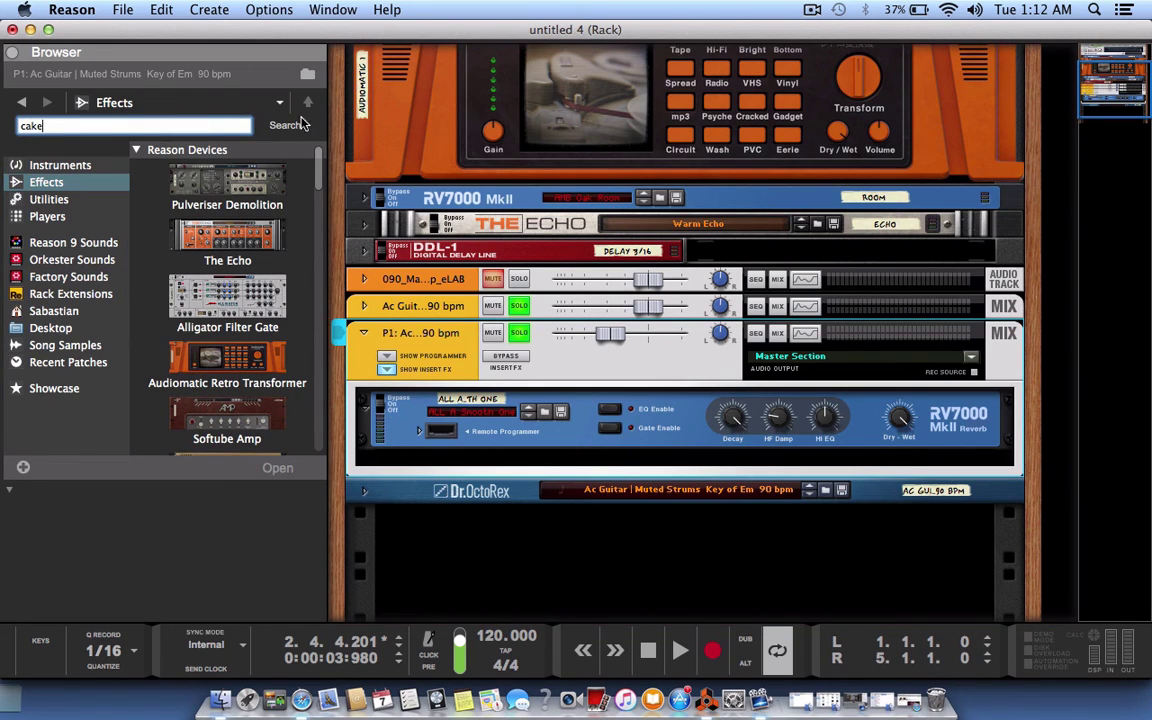
key("Return")
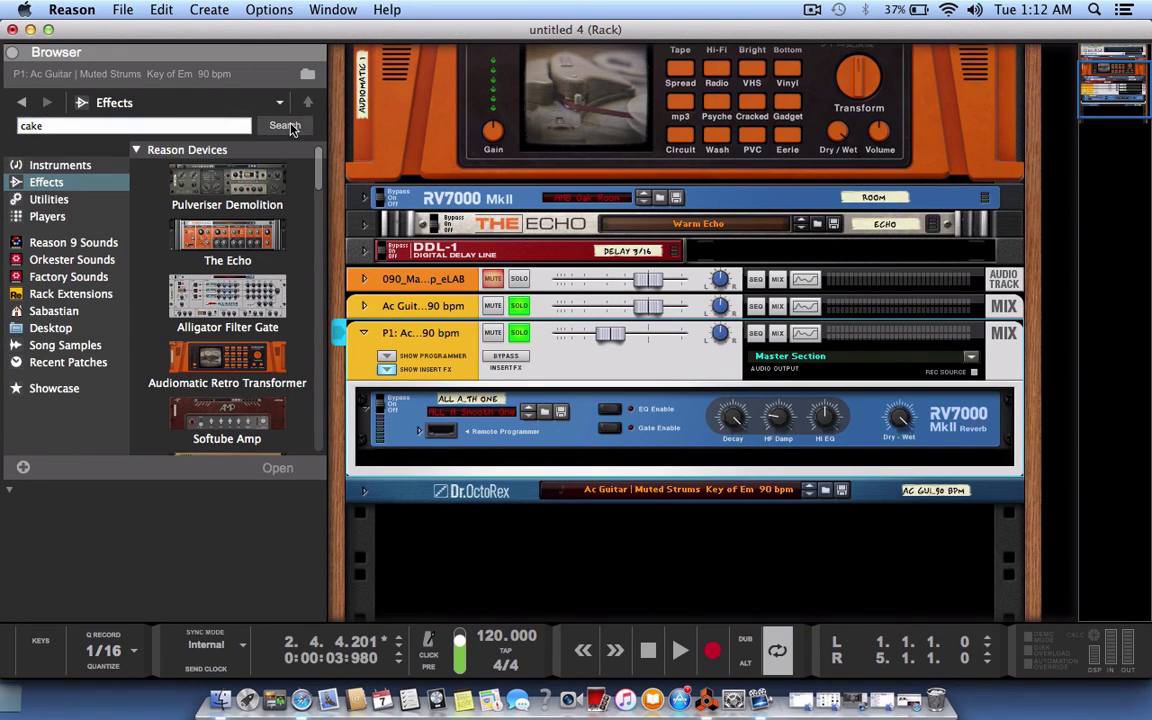
left_click(203, 177)
left_click_drag(203, 177, 536, 410)
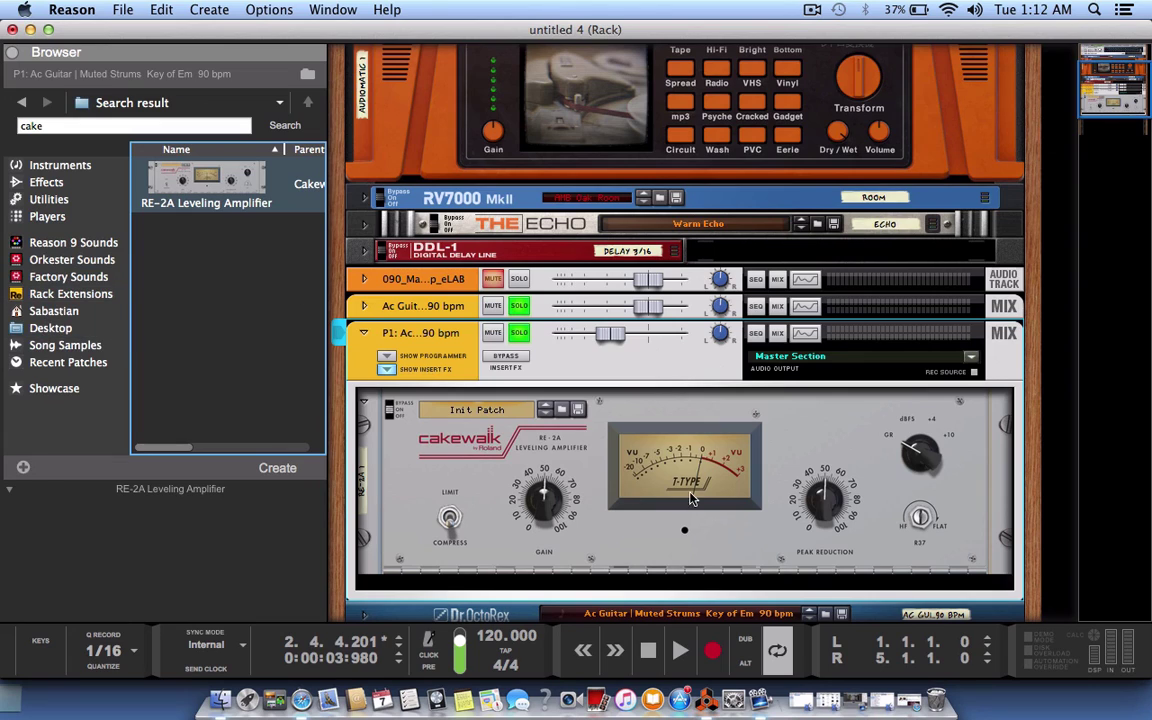
Audition the RE-2A with lower peak reduction and raise the parallel channel's level to -3.82 dB.
left_click(493, 445)
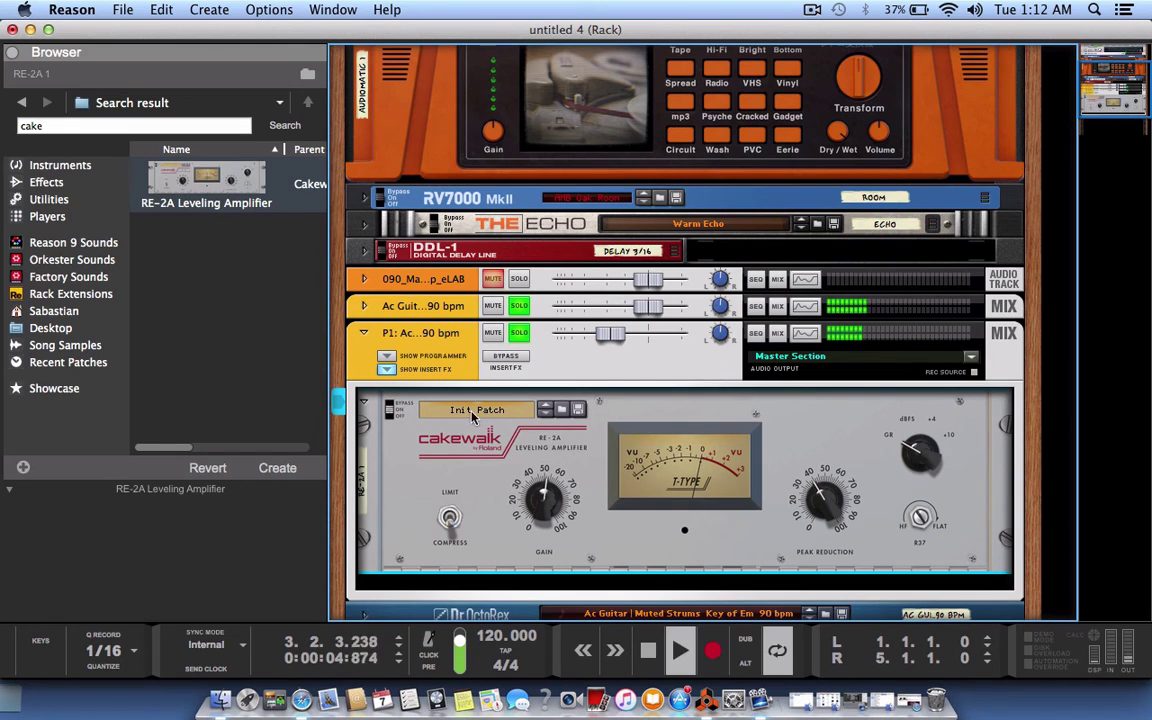
left_click_drag(611, 334, 636, 336)
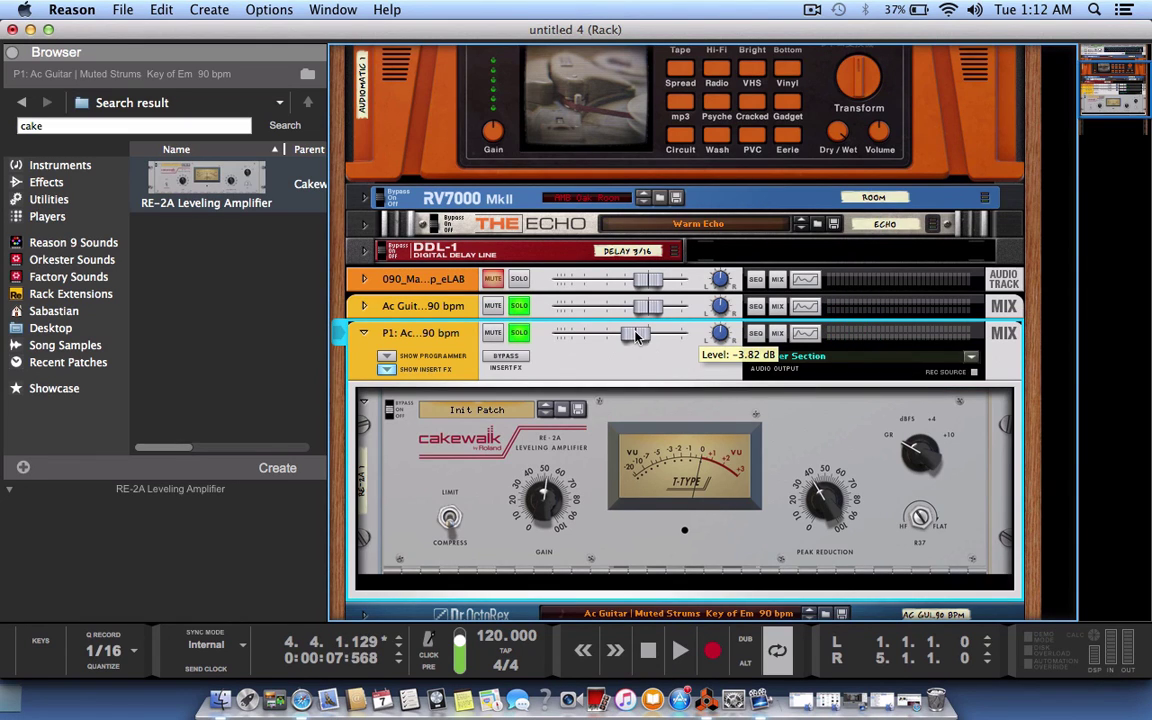
Take both guitar channels out of solo, fold the parallel channel, and return to the start of the rack.
left_click(519, 305)
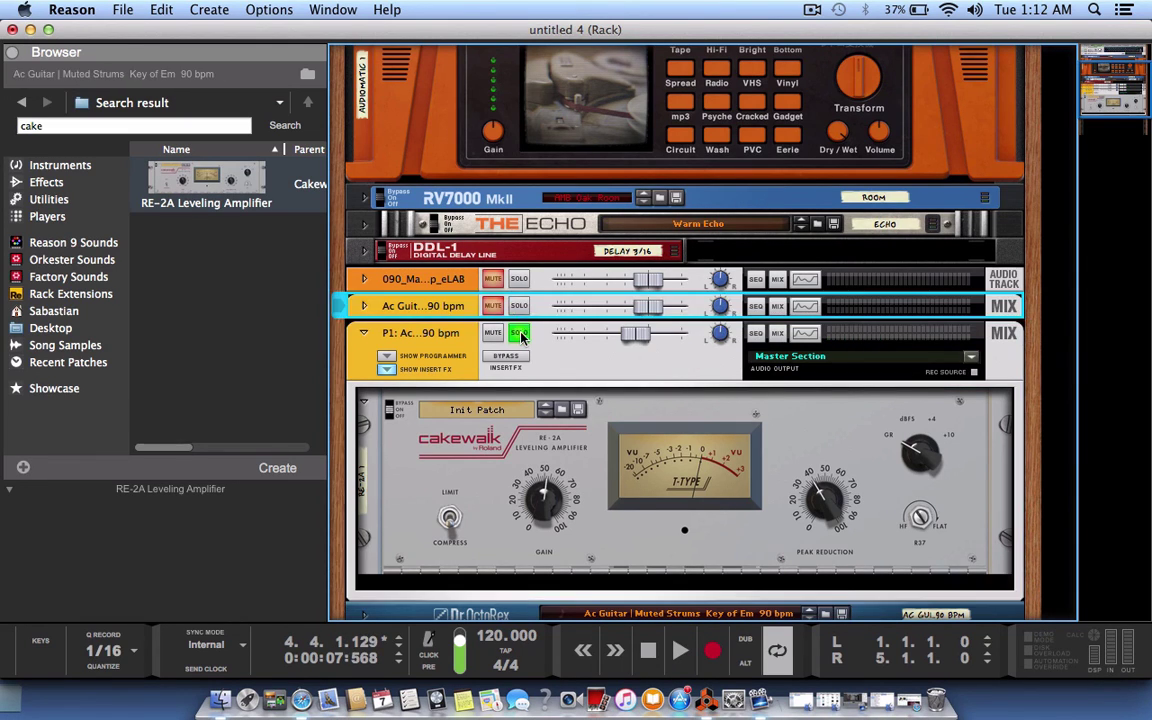
left_click(519, 335)
left_click(363, 333)
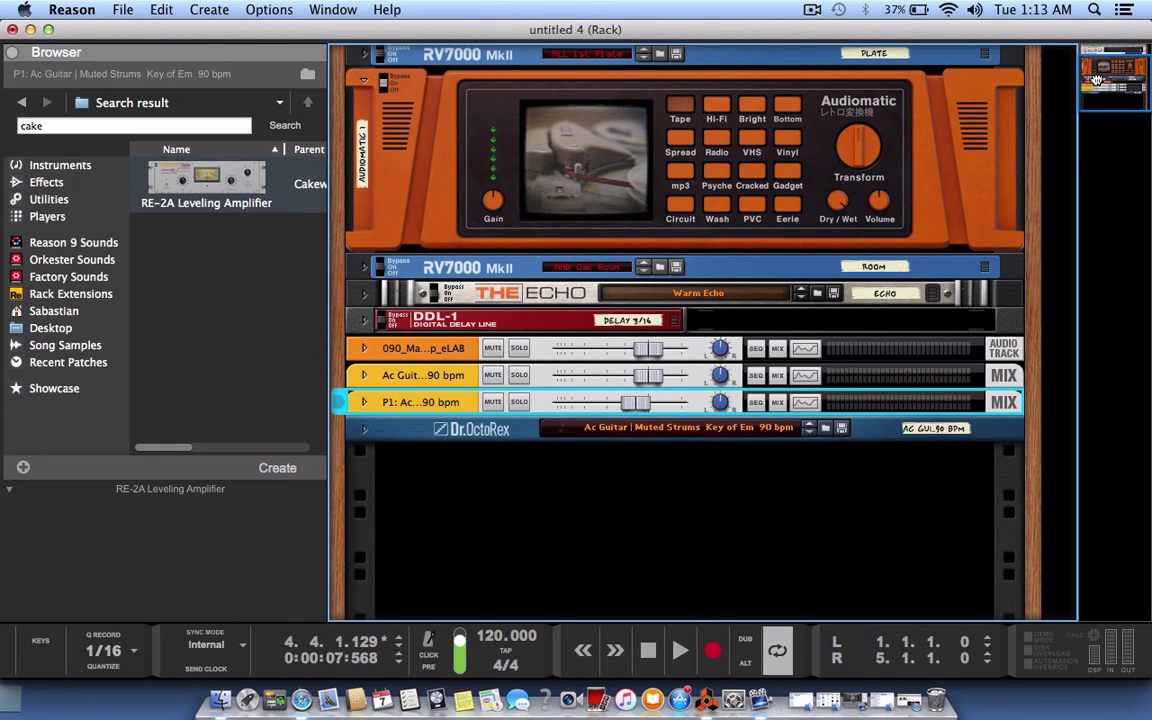
left_click(1095, 65)
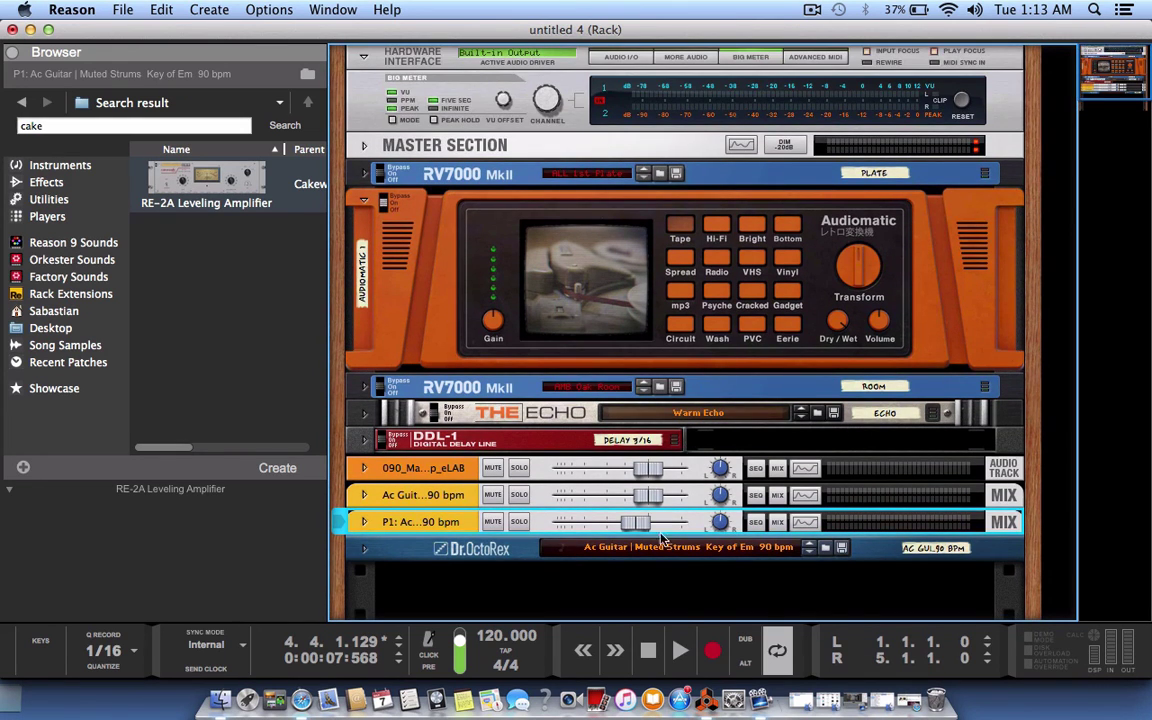